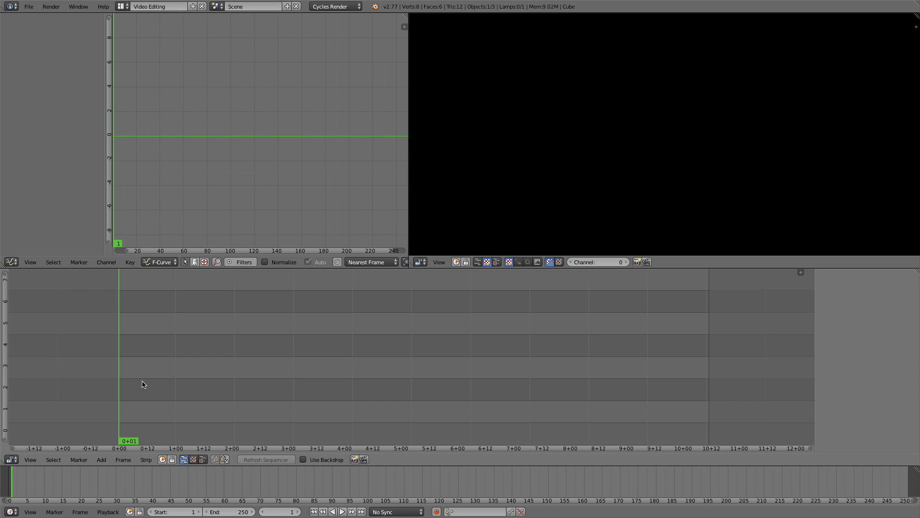
Step: Add Footage.MOV from the Blender tutorials/Use the Force folder on My Book as a movie strip in the sequencer
key("shift+a")
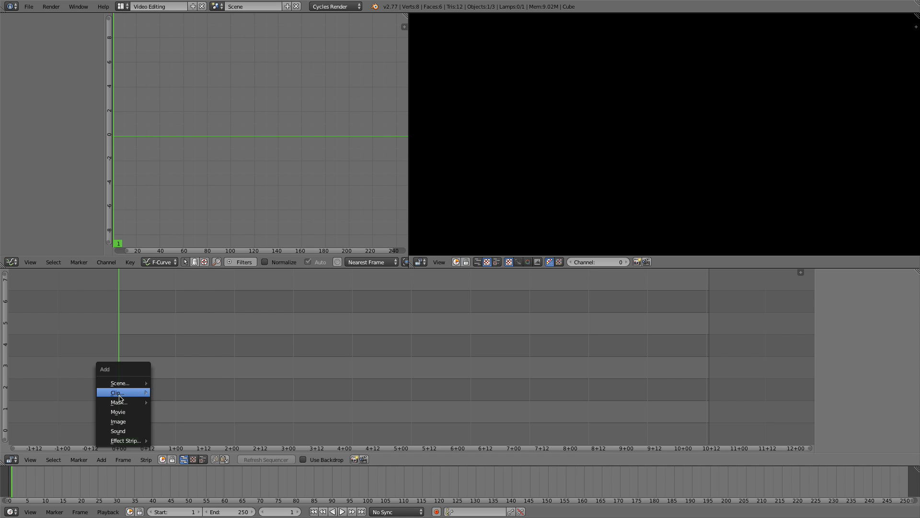
left_click(121, 412)
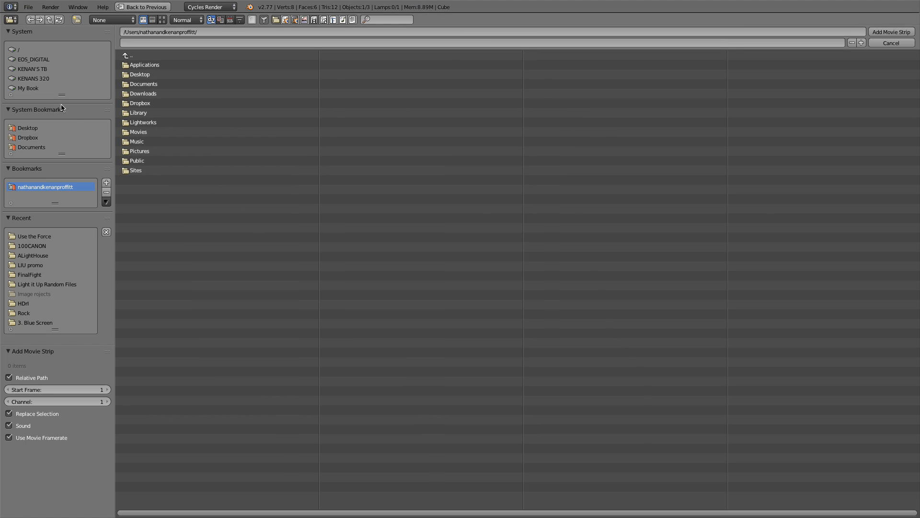
left_click(28, 89)
left_click(146, 65)
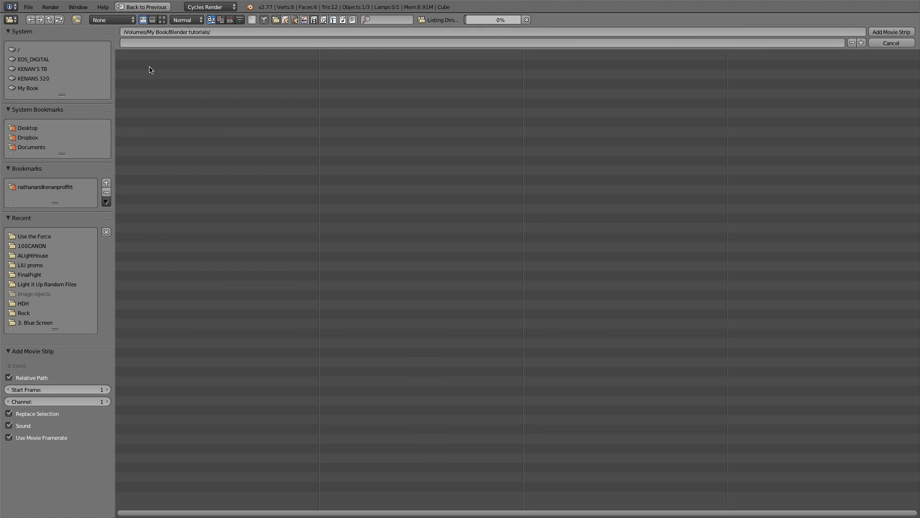
left_click(357, 171)
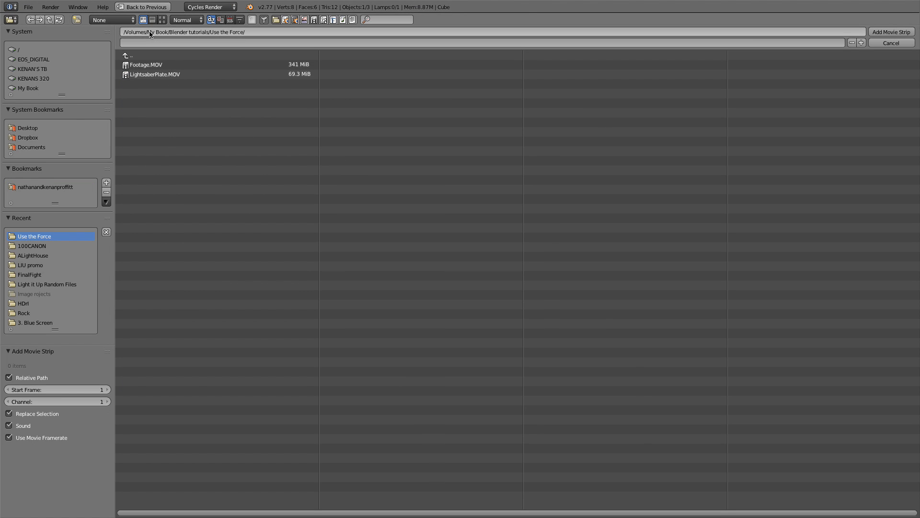
left_click(149, 65)
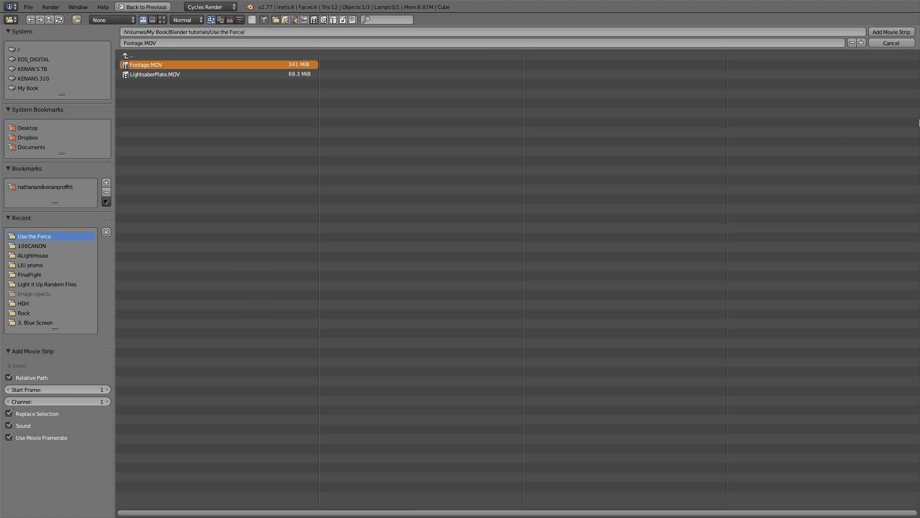
left_click(899, 28)
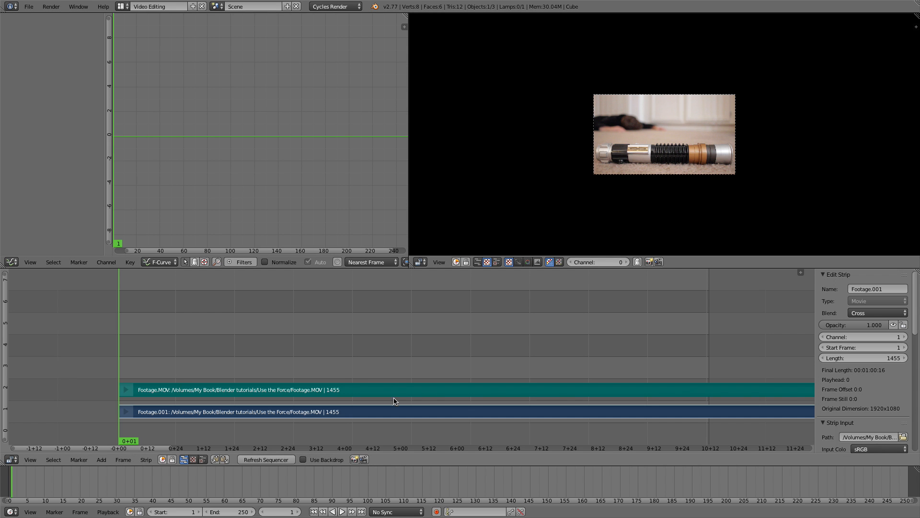
Step: Delete the sound strip of Footage.MOV from channel 2, keeping only the video strip
right_click(425, 394)
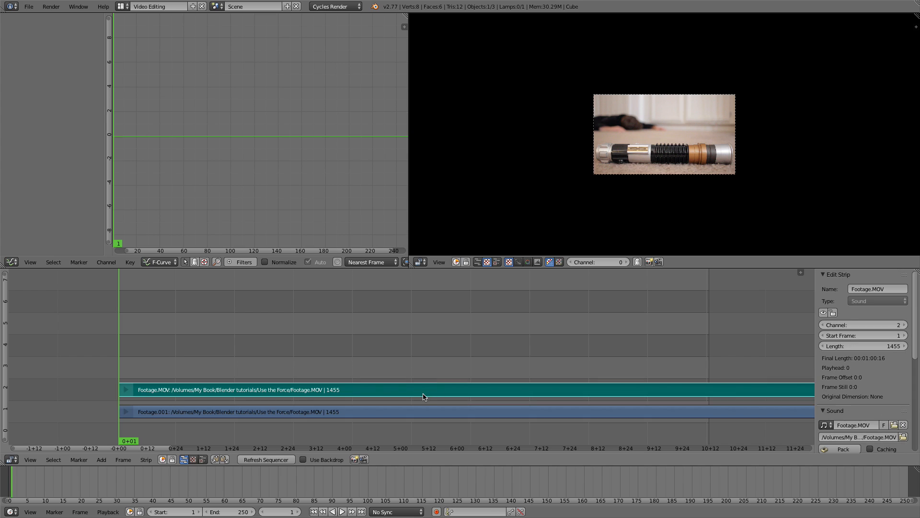
key("x")
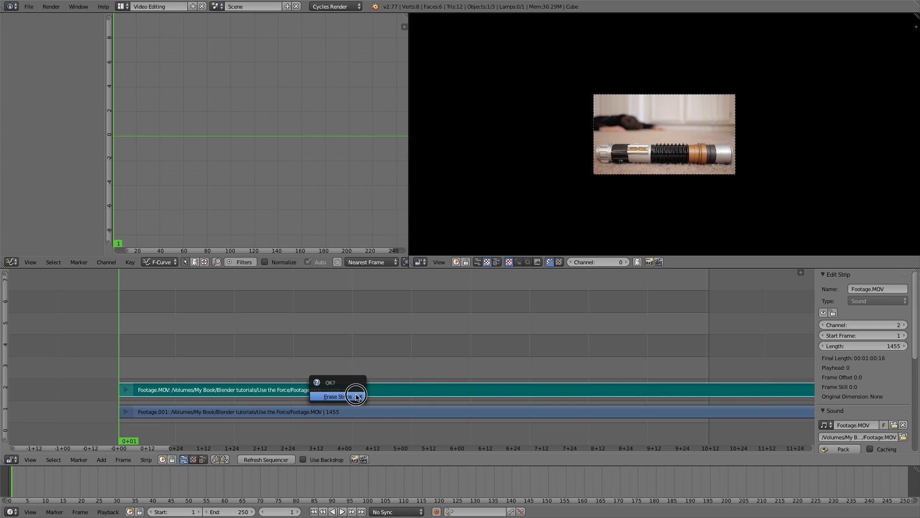
left_click(356, 396)
scroll(378, 382, "up", 2)
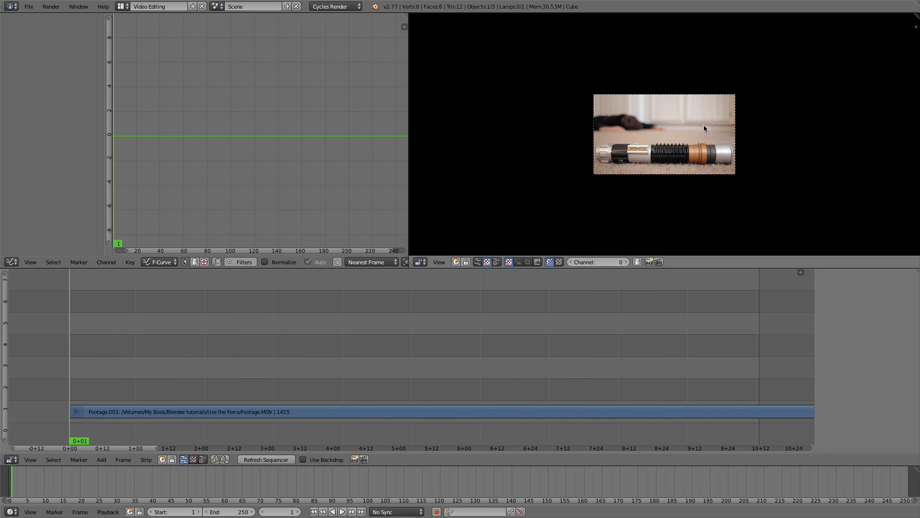
scroll(699, 144, "up", 3)
scroll(698, 149, "up", 2)
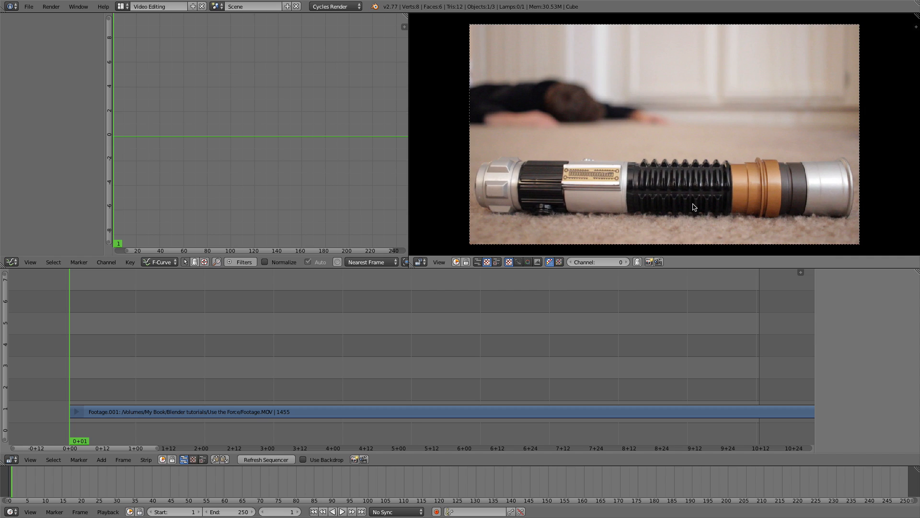
scroll(607, 109, "down", 2)
scroll(607, 109, "up", 2)
Step: Try a 100% render resolution in the Default layout and return to the Video Editing layout
left_click(122, 6)
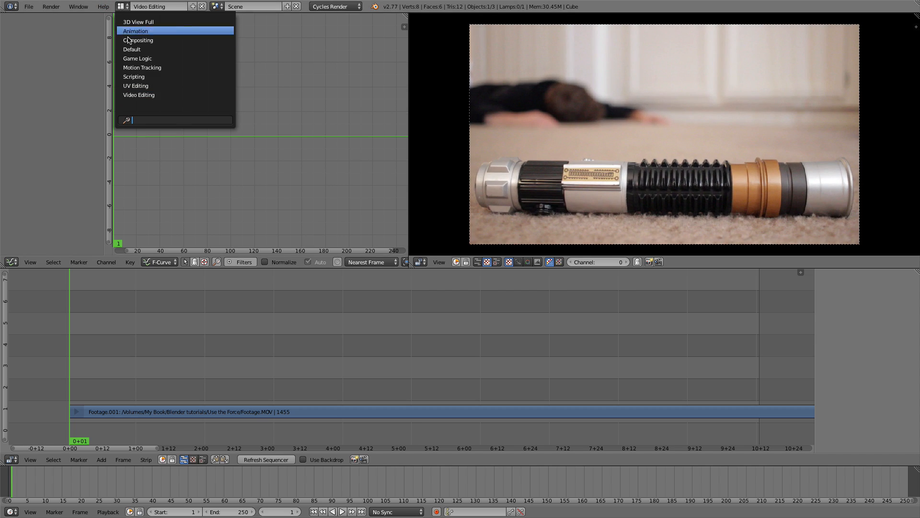
left_click(159, 47)
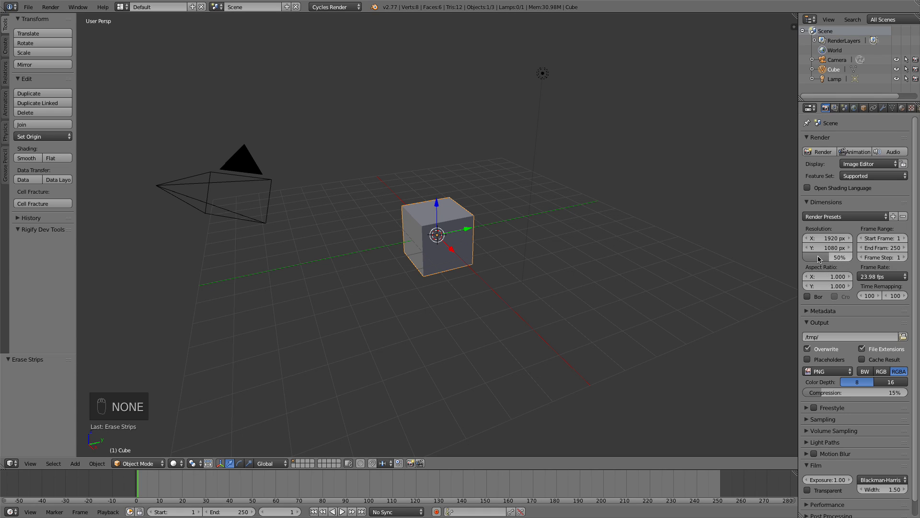
left_click_drag(808, 258, 854, 260)
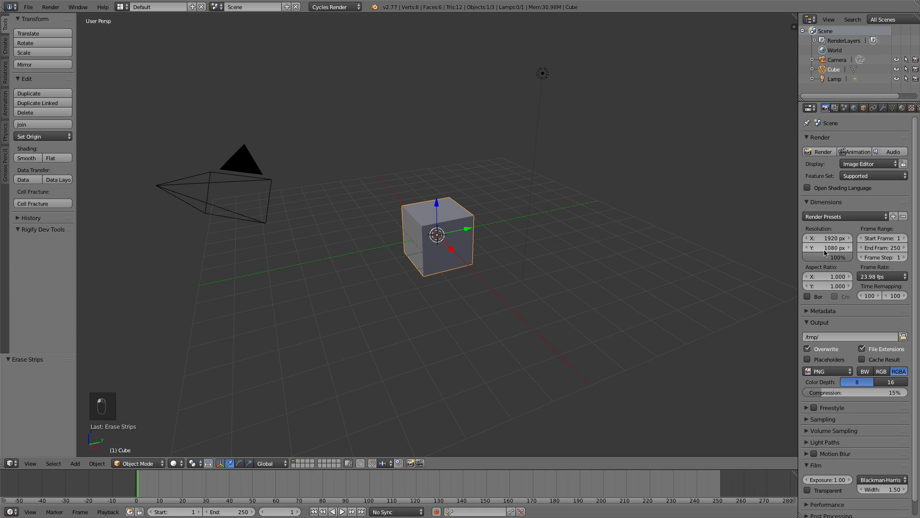
key("Return")
left_click(122, 7)
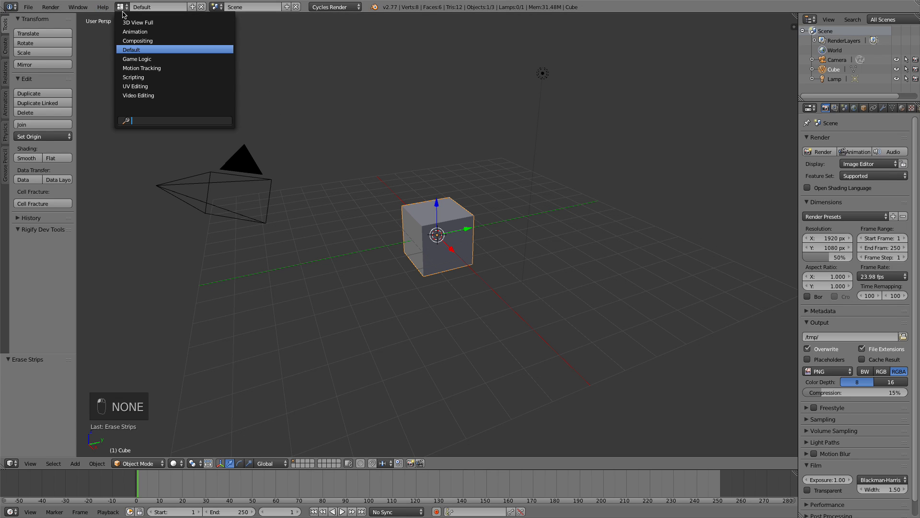
left_click(149, 94)
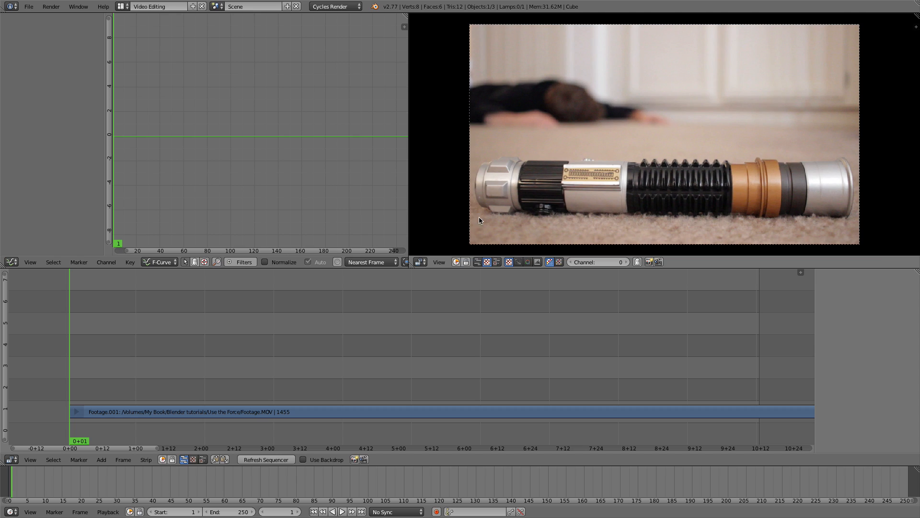
Step: Play the opening of the footage from frame 1 to review the close-up lightsaber shot
scroll(179, 372, "down", 4)
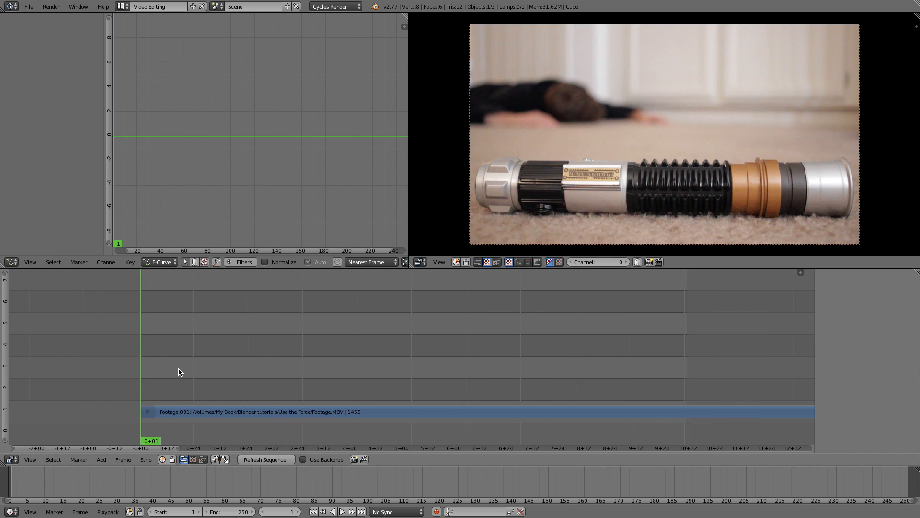
key("alt+a")
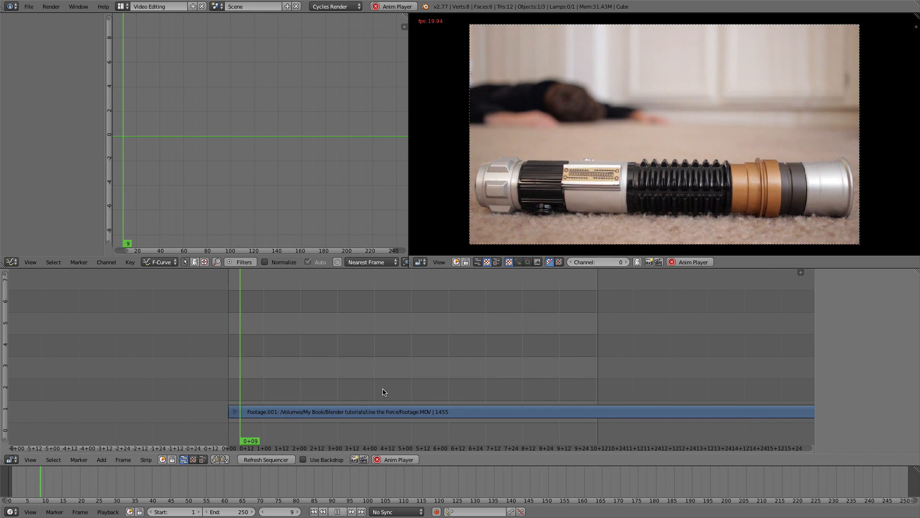
scroll(460, 379, "down", 1)
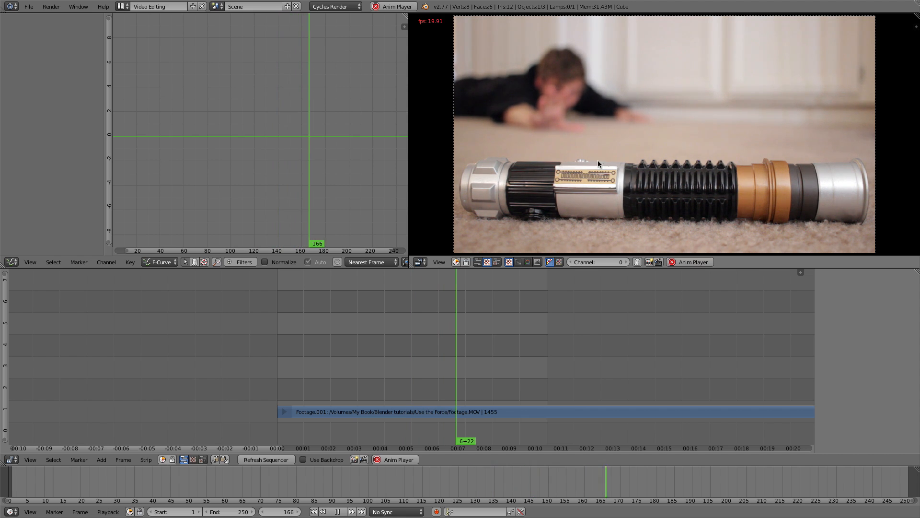
key("alt+a")
Step: Extend the scene's end frame to 756
scroll(490, 354, "down", 2)
middle_click_drag(489, 349, 309, 409)
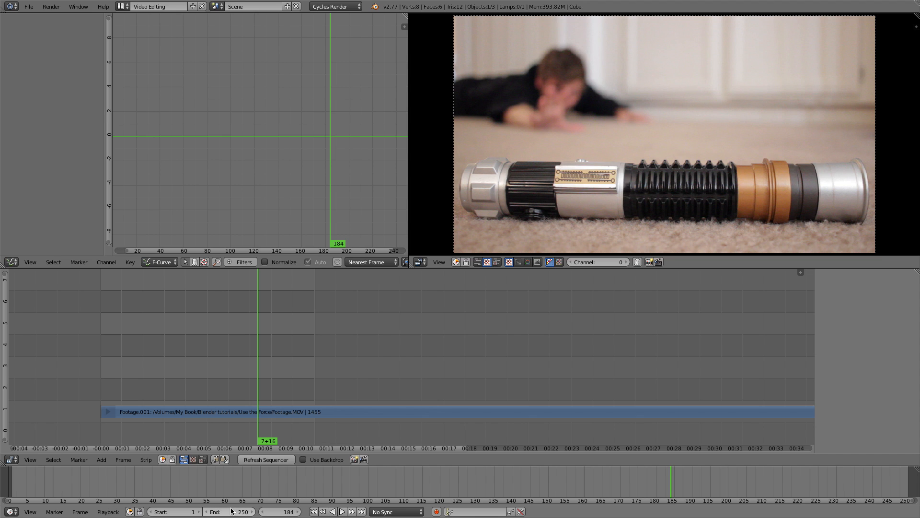
left_click_drag(220, 512, 336, 512)
scroll(448, 321, "down", 7)
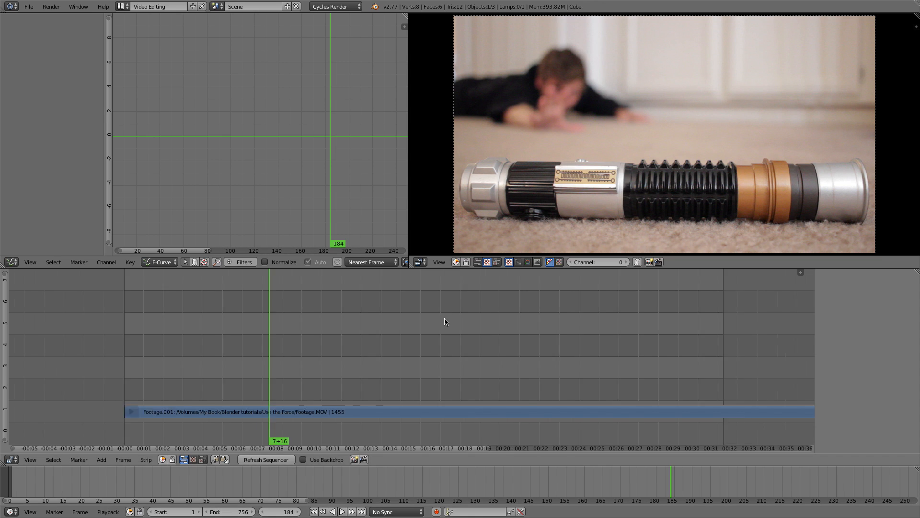
Step: Play further through the footage and extend the scene's end frame to 1103
key("alt+a")
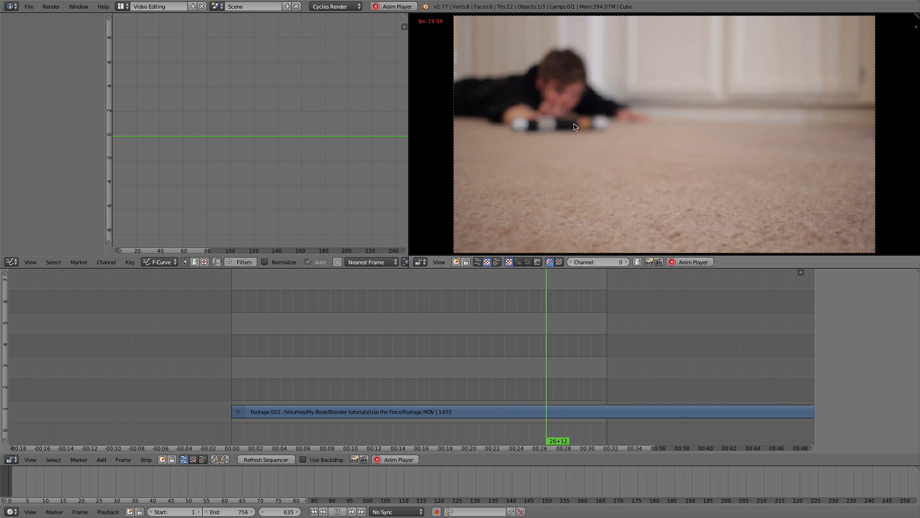
left_click(585, 283)
left_click_drag(216, 511, 372, 511)
left_click(667, 281)
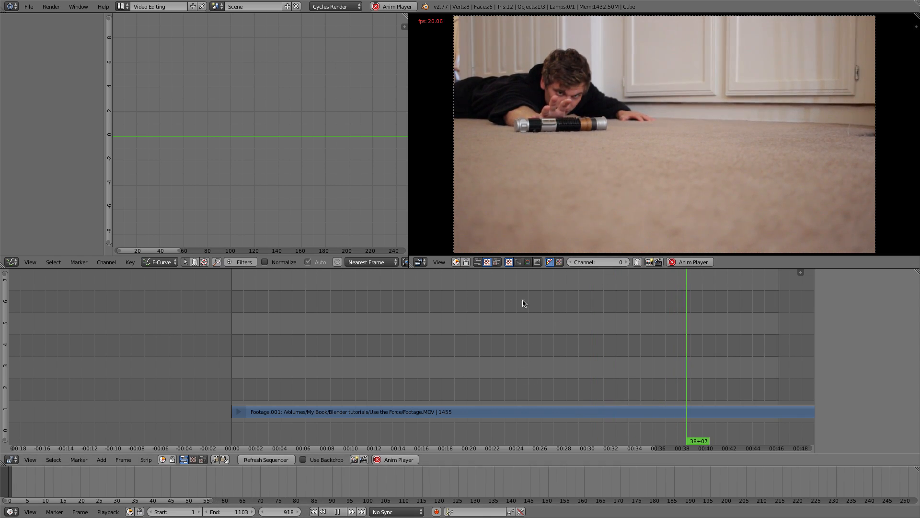
Step: Stop playback and compare the close-up shot at frame 234 with the wide shot at frame 985
key("alt+a")
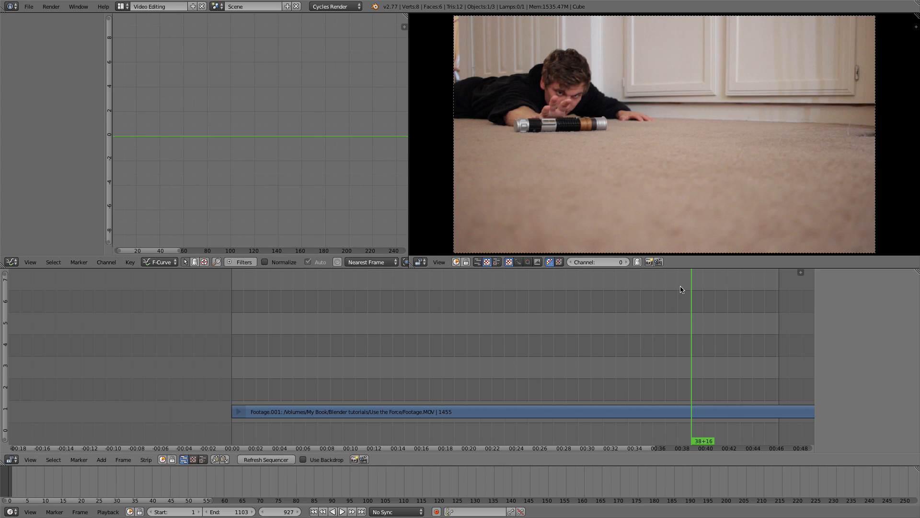
left_click_drag(670, 290, 347, 307)
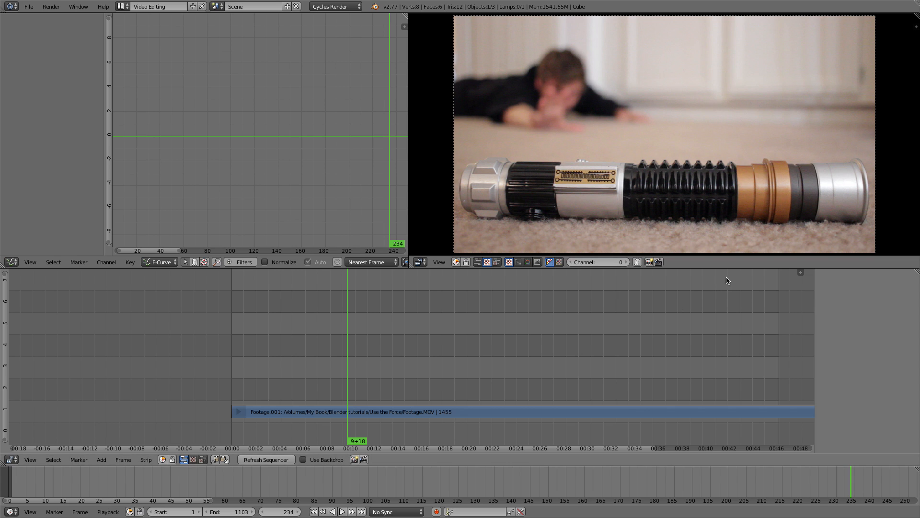
left_click_drag(721, 285, 720, 304)
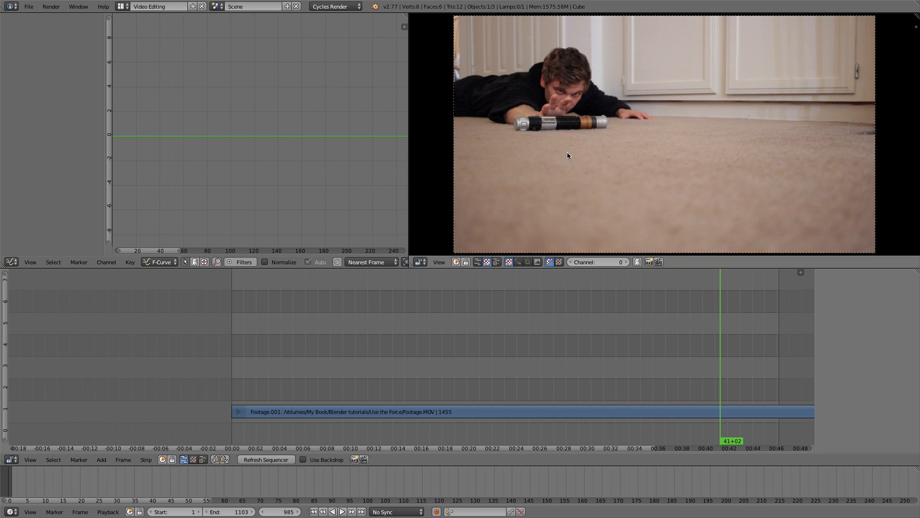
Step: Set the scene's end frame to 1285 and play the wide shot from frame 985
scroll(735, 343, "down", 3)
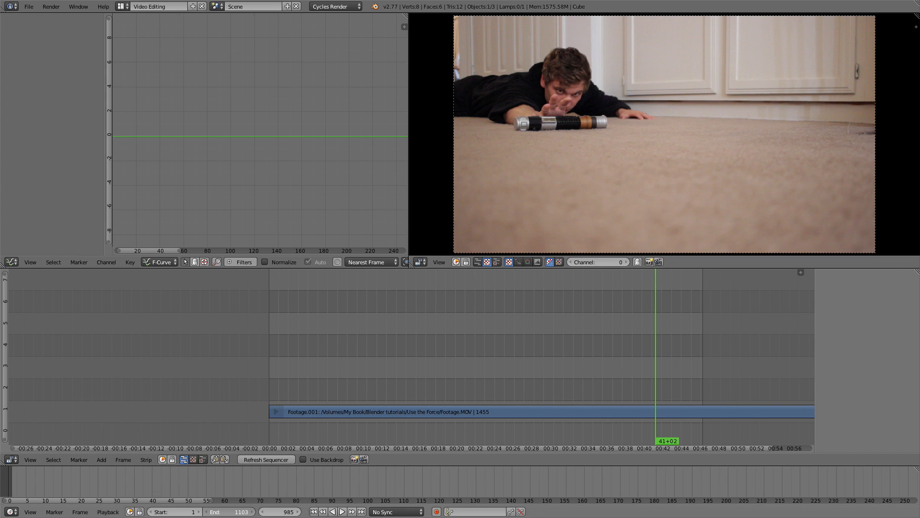
left_click_drag(229, 511, 275, 512)
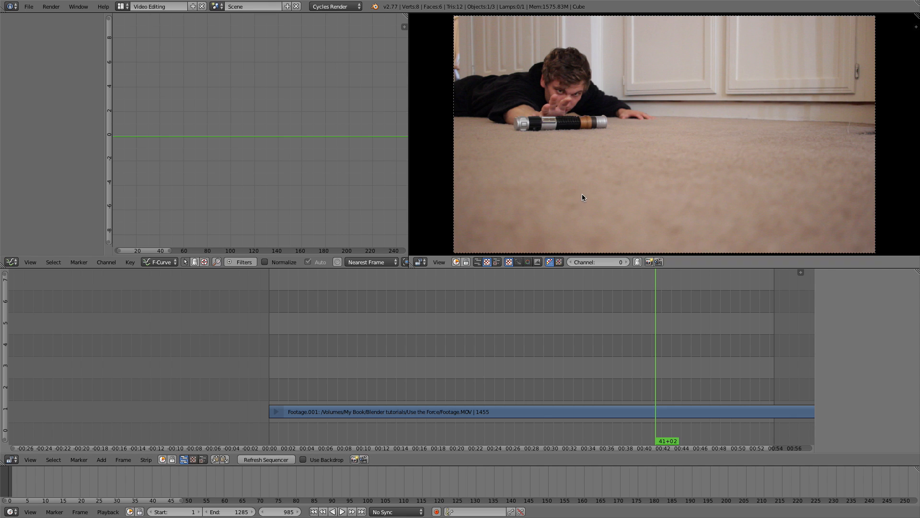
key("alt+a")
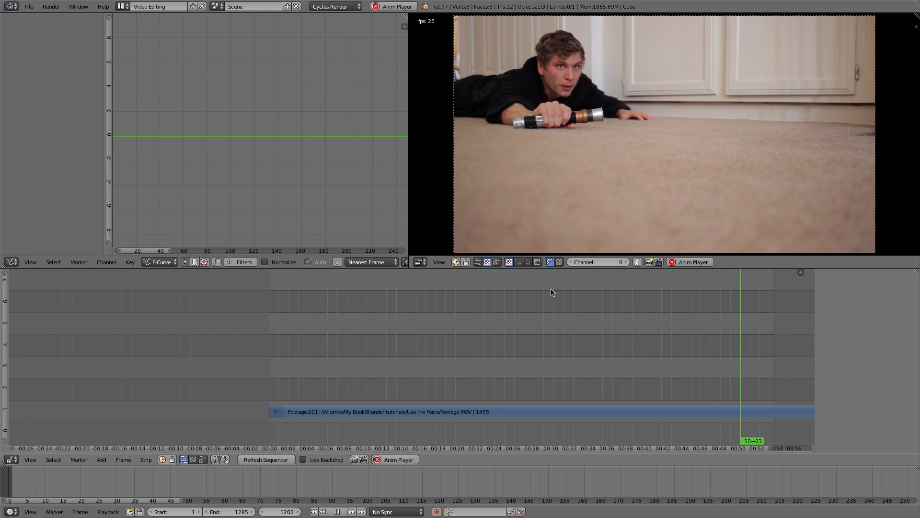
key("alt+a")
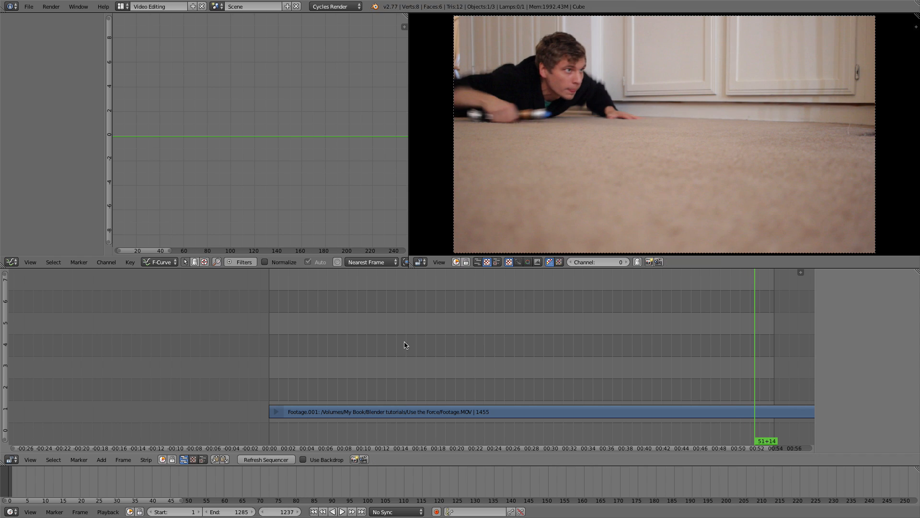
Step: Cut the footage strip at frame 40 and delete the piece before the cut
left_click_drag(390, 298, 263, 289)
scroll(406, 432, "up", 1)
key("alt+a")
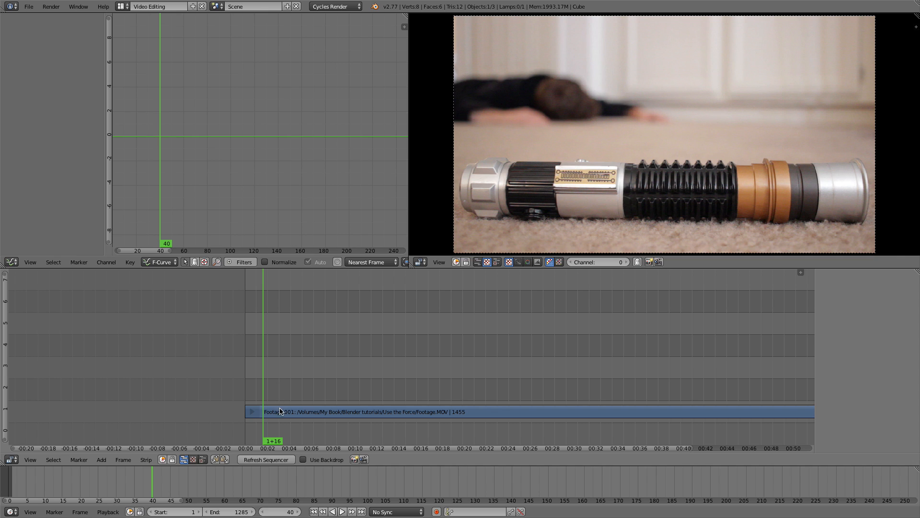
right_click(281, 410)
scroll(271, 420, "up", 3)
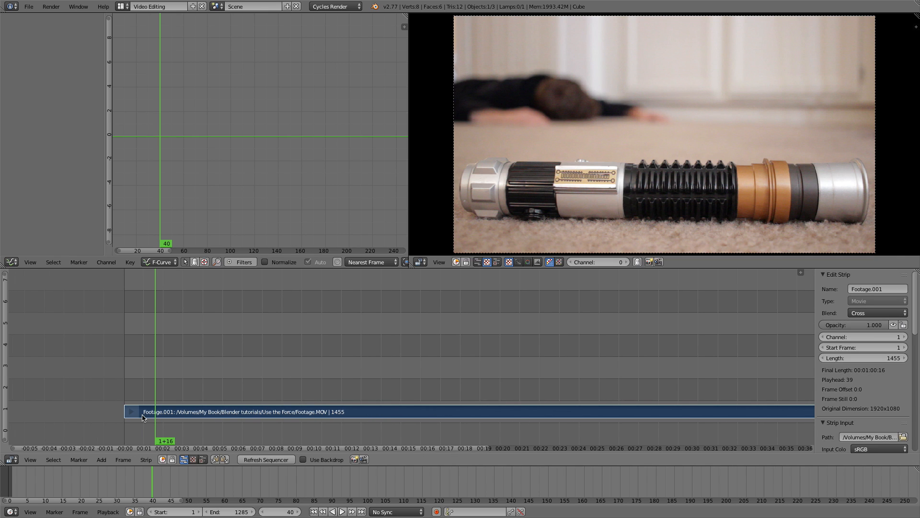
key("k")
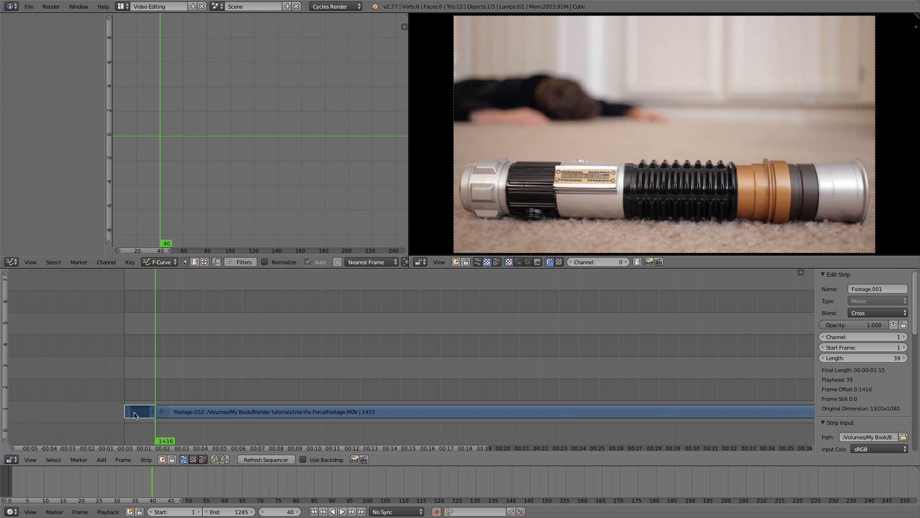
key("x")
left_click(134, 413)
Step: Slide the remaining footage strip back to the start of the timeline, giving it a start frame of -39
right_click(239, 415)
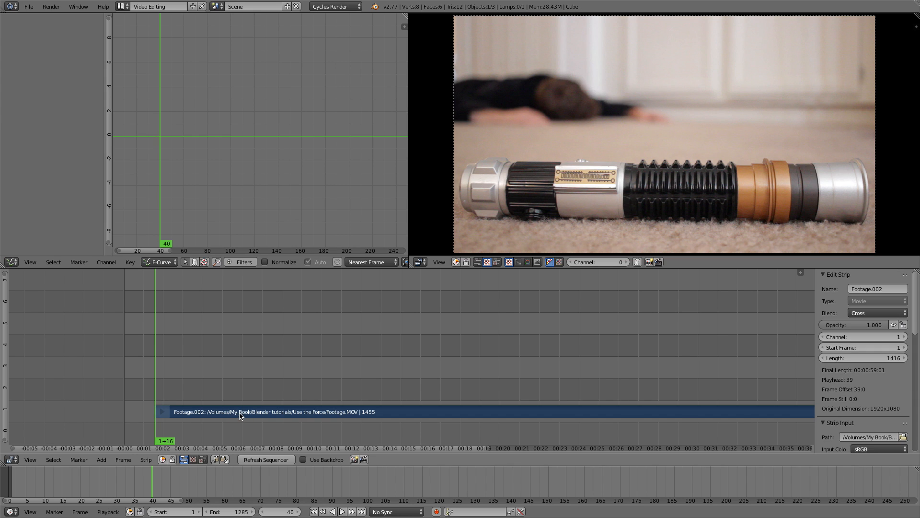
key("g")
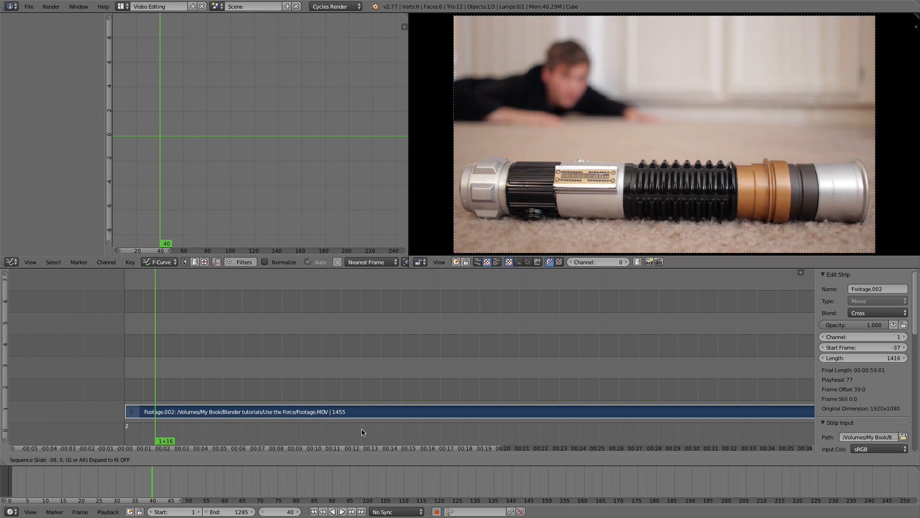
left_click(363, 432)
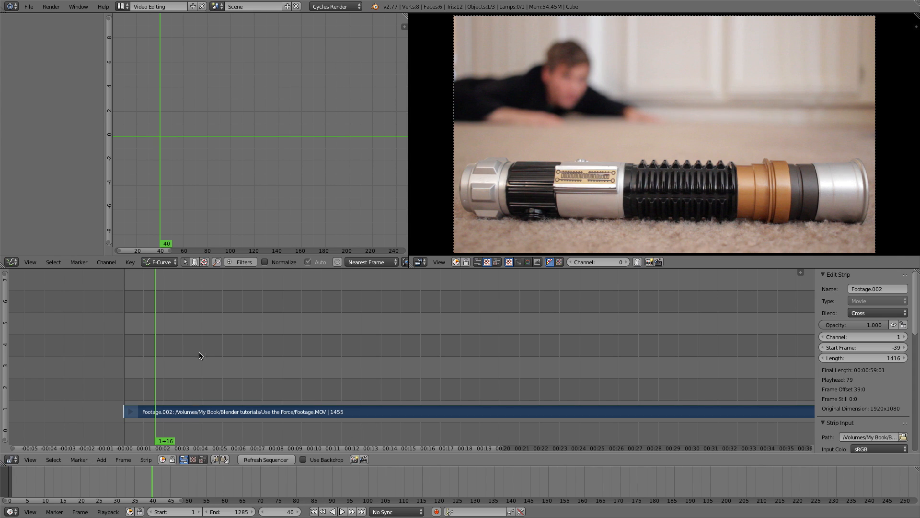
Step: Play the trimmed footage from frame 1 and stop around frame 109
left_click(314, 511)
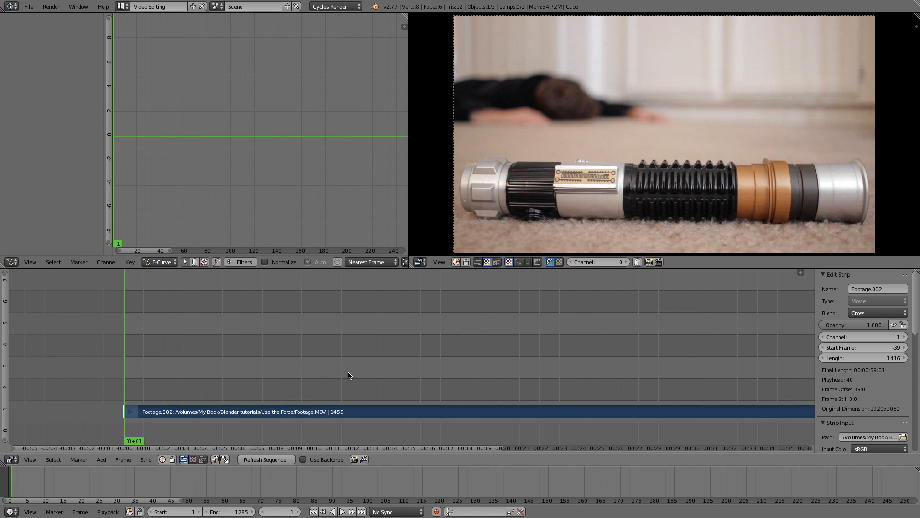
key("alt+a")
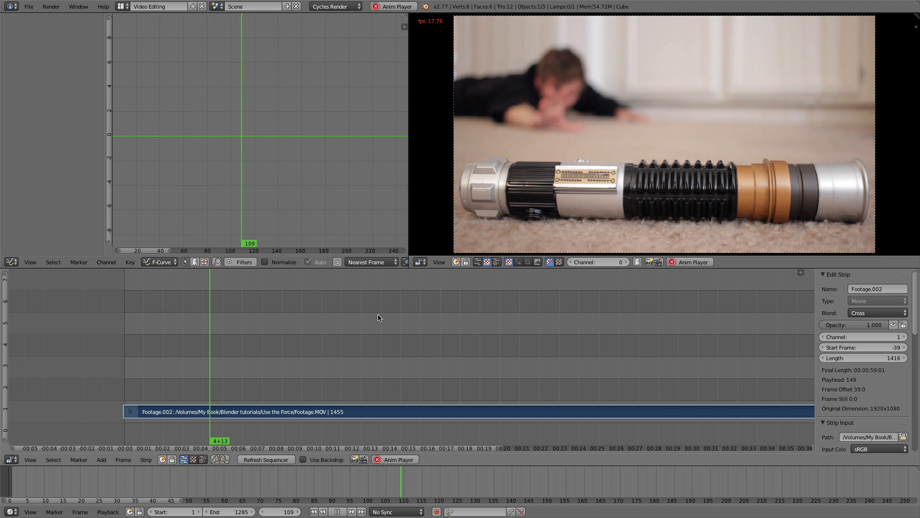
key("alt+a")
Step: Find the hand pose frame by frame and cut the footage strip at frame 107
key("Left")
key("Left")
key("Left")
key("Left")
key("Left")
key("Left")
key("Left")
key("Right")
key("Right")
key("Left")
key("Right")
key("Right")
key("Left")
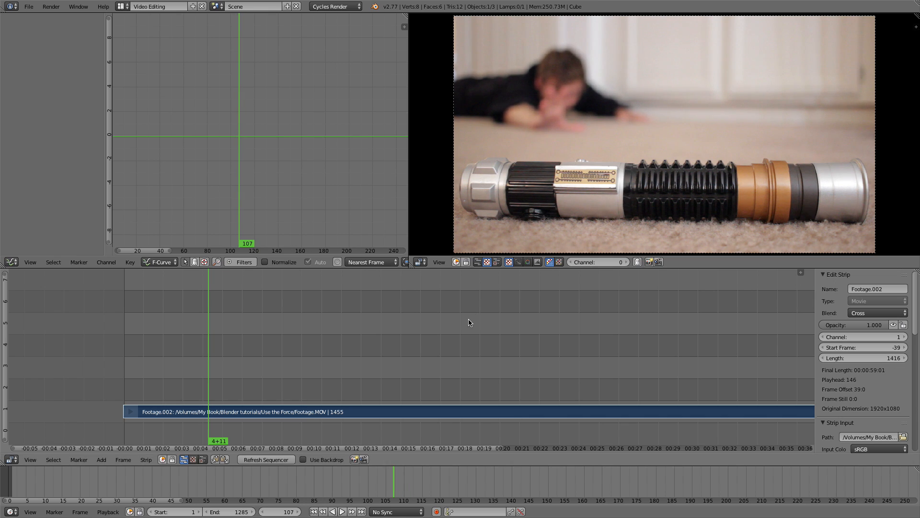
key("Right")
key("Left")
key("Left")
key("Right")
key("Right")
key("Left")
key("Left")
key("Right")
key("k")
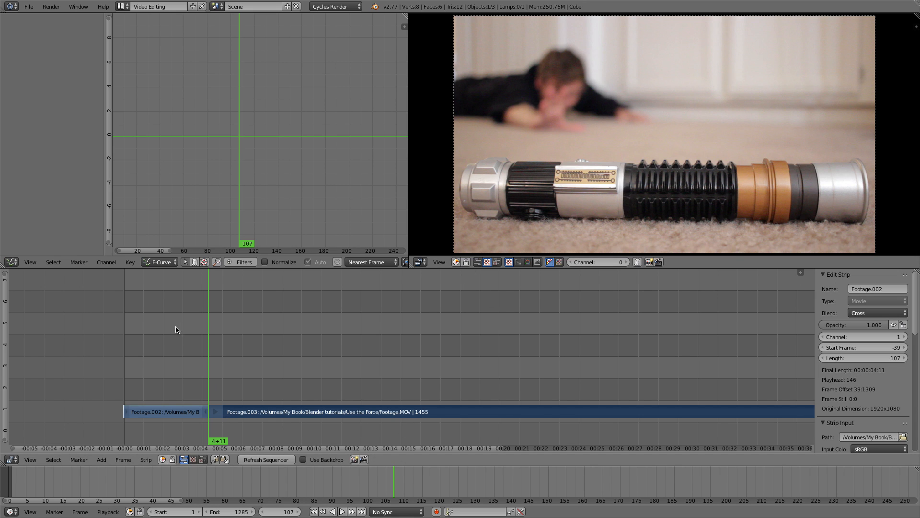
Step: Cut the second strip at frame 320, where the lightsaber is gone from the foreground, and delete the piece between frames 107 and 320
left_click_drag(217, 302, 377, 318)
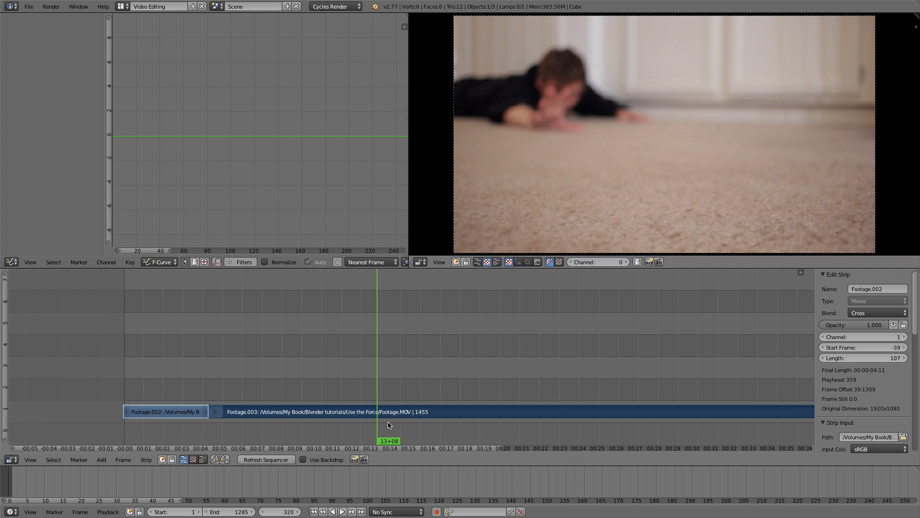
key("k")
left_click(314, 413)
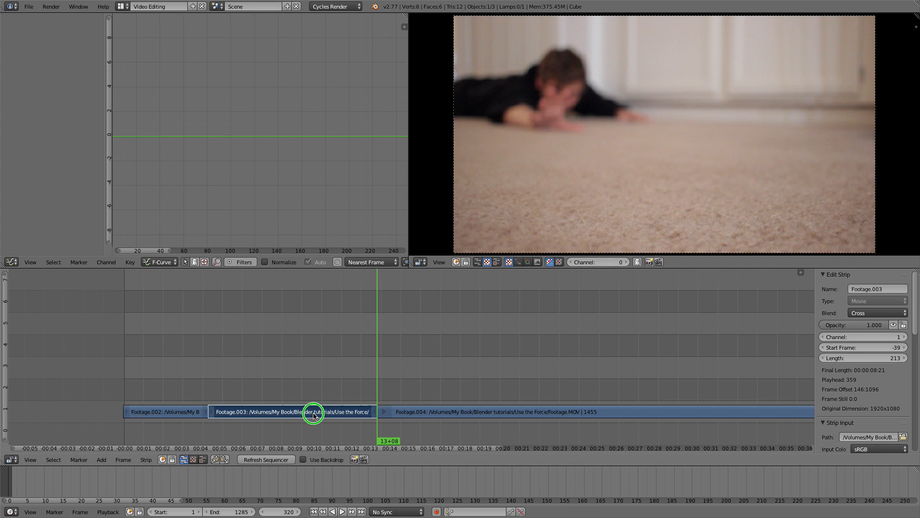
key("x")
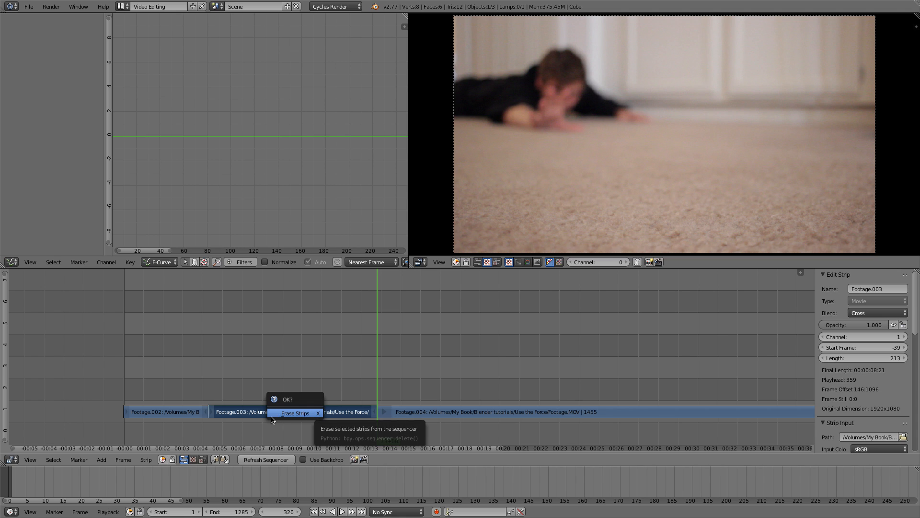
left_click(293, 414)
Step: Cut the remaining strip at frame 327 to isolate a 7-frame clip of the empty carpet
left_click(650, 412)
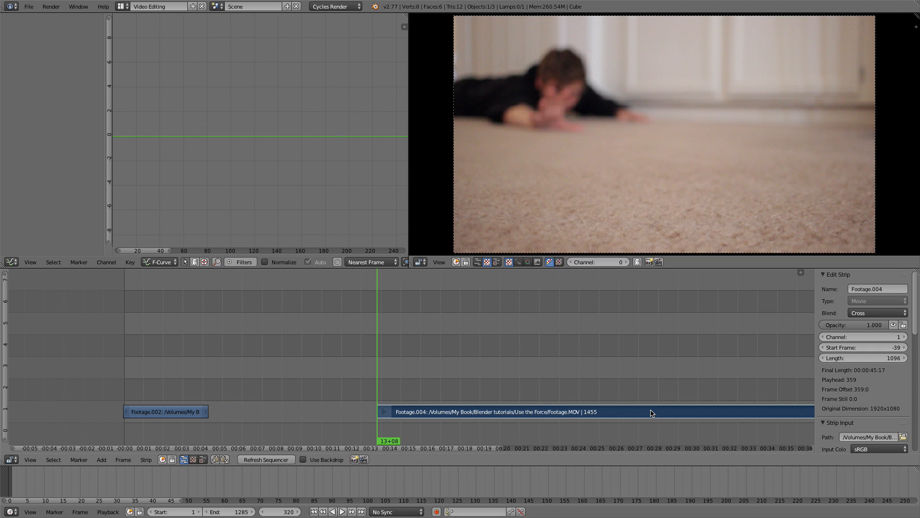
scroll(433, 378, "up", 5)
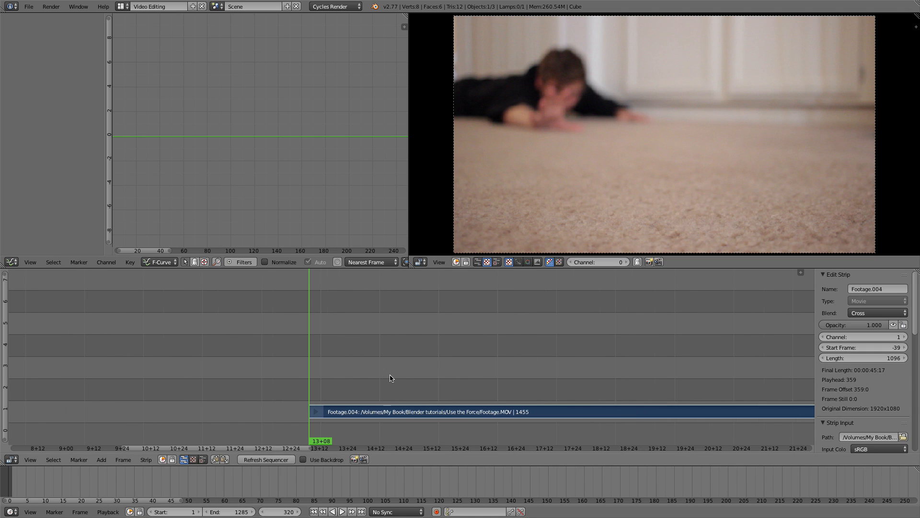
key("Right")
key("Right")
key("Right")
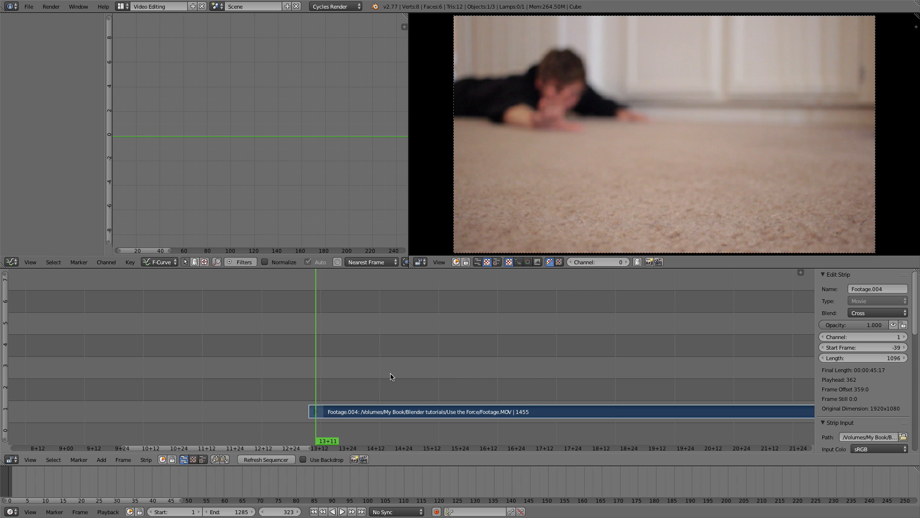
key("Left")
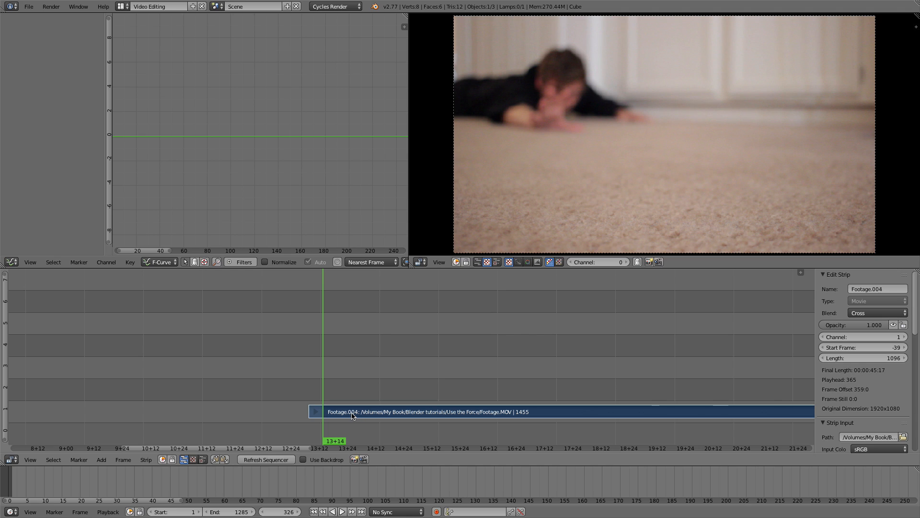
scroll(338, 402, "up", 2)
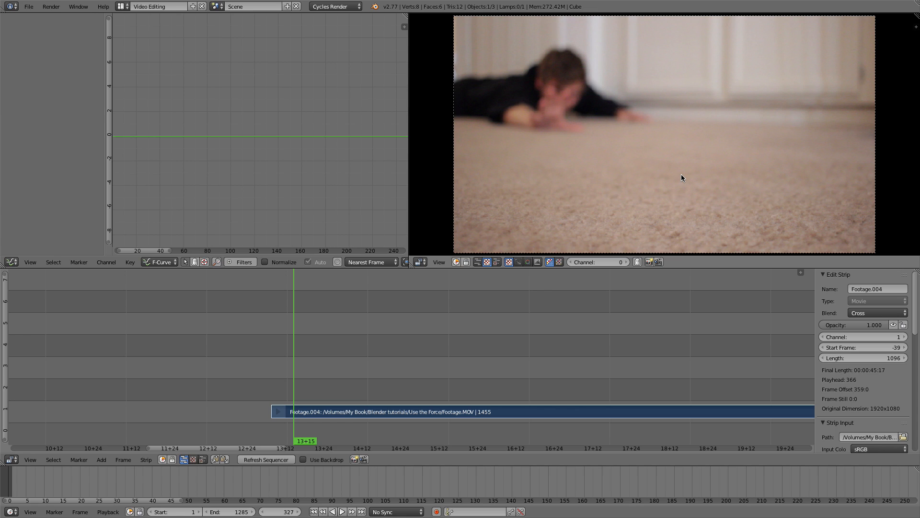
scroll(387, 381, "up", 1)
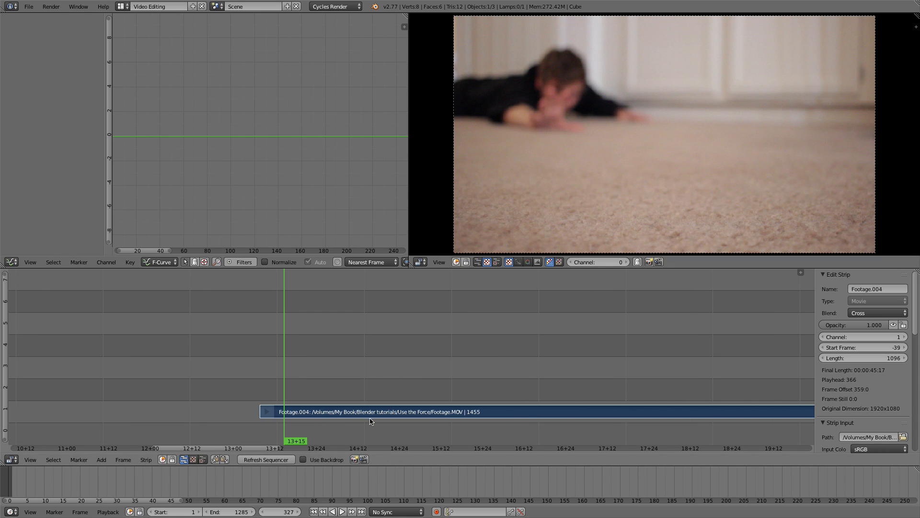
key("k")
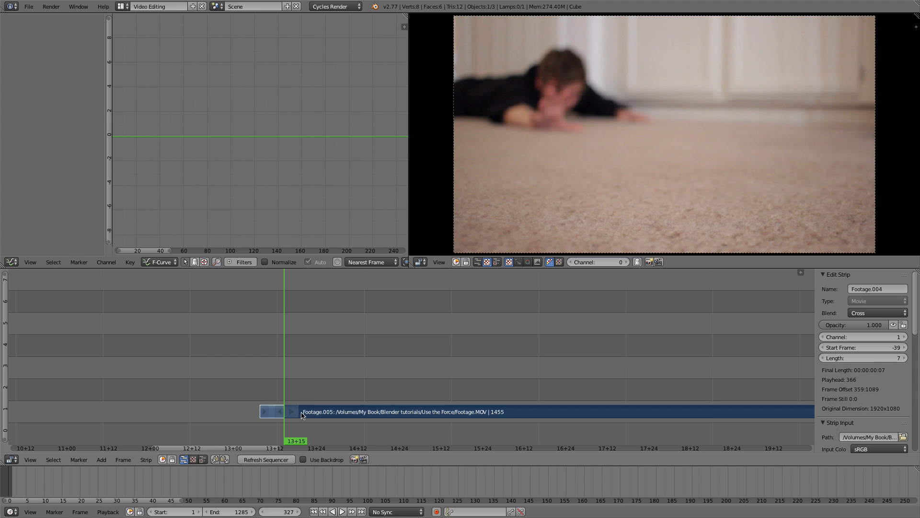
Step: Move the 7-frame clip directly against the end of the first close-up strip, giving it a start frame of -252
middle_click_drag(382, 380, 663, 365)
scroll(597, 405, "down", 3)
key("g")
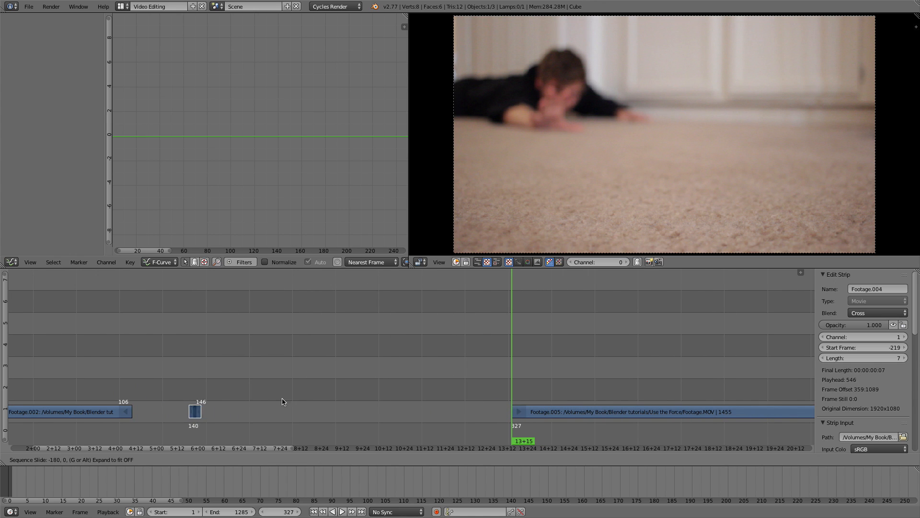
left_click(217, 412)
scroll(183, 402, "up", 3)
middle_click_drag(204, 401, 548, 400)
scroll(467, 412, "up", 10)
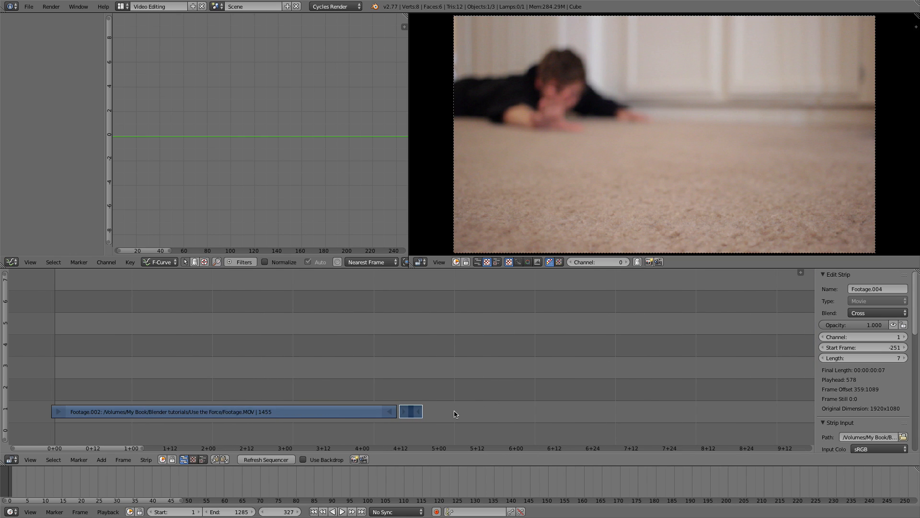
key("g")
left_click(414, 417)
Step: Step back and forth across the join between the close-up strip and the 7-frame clip, up to frame 110
mouse_move(398, 379)
left_mouse_down()
mouse_move(351, 379)
mouse_move(412, 382)
mouse_move(380, 382)
left_mouse_up()
key("Right")
key("Right")
key("Left")
key("Right")
key("Left")
key("Right")
key("Left")
key("Right")
key("Left")
key("Right")
key("Left")
key("Right")
key("Right")
key("Right")
key("Right")
Step: Slide the long remaining footage strip earlier in the timeline to a start frame of -197
scroll(580, 368, "down", 2)
scroll(581, 366, "down", 2)
scroll(481, 350, "down", 6, "ctrl")
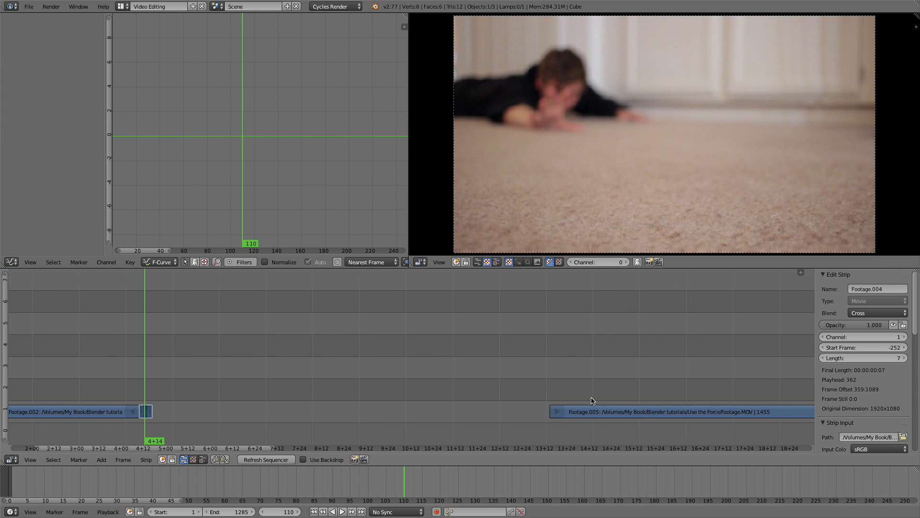
middle_click_drag(539, 367, 246, 371)
left_click_drag(334, 337, 594, 351)
scroll(513, 397, "down", 1)
right_click(517, 418)
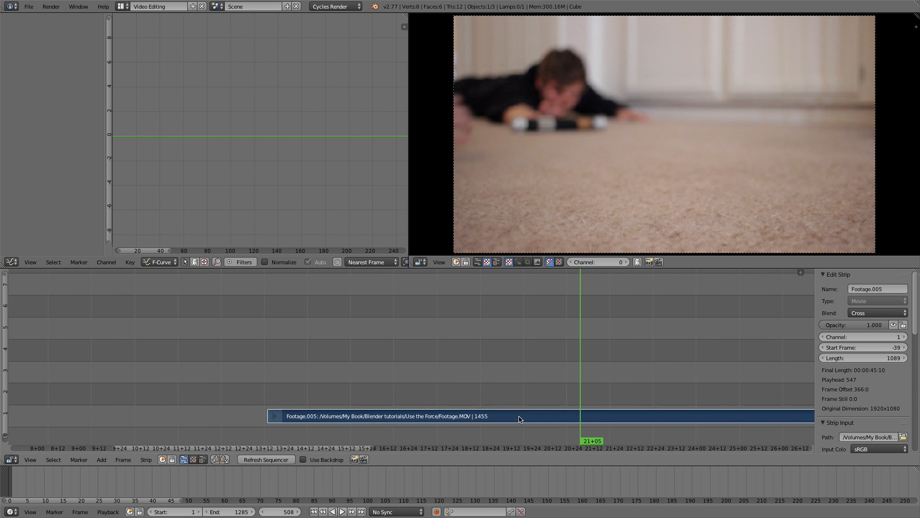
key("g")
left_click(245, 416)
Step: Cut the long strip at frame 958, in the sharp-focus shot of the hand over the lightsaber, and delete the piece before the cut
scroll(245, 411, "down", 4)
scroll(245, 413, "down", 3)
scroll(589, 336, "down", 4)
middle_click_drag(601, 335, 417, 304)
left_click_drag(416, 305, 631, 319)
key("Left")
key("Right")
key("Left")
key("Right")
key("Left")
key("Right")
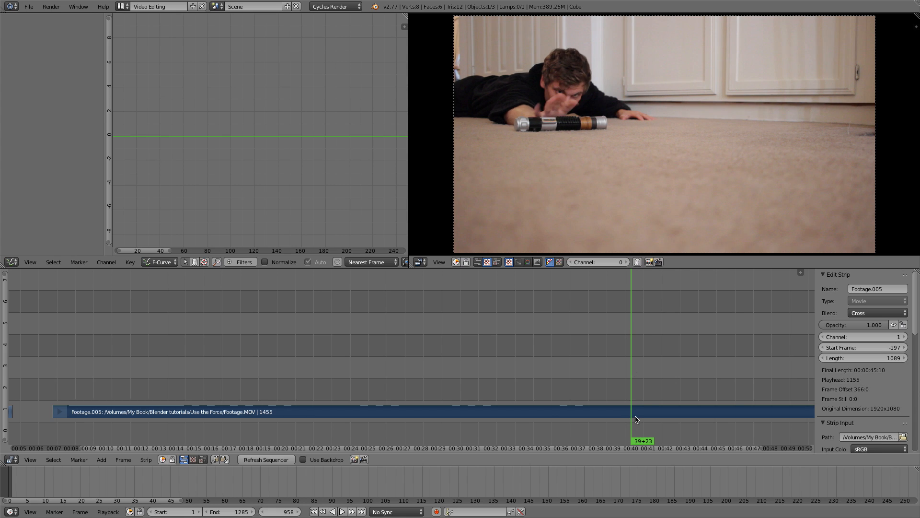
key("k")
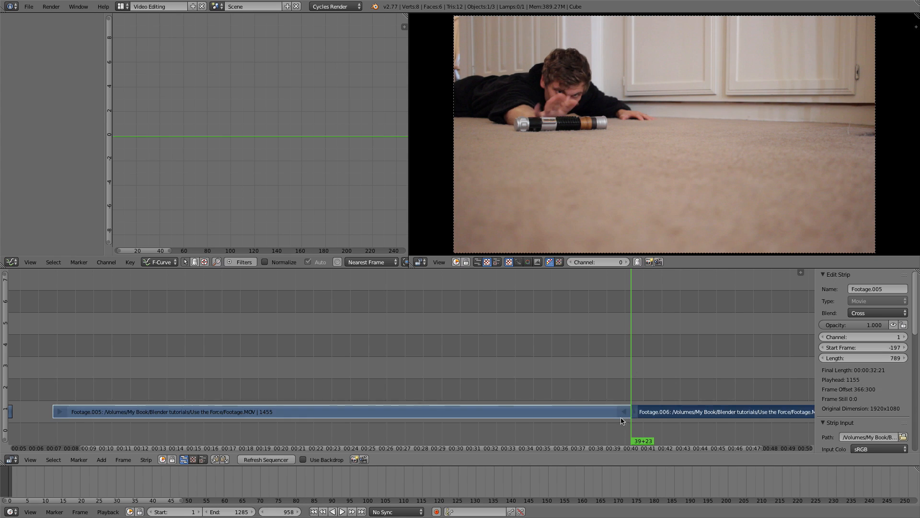
right_click(594, 415)
key("Delete")
Step: Move the remaining 300-frame strip directly behind the 7-frame clip, giving it a start frame of -1041
right_click(710, 412)
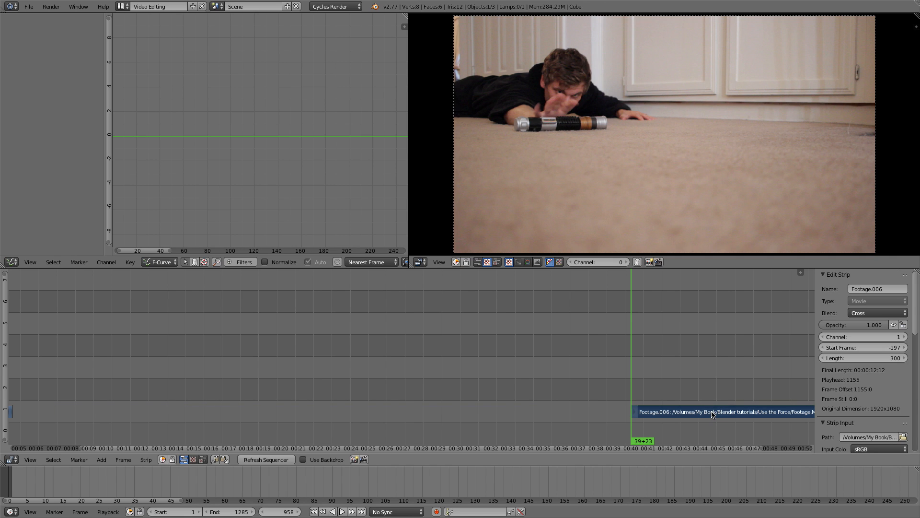
key("g")
left_click(117, 426)
middle_click_drag(163, 412, 461, 387)
scroll(488, 390, "up", 10)
key("g")
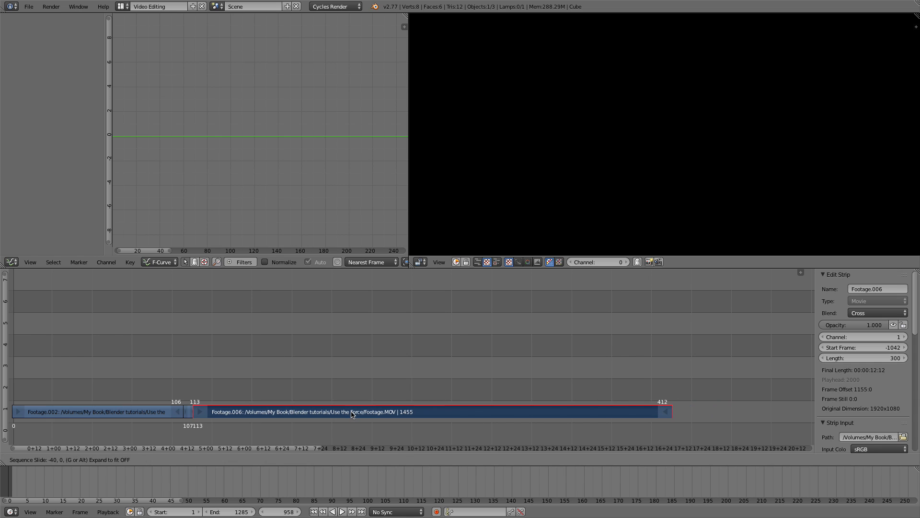
left_click(353, 412)
scroll(111, 387, "up", 5)
middle_click_drag(150, 386, 560, 388)
scroll(526, 390, "up", 5)
scroll(527, 390, "up", 12)
middle_click_drag(690, 389, 350, 386)
scroll(379, 386, "up", 6)
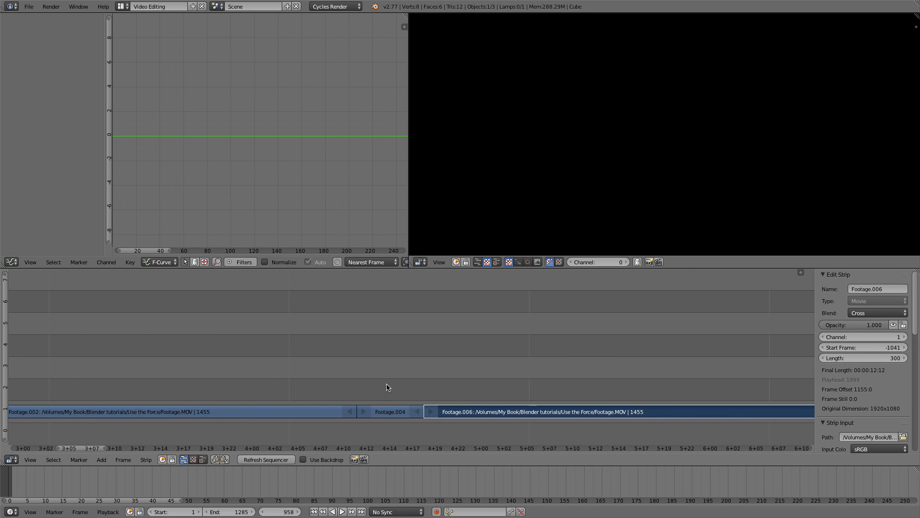
Step: Raise the 7-frame clip to channel 3 and shift it one frame earlier to a start frame of -253
scroll(382, 415, "up", 2)
mouse_move(365, 382)
left_mouse_down()
mouse_move(367, 372)
mouse_move(396, 372)
mouse_move(381, 383)
left_mouse_up()
left_click(361, 413)
key("g")
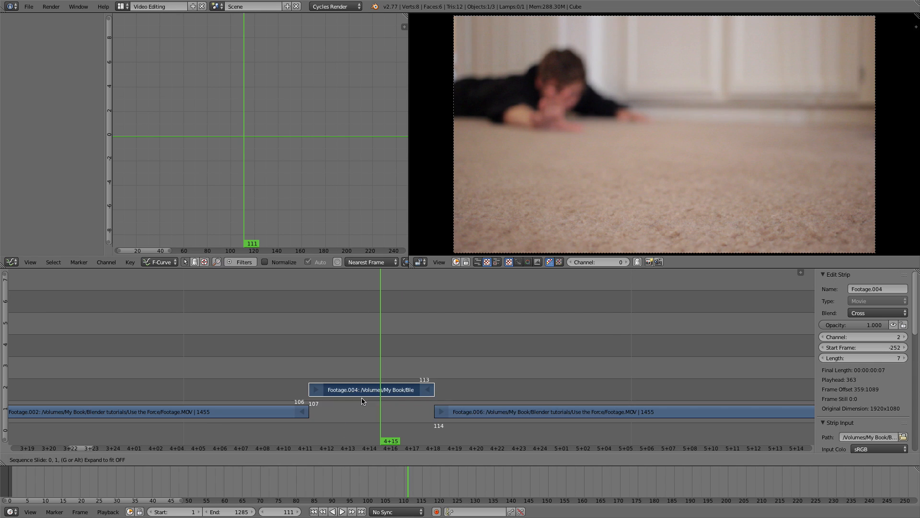
left_click(364, 377)
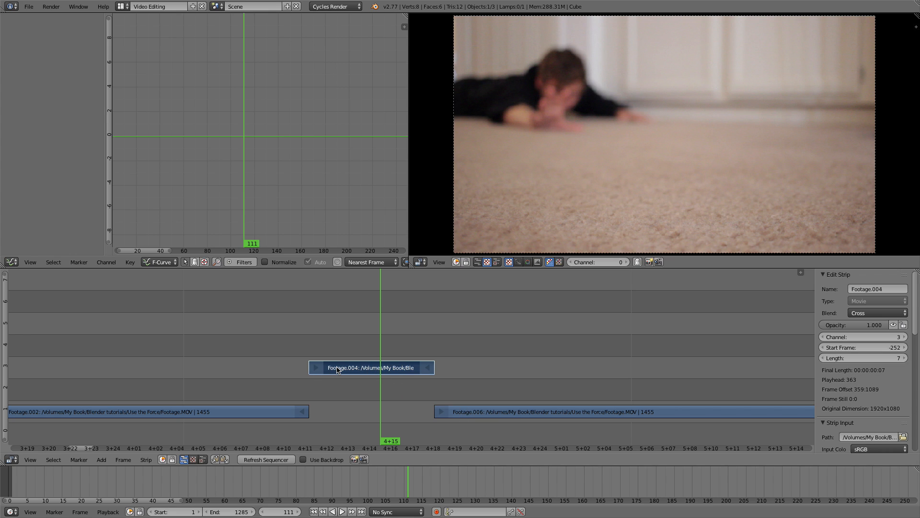
scroll(337, 369, "up", 3)
key("g")
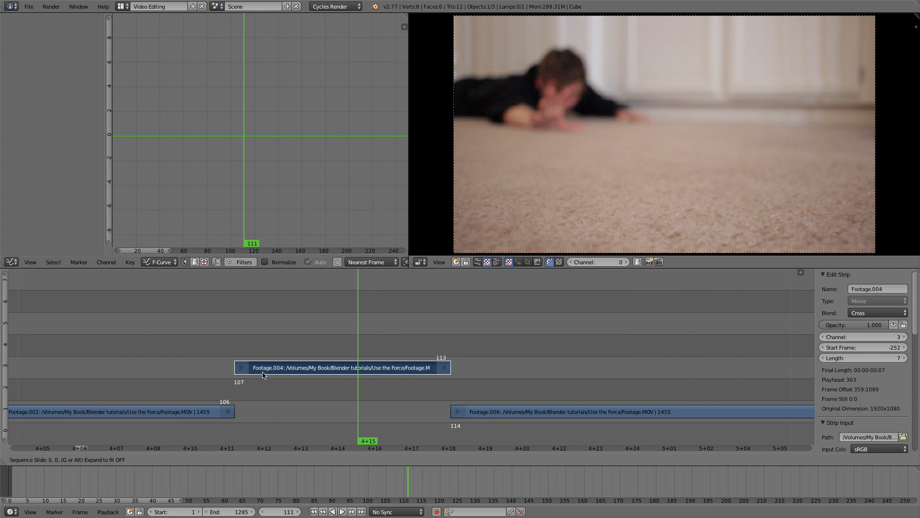
left_click(233, 373)
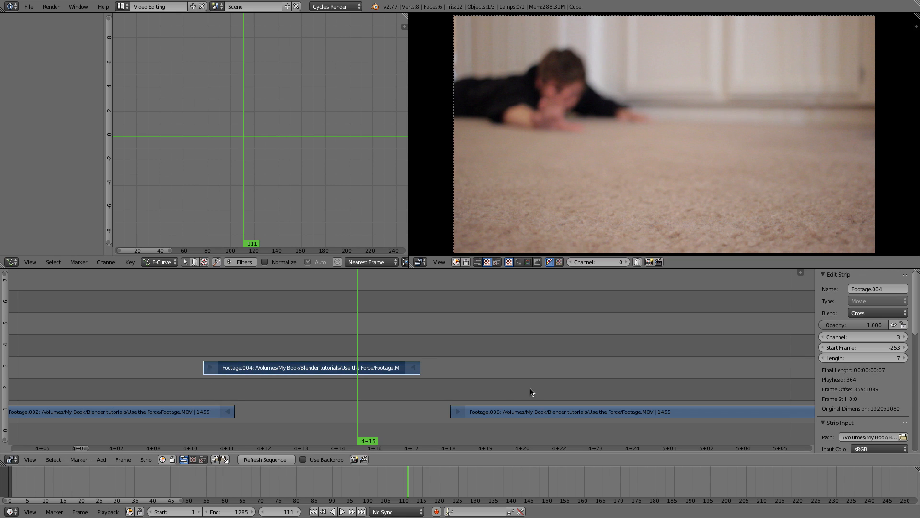
Step: Move the 300-frame strip to begin at frame 111, under the 7-frame clip, with a start frame of -1044
right_click(522, 411)
key("g")
left_click(424, 415)
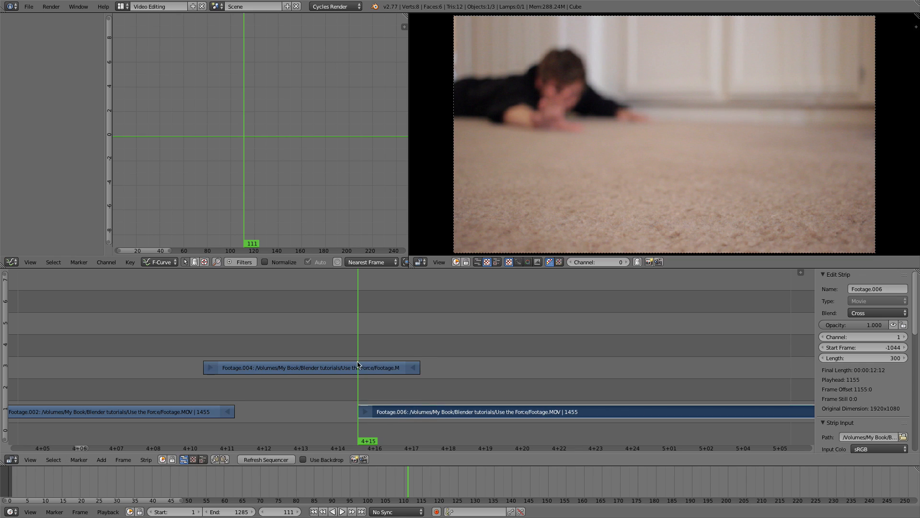
Step: Check the overlap between the first close-up strip and the raised 7-frame clip around frame 107
right_click(356, 367)
left_click_drag(196, 355, 199, 402)
key("Right")
right_click(138, 413)
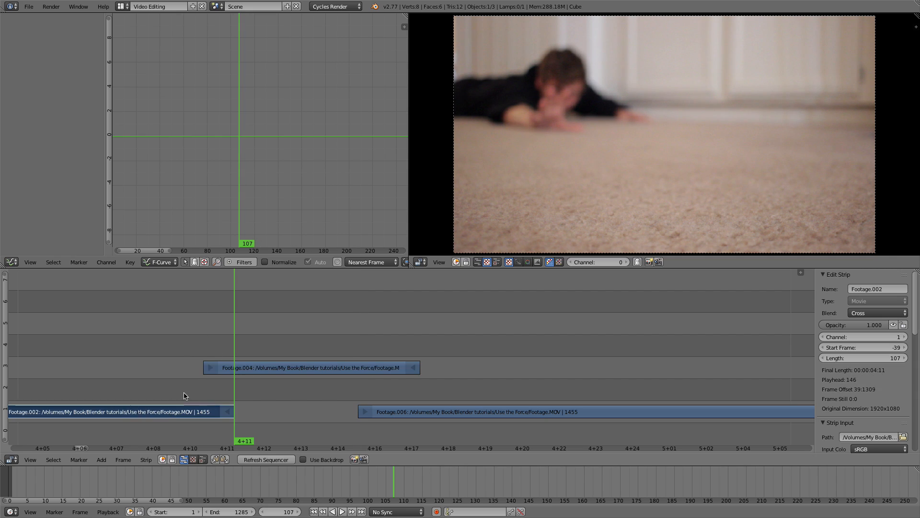
Step: Step back and forth through frames 111 to 113 to compare the 7-frame clip with the sharp-focus shot
right_click(368, 368)
left_click(378, 341)
mouse_move(378, 340)
left_mouse_down()
mouse_move(406, 341)
mouse_move(386, 343)
left_mouse_up()
key("Left")
key("Right")
key("Right")
key("Left")
key("Right")
key("Right")
key("Left")
key("Left")
key("Left")
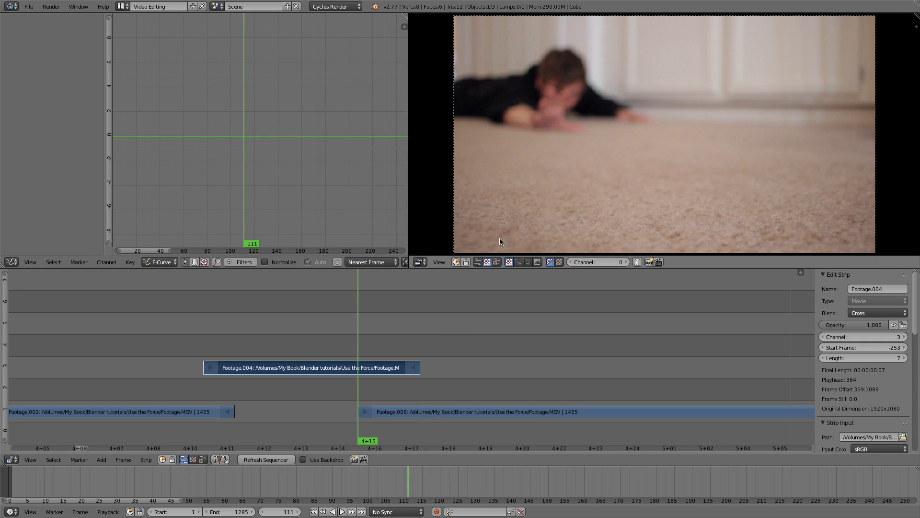
key("Right")
key("Right")
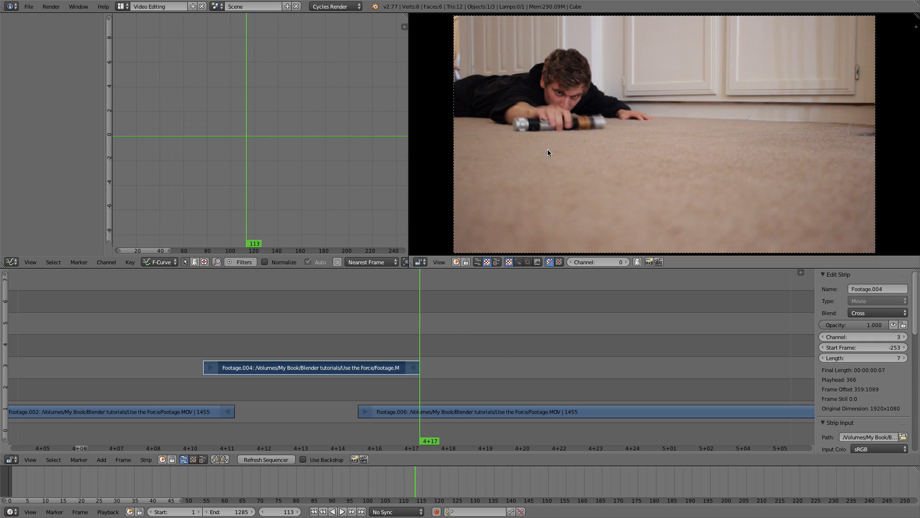
key("Left")
key("Left")
Step: Play the edit from frame 100 across the overlapping strips, then stop and scrub to frame 107
scroll(197, 375, "down", 8)
left_click(206, 318)
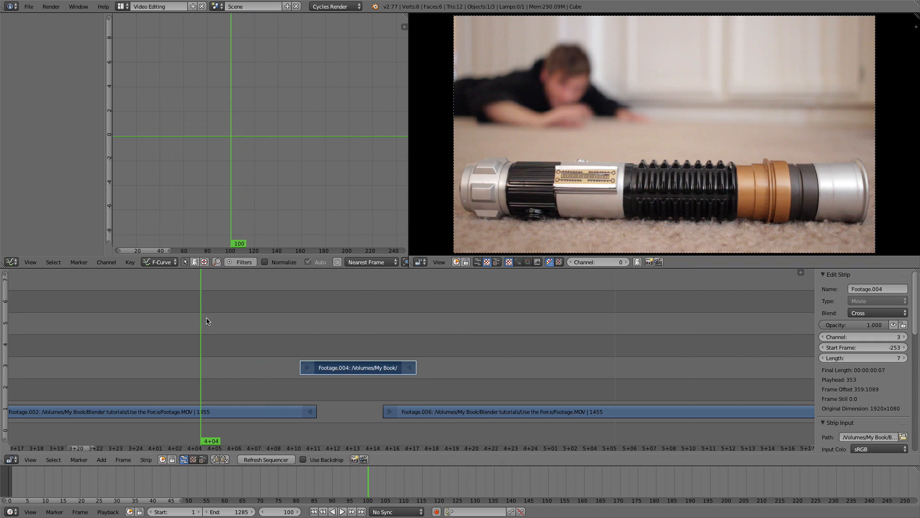
key("alt+a")
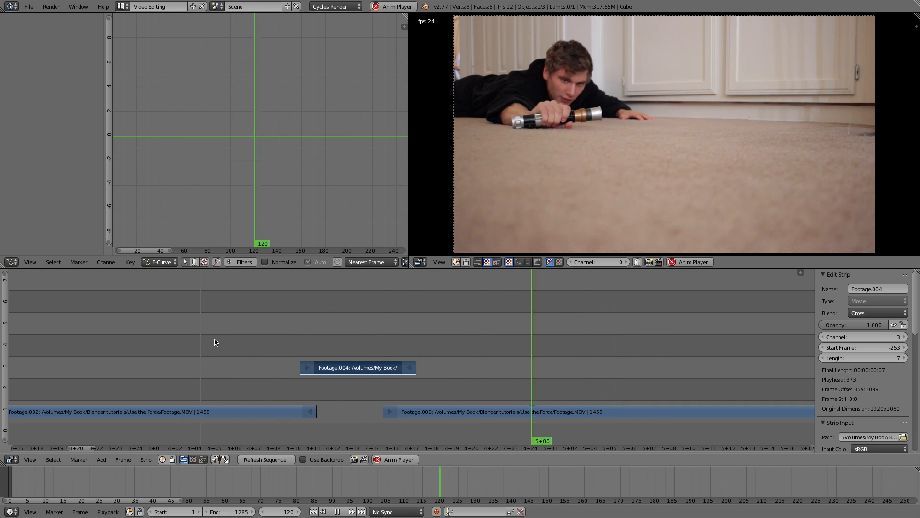
left_click(250, 352)
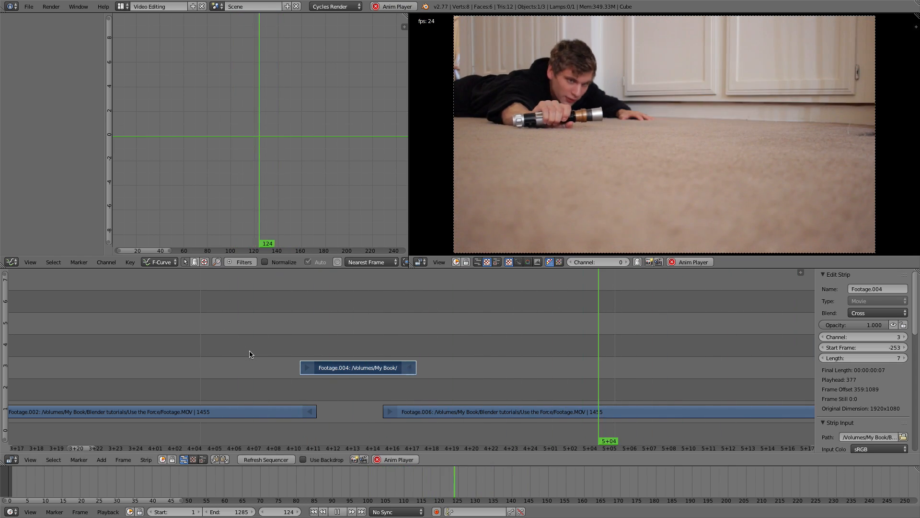
key("alt+a")
left_click(270, 345)
left_click_drag(271, 344, 317, 376)
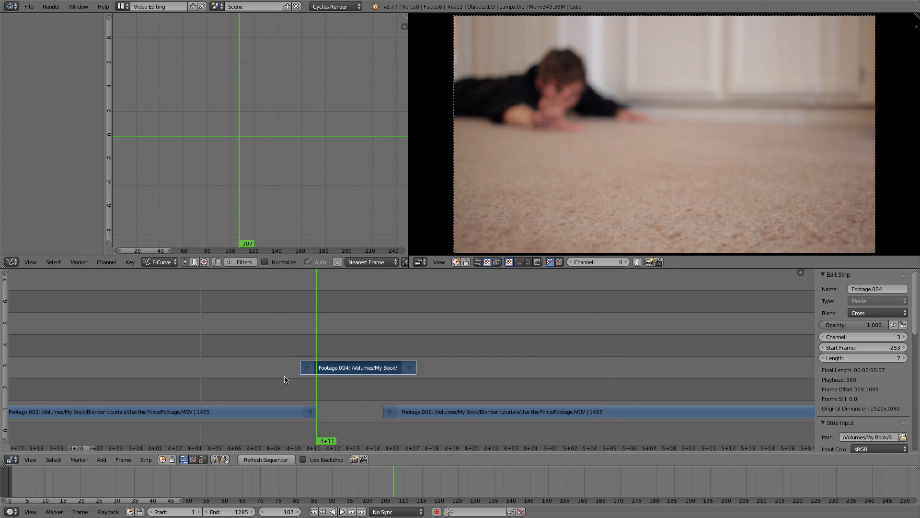
Step: Play the edit across the 7-frame clip and its overlap with the 300-frame strip to review the cut
scroll(211, 382, "up", 2)
left_click(102, 332)
key("alt+a")
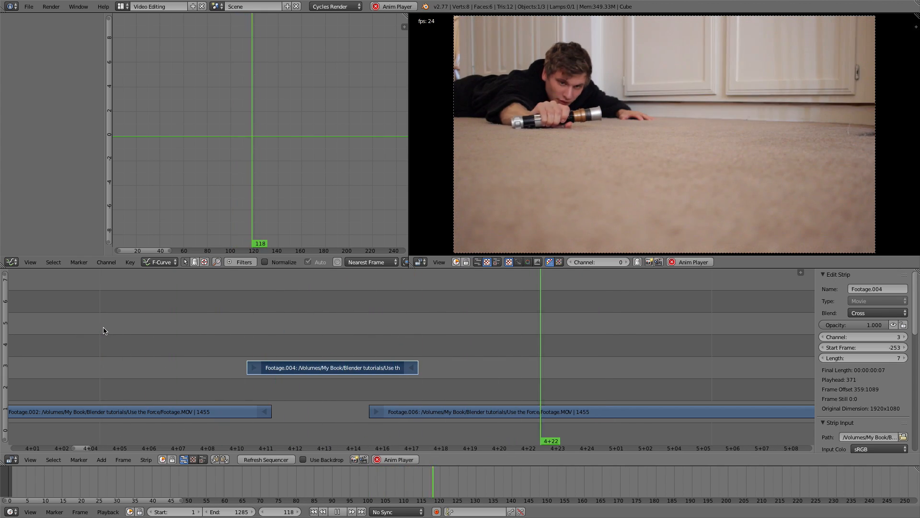
left_click(394, 341)
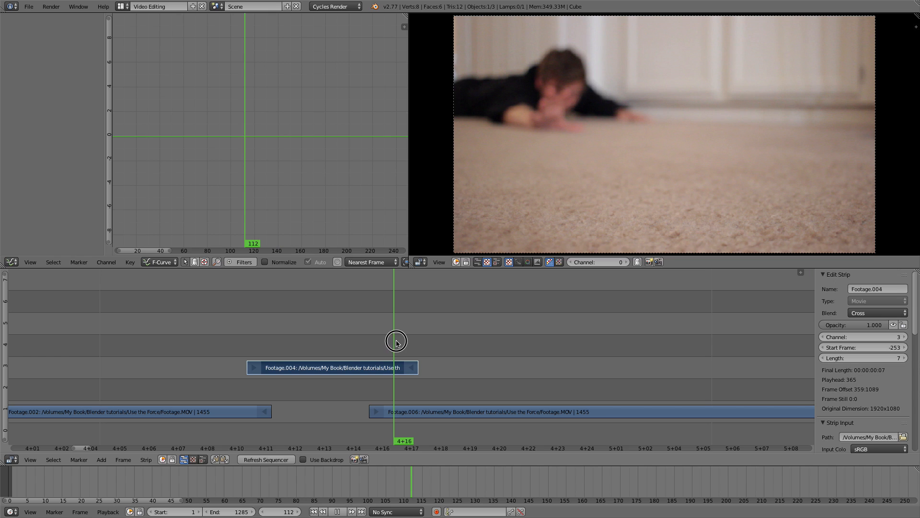
left_click(369, 338)
key("alt+a")
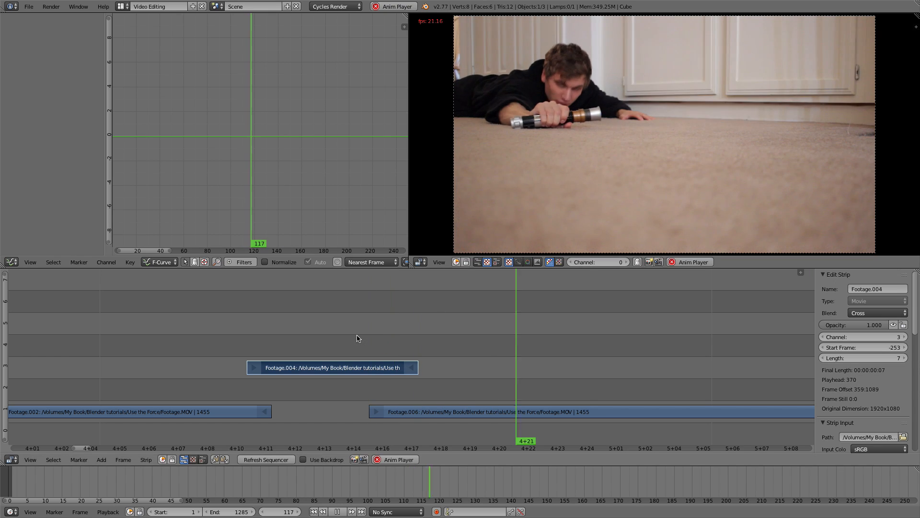
Step: Keyframe the 300-frame strip's opacity at 1.000 on frame 111
left_click(367, 331)
scroll(367, 335, "up", 6)
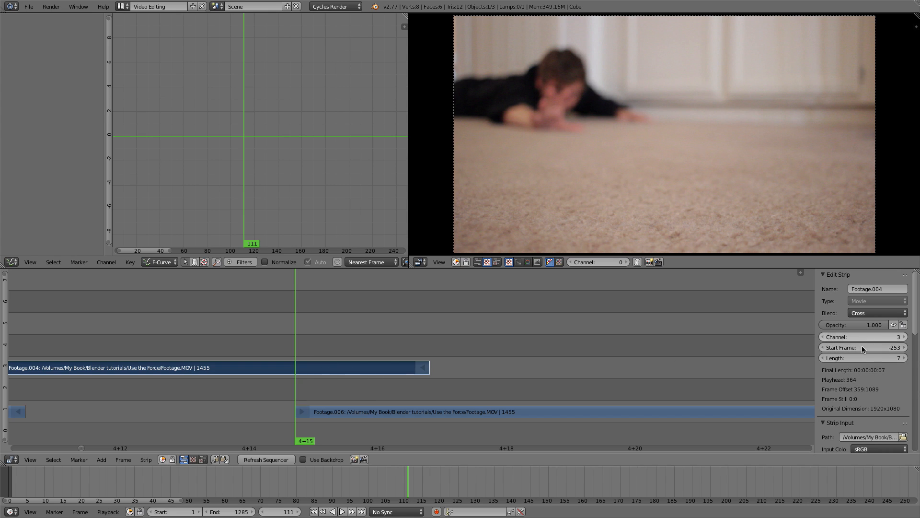
key("n")
key("n")
scroll(298, 394, "up", 2)
left_click(295, 415)
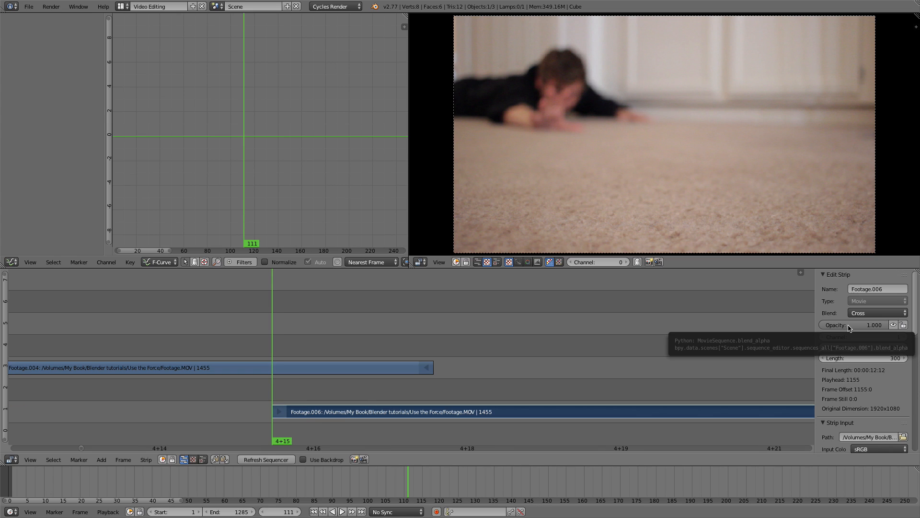
key("i")
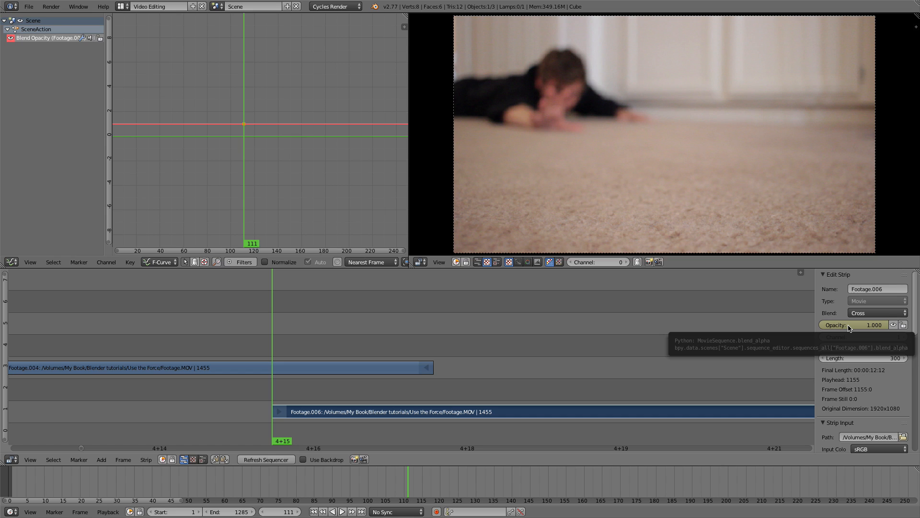
Step: Set the 7-frame clip's opacity to 0.000 on frame 113 and keyframe it
left_click_drag(274, 290, 417, 292)
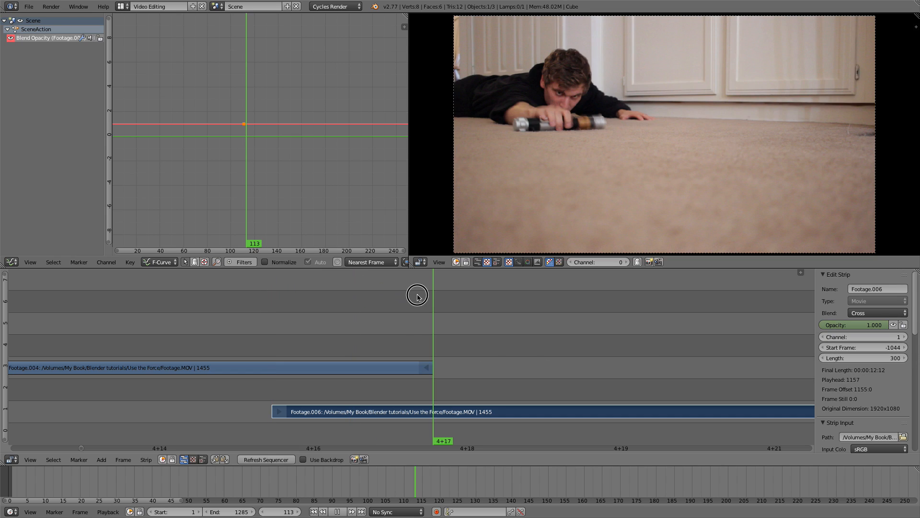
right_click(391, 368)
left_click_drag(877, 325, 821, 325)
key("i")
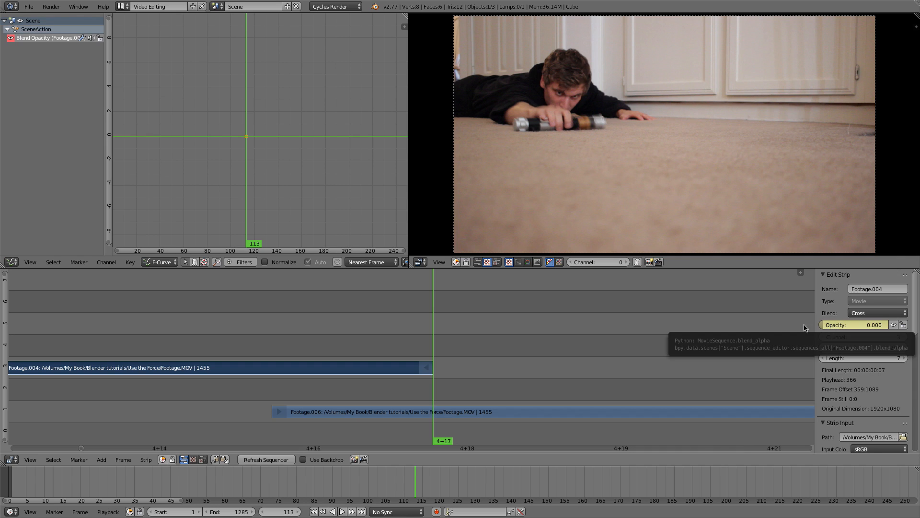
Step: Step back and forth through the frames before 113 to check the 7-frame clip's opacity
key("Left")
key("Left")
key("Left")
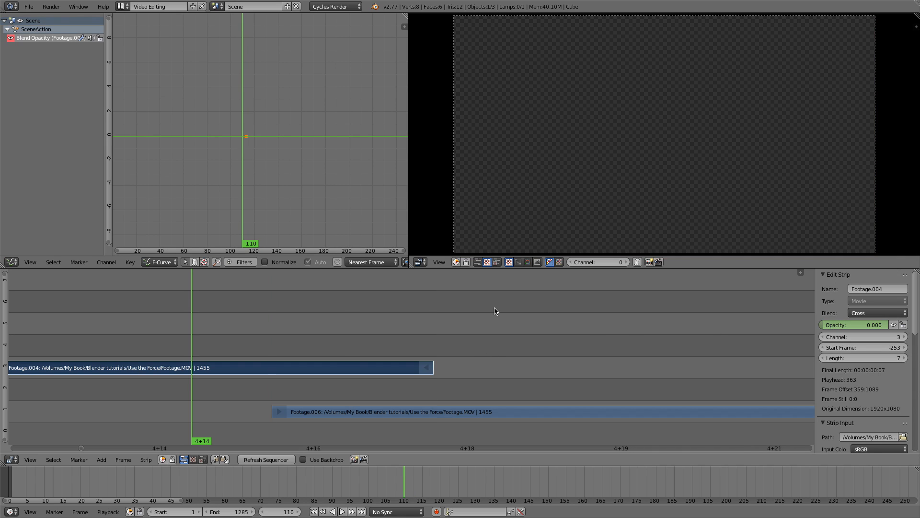
key("Right")
key("Right")
key("Right")
key("Left")
key("Left")
key("Left")
key("Left")
Step: Set the 7-frame clip's opacity to 1.000 on frame 111 and keyframe it
scroll(472, 352, "down", 2)
key("Right")
key("Right")
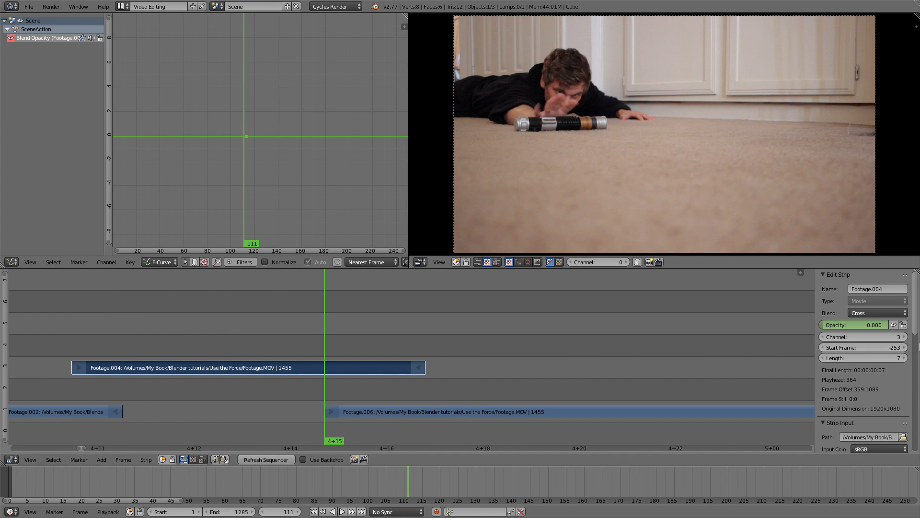
left_click_drag(834, 326, 889, 325)
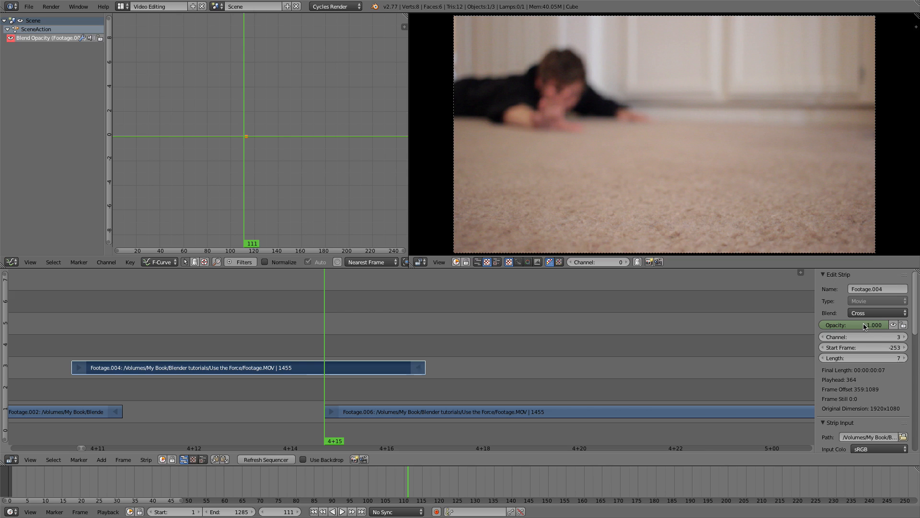
key("i")
Step: Step back and forth around frames 111 to 113 to examine the opacity fade between the 7-frame clip and the sharp shot
key("Right")
key("Right")
key("Left")
key("Left")
key("Left")
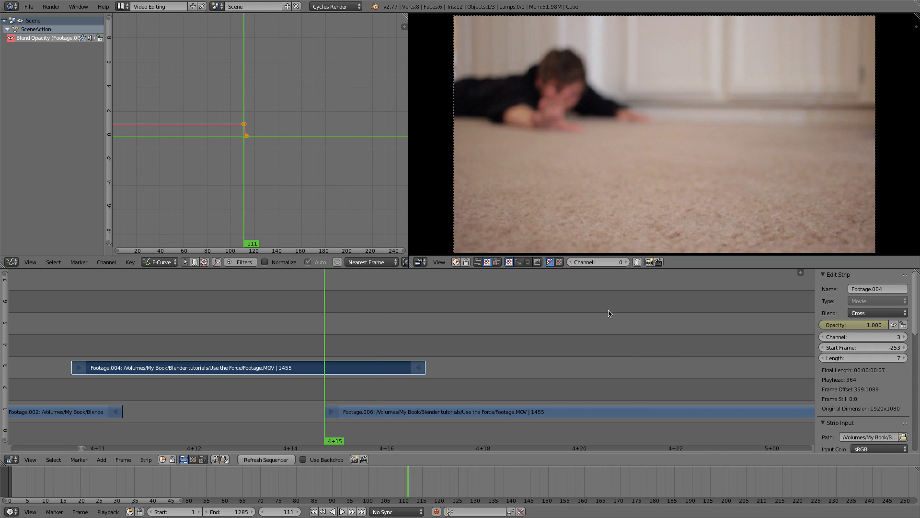
key("Right")
key("Right")
key("Right")
key("Left")
key("Right")
key("Right")
key("Left")
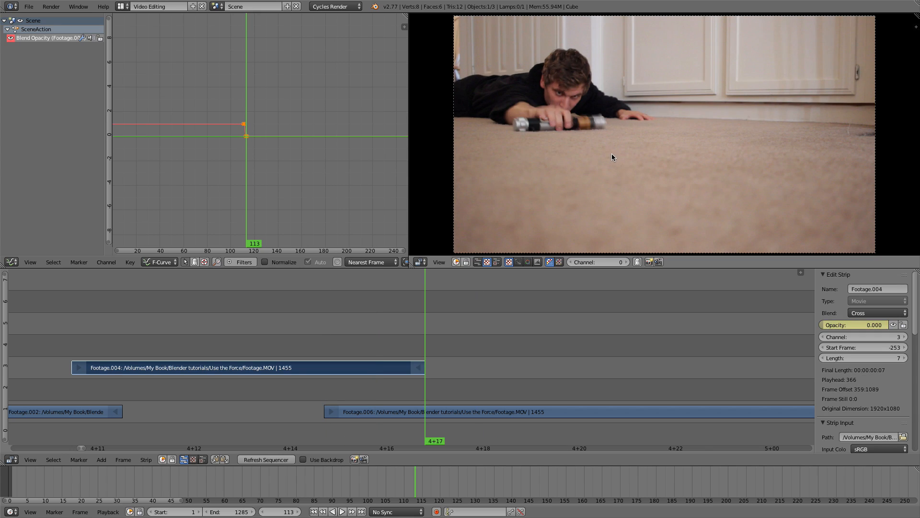
key("Left")
key("Left")
key("Left")
key("Right")
key("Right")
key("Right")
key("Left")
key("Left")
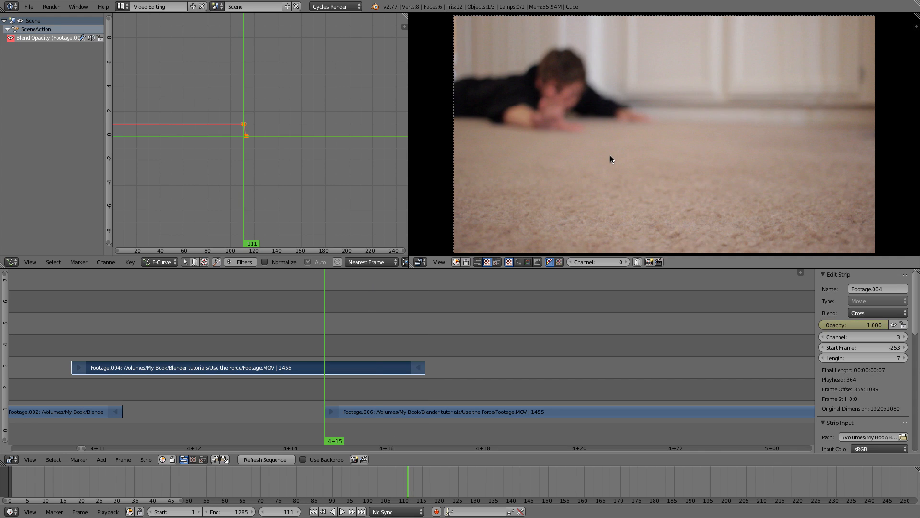
key("Right")
key("Right")
key("Left")
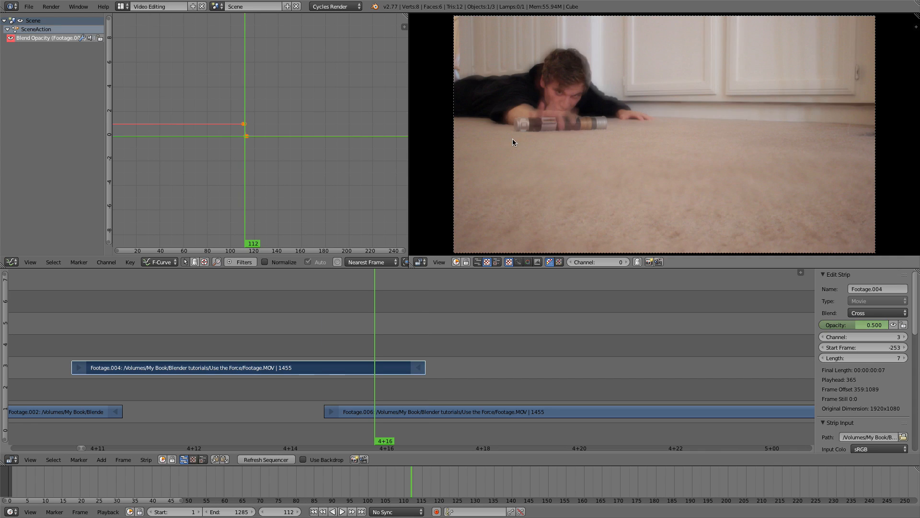
key("Left")
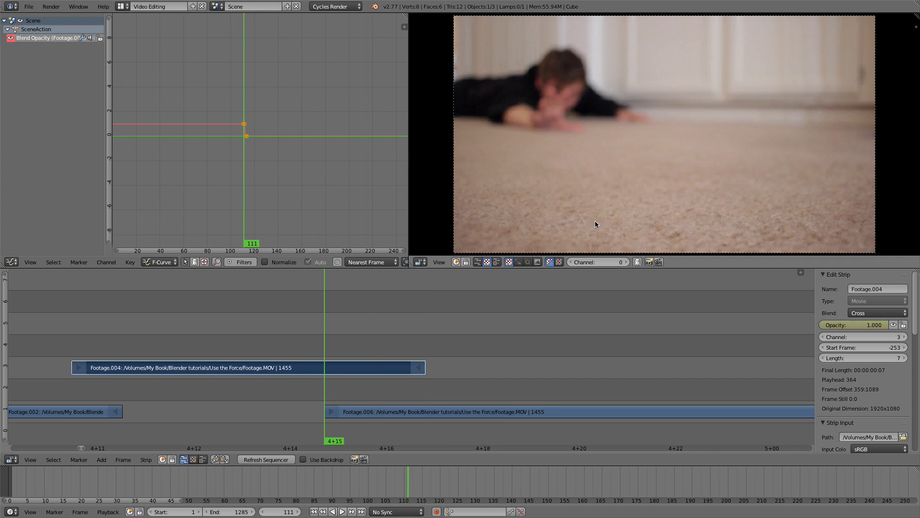
key("Right")
key("Right")
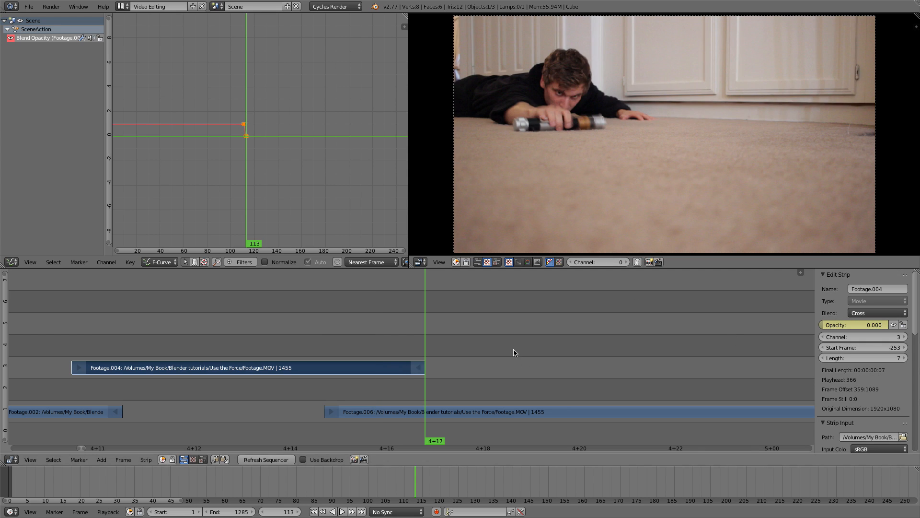
key("Left")
key("Left")
key("Right")
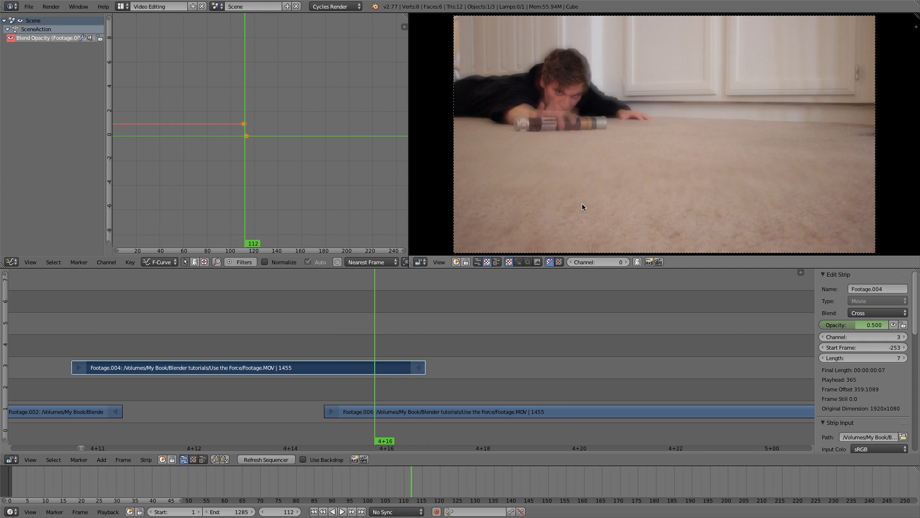
key("Right")
key("Left")
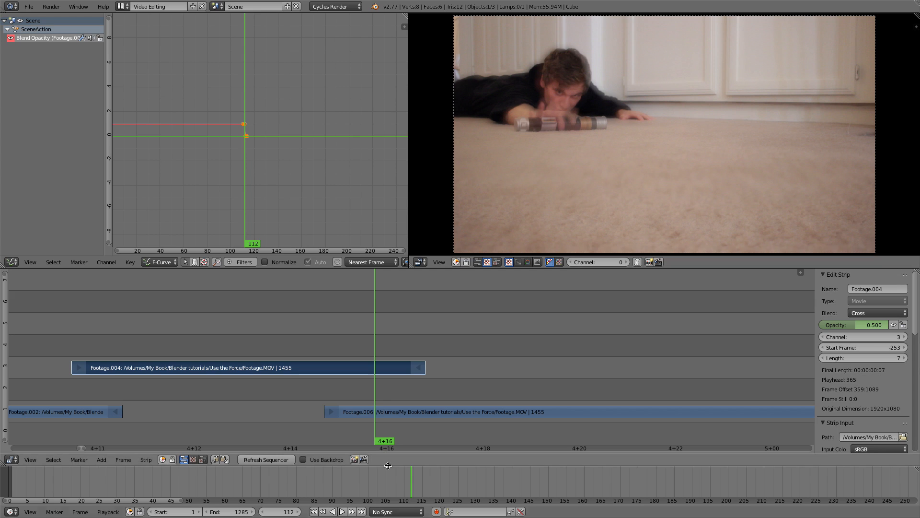
Step: Select the 300-frame strip and compare its framing with the blurred clip across frames 111 to 113
right_click(418, 413)
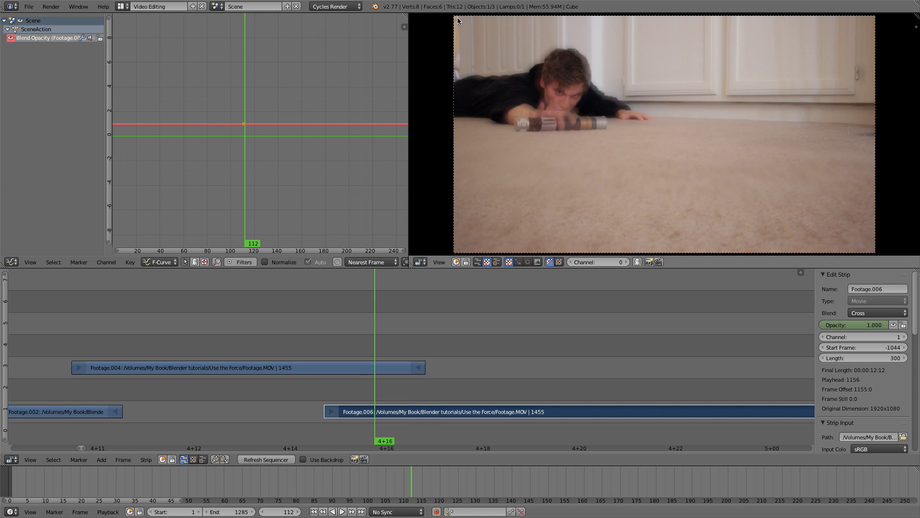
key("Left")
key("Left")
key("Right")
key("Right")
key("Right")
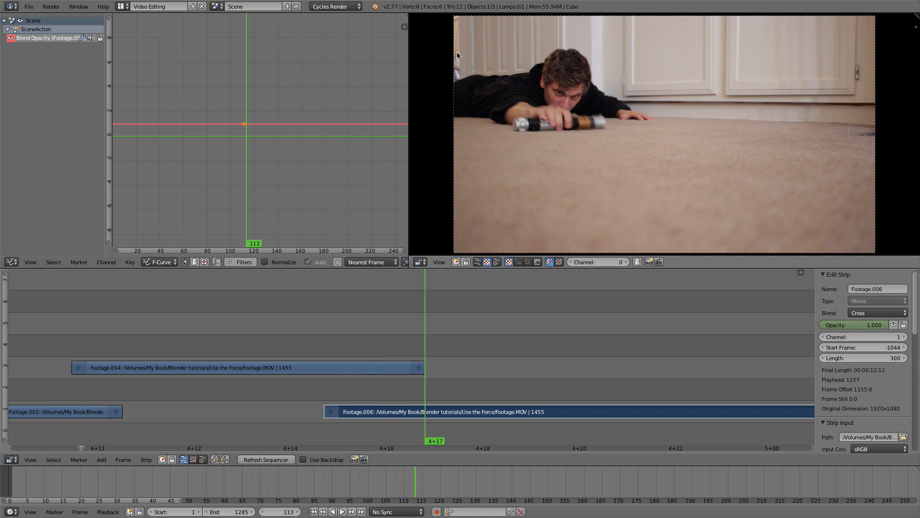
key("Left")
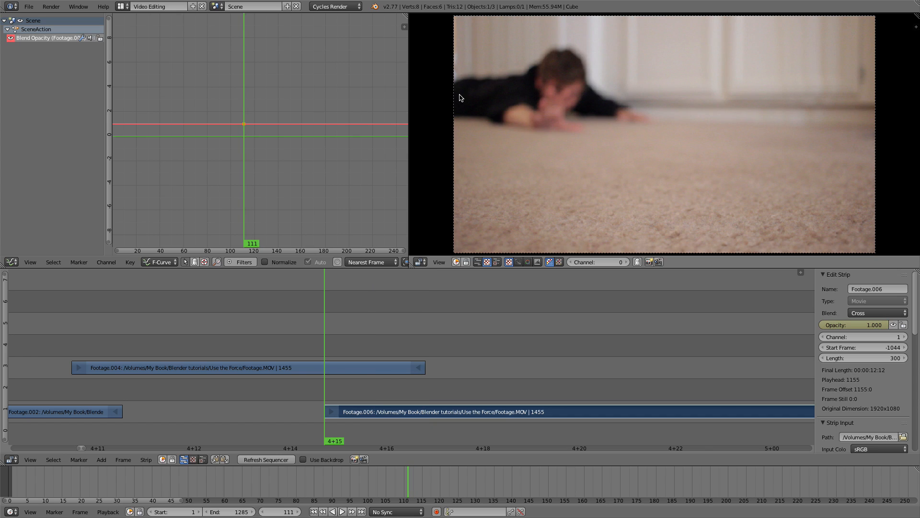
key("Right")
key("Right")
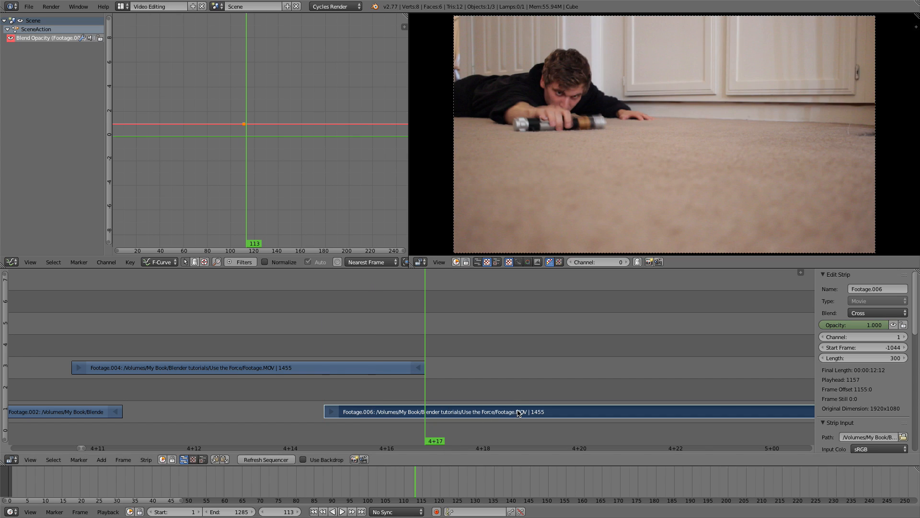
Step: Add a Transform effect strip to the 300-frame strip
scroll(518, 413, "up", 3)
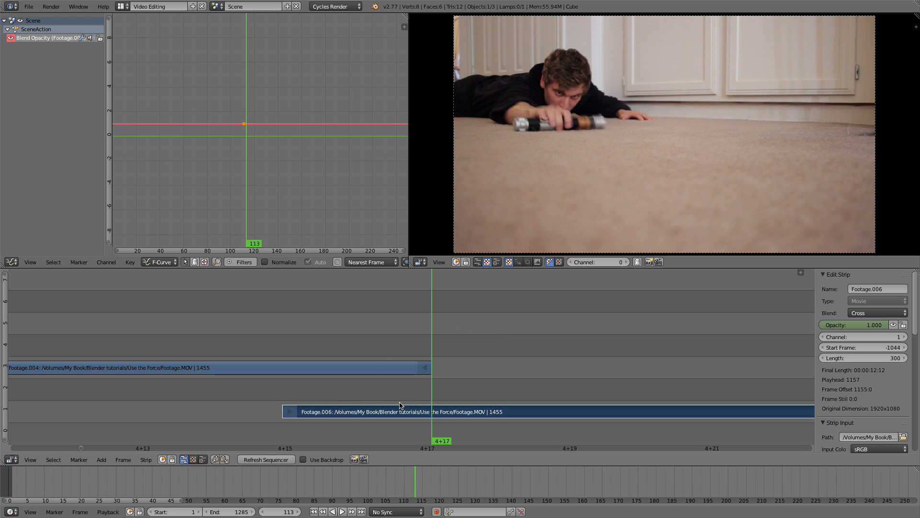
key("shift+a")
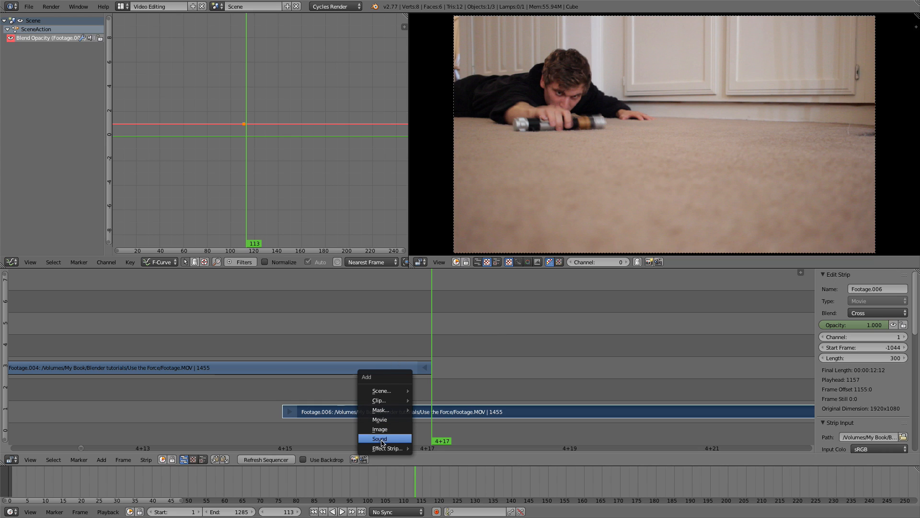
mouse_move(388, 448)
left_click(448, 411)
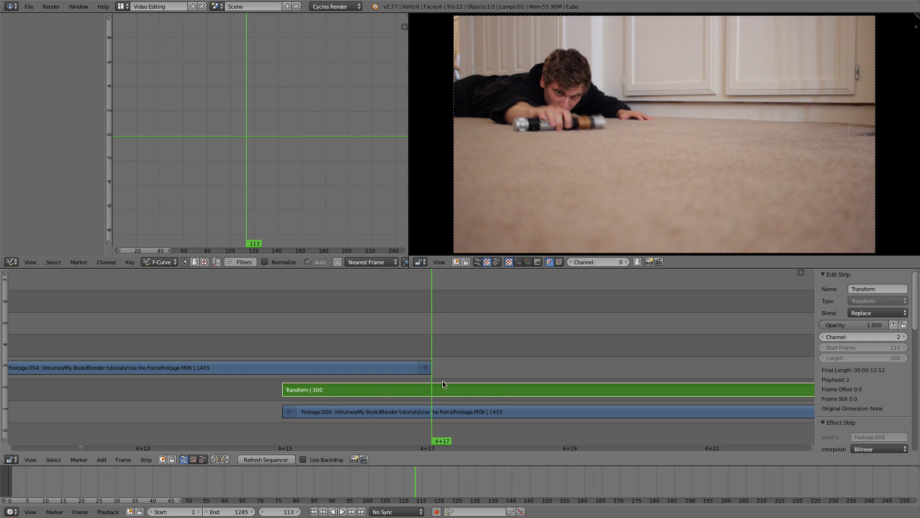
Step: Set the Transform effect's X position to -1.32 and inspect the image edges in the preview
scroll(875, 393, "down", 6)
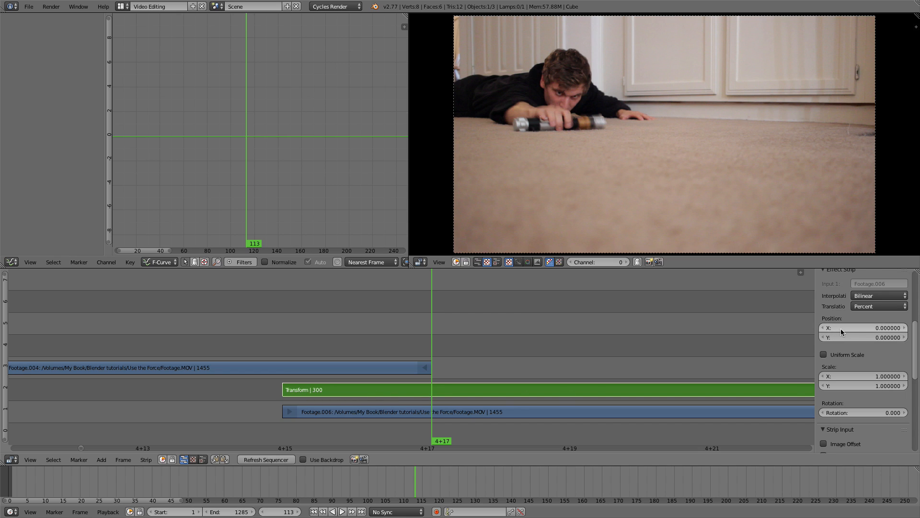
left_click_drag(852, 328, 827, 329)
scroll(881, 33, "up", 3)
middle_click_drag(908, 54, 657, 124)
scroll(657, 124, "down", 7)
middle_click_drag(652, 189, 778, 136)
scroll(770, 175, "up", 2)
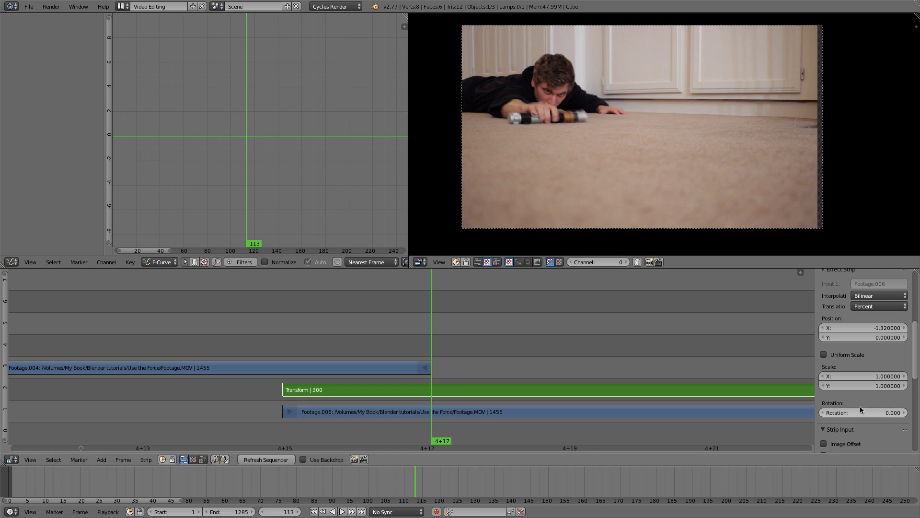
Step: Scale the Transform effect to 1.02 in X and Y, and set its X position to -0.492
left_click(852, 375)
type("1.")
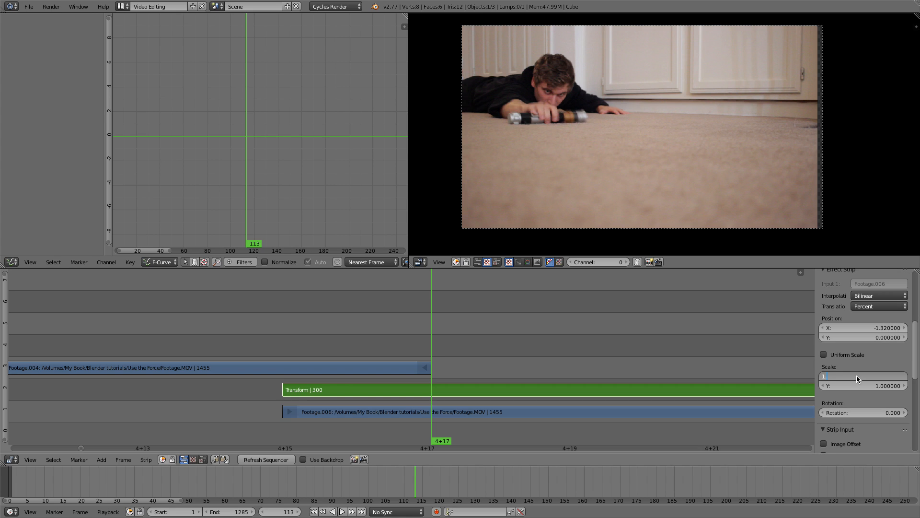
type("1.02")
key("Tab")
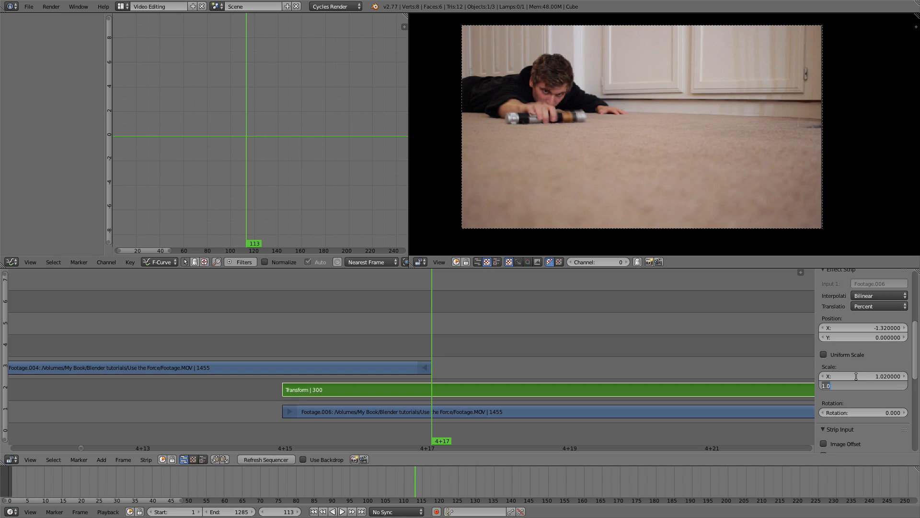
type("1.02")
key("Return")
mouse_move(839, 326)
left_mouse_down()
mouse_move(877, 326)
mouse_move(853, 326)
left_mouse_up()
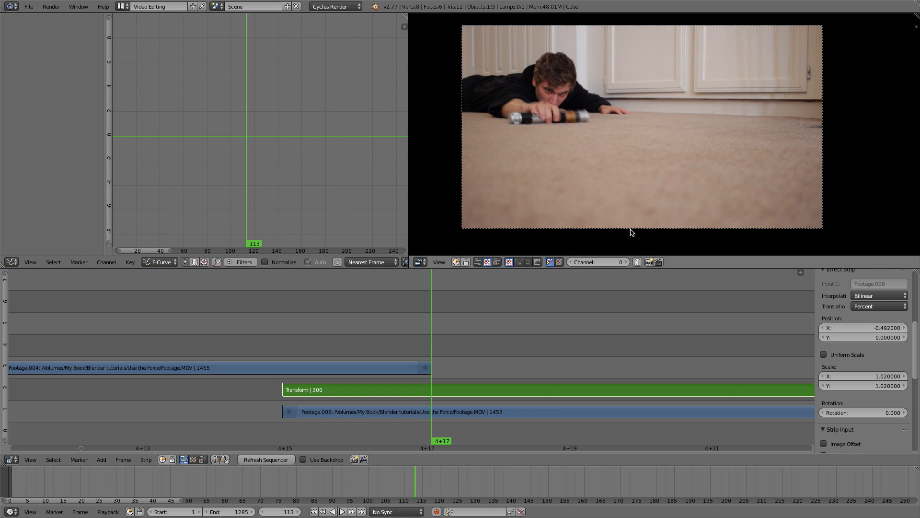
Step: Flip between frames 112 and 113 to compare the alignment of the transformed shot through the fade
key("Left")
key("Right")
key("Left")
key("Right")
key("Left")
key("Right")
key("Left")
key("Right")
Step: Keyframe the Footage.004 strip's opacity at 1.000 on frame 107
scroll(631, 371, "down", 4)
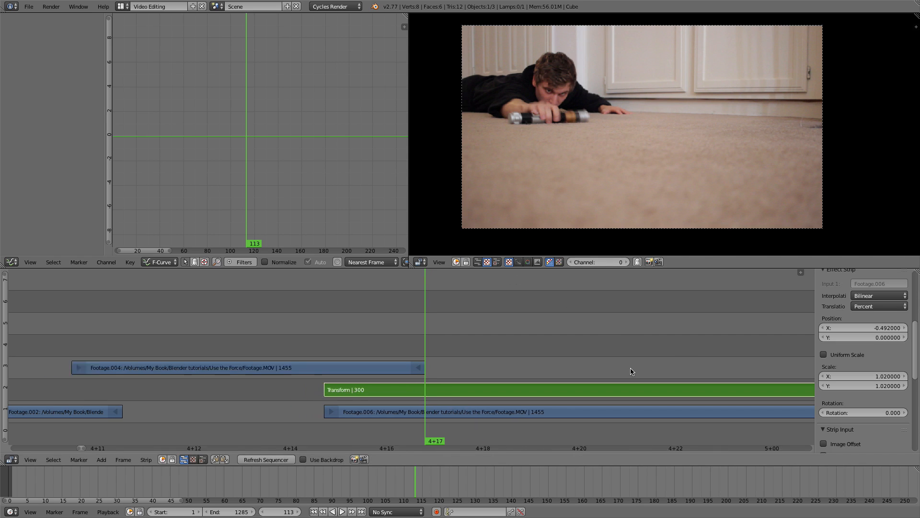
left_click_drag(357, 322, 200, 329)
scroll(211, 328, "up", 2)
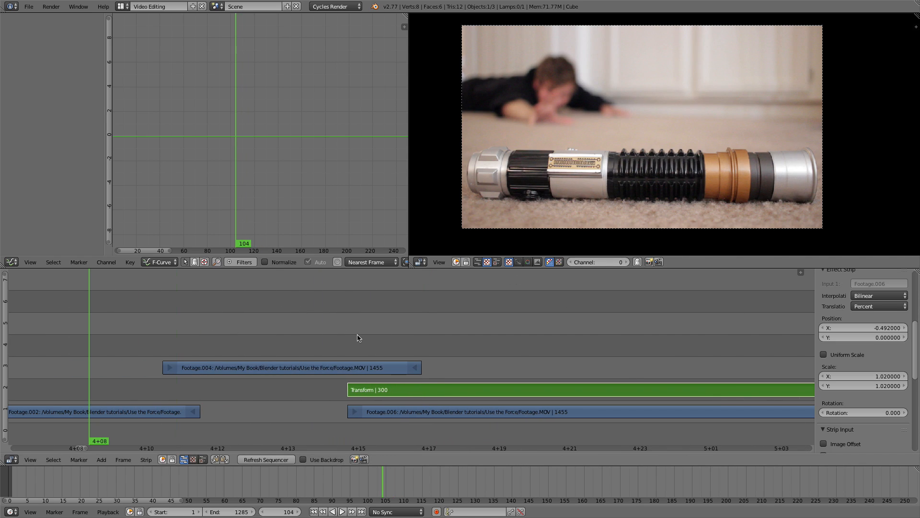
mouse_move(357, 337)
left_mouse_down()
mouse_move(396, 332)
mouse_move(188, 344)
mouse_move(367, 345)
mouse_move(171, 340)
left_mouse_up()
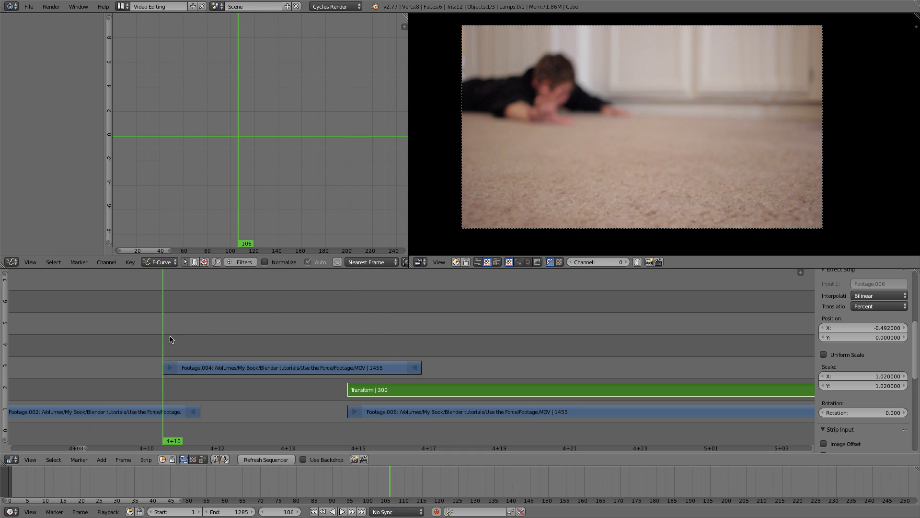
key("Right")
right_click(186, 366)
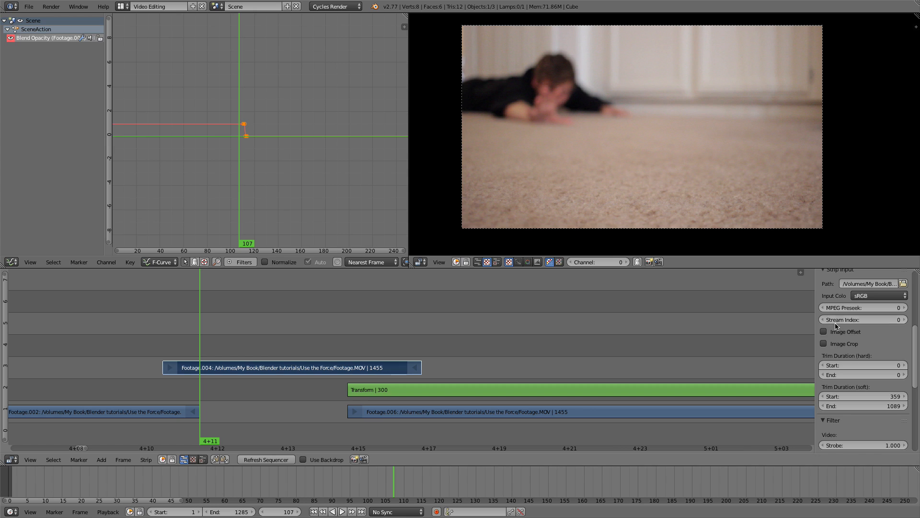
scroll(885, 358, "up", 5)
scroll(885, 361, "up", 3)
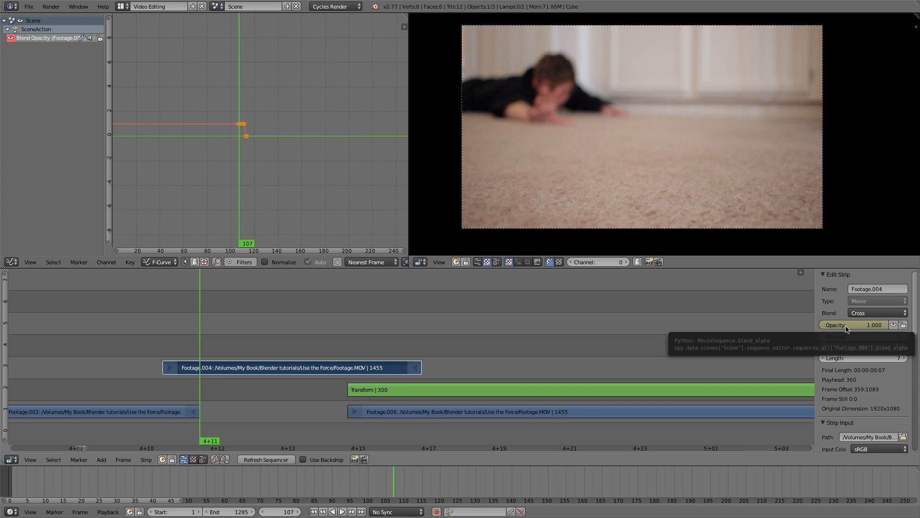
Step: Keyframe the Footage.004 strip's opacity at 0.000 on frame 106
left_click(170, 327)
left_click_drag(870, 326, 831, 329)
key("i")
Step: Step frame by frame from 106 onward to check how the lightsaber disappears at the new opacity keyframes
key("Right")
key("Left")
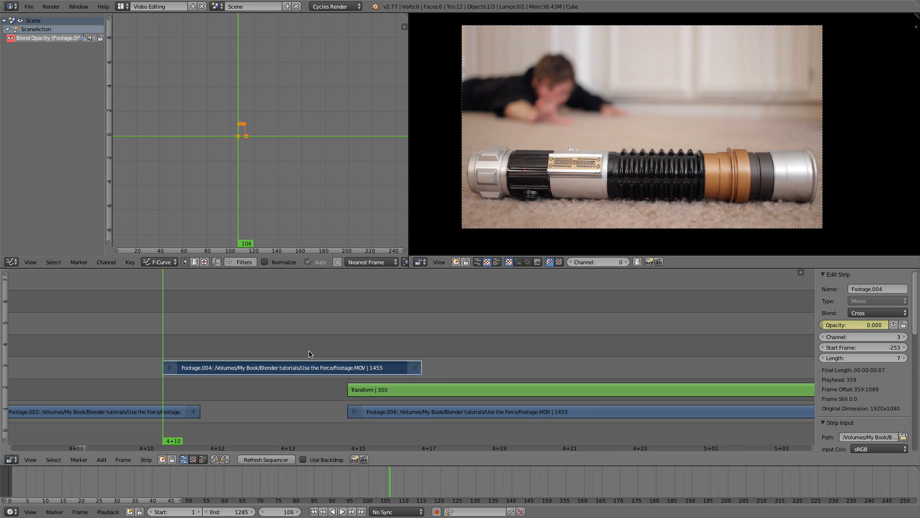
key("Right")
key("Left")
key("Left")
key("Right")
key("Right")
key("Right")
key("Right")
key("Right")
key("Right")
key("Right")
key("Right")
key("Right")
key("Right")
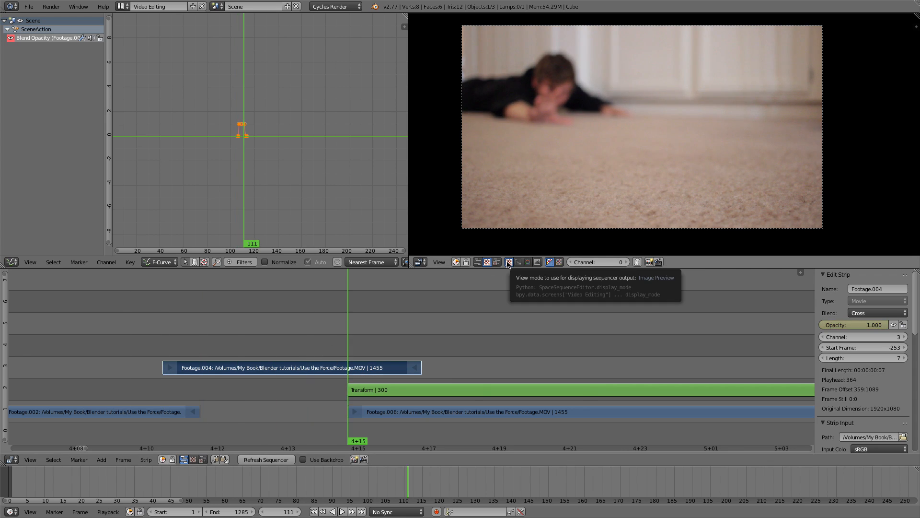
Step: Play the sequence through the overlapping shots to check the timing of the lightsaber jump, and stop playback
scroll(128, 328, "down", 6)
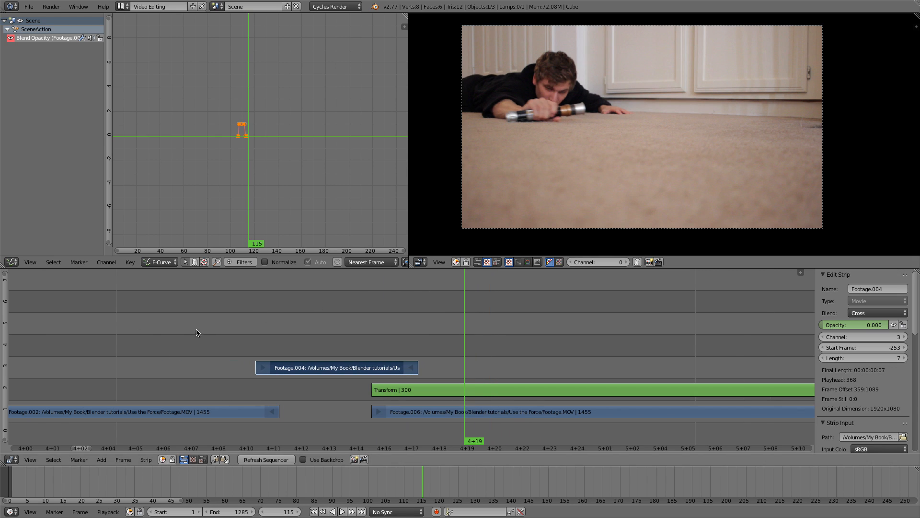
left_click(146, 324)
scroll(163, 332, "down", 8)
key("alt+a")
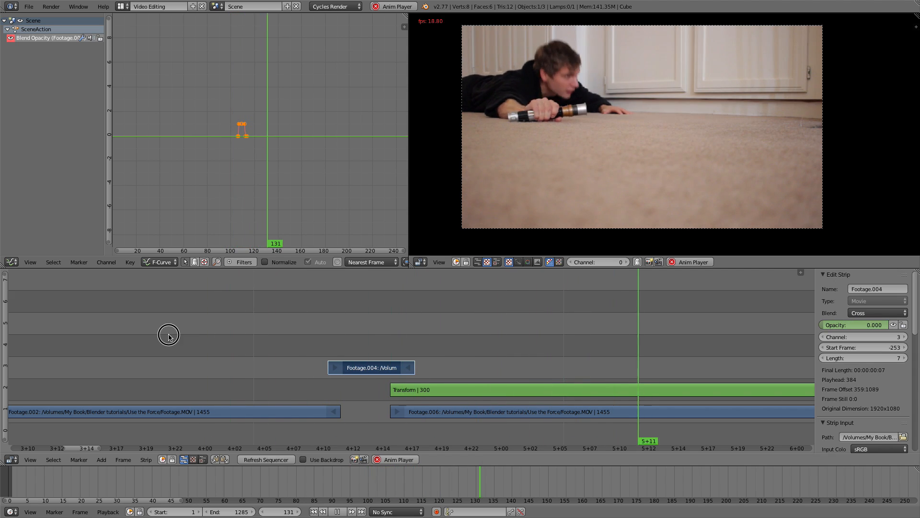
key("alt+a")
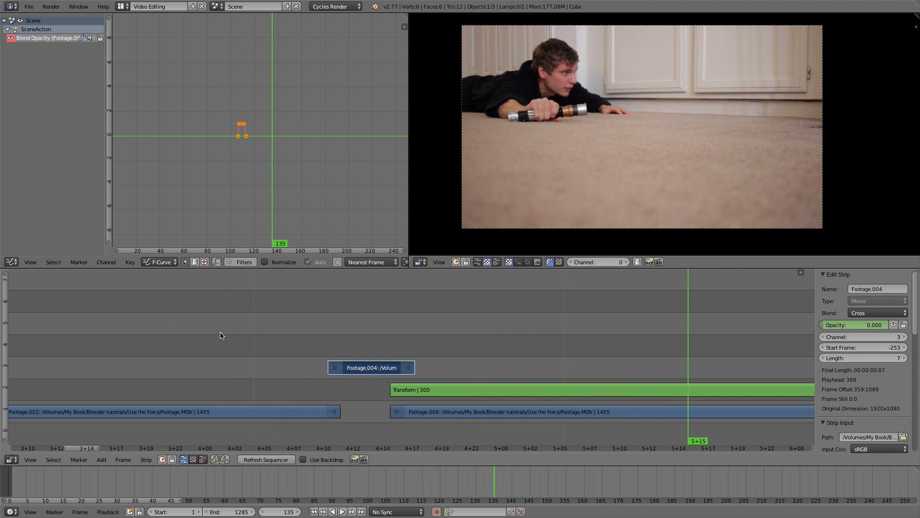
Step: Go back to frame 106 and step to frame 110 to examine how long the empty-floor shot lasts
scroll(352, 333, "up", 2)
left_click_drag(349, 335, 290, 335)
scroll(297, 340, "up", 1)
scroll(292, 342, "up", 4)
middle_click_drag(250, 342, 467, 331)
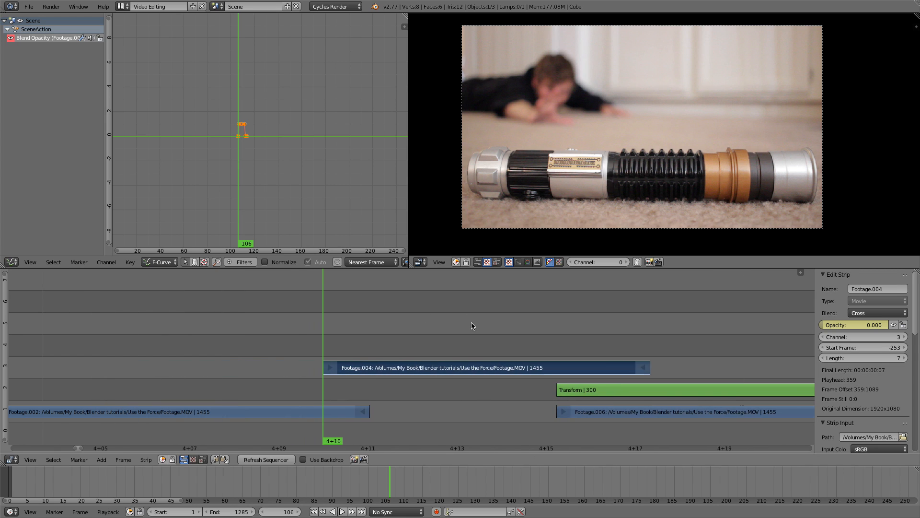
scroll(276, 345, "up", 2)
left_click(356, 344)
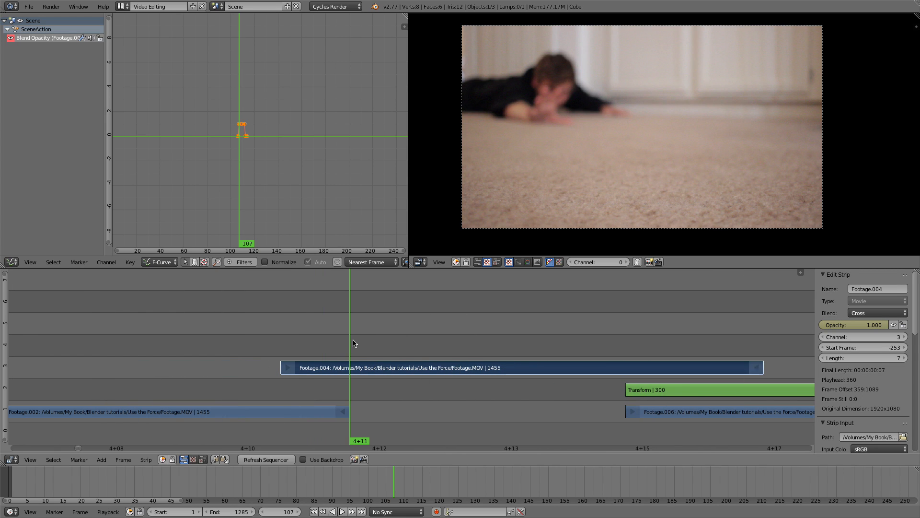
key("Right")
key("Right")
key("Right")
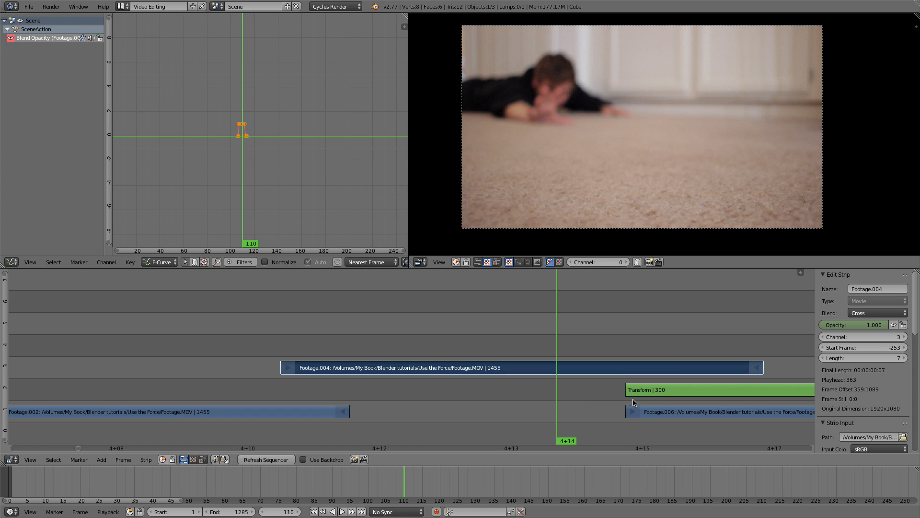
Step: Select the Footage.004, Transform and Footage.006 strips together and move them one frame earlier
right_click(684, 390)
left_click(689, 377)
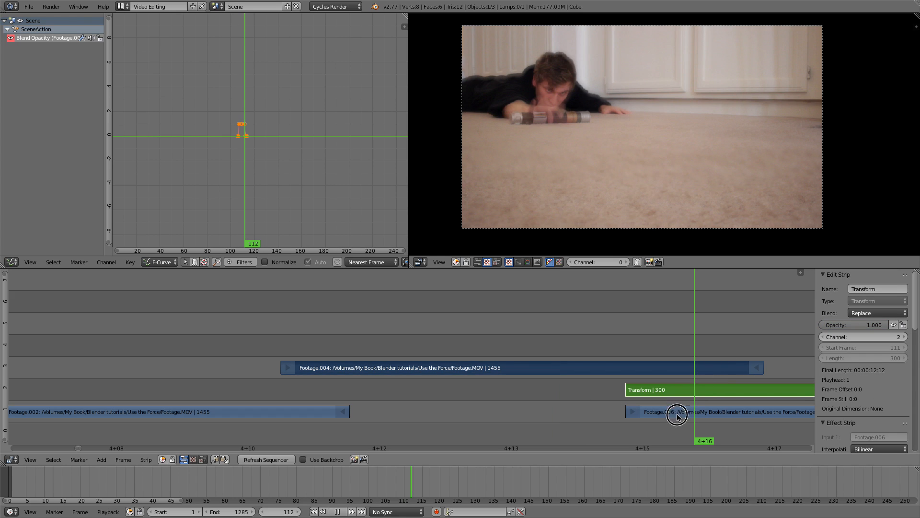
key("b")
left_click_drag(631, 315, 729, 466)
key("g")
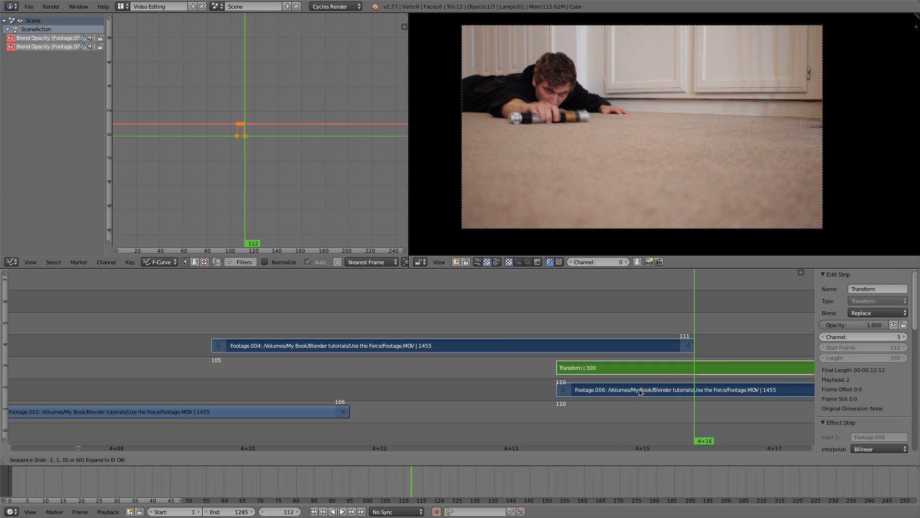
left_click(641, 399)
Step: Step back and forth between frames 107 and 110 to examine the gap between the two lightsaber shots
left_click(533, 317)
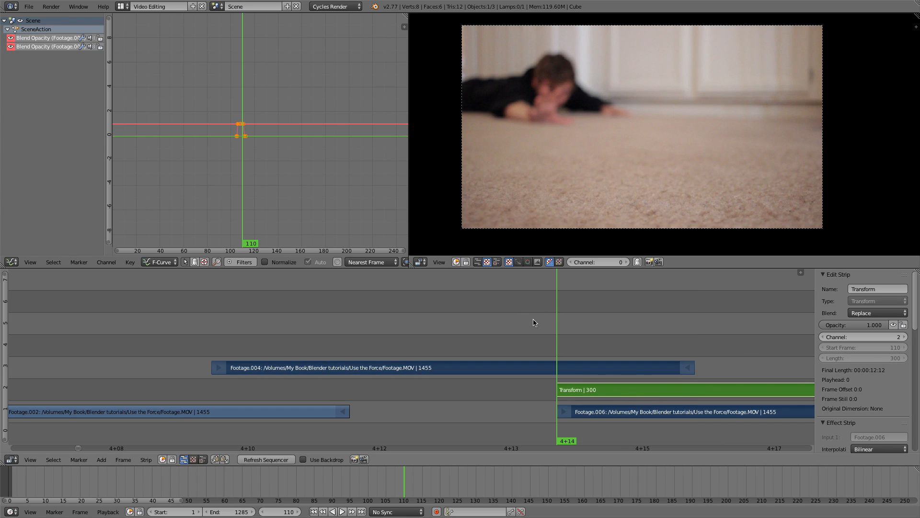
key("Left")
key("Left")
key("Left")
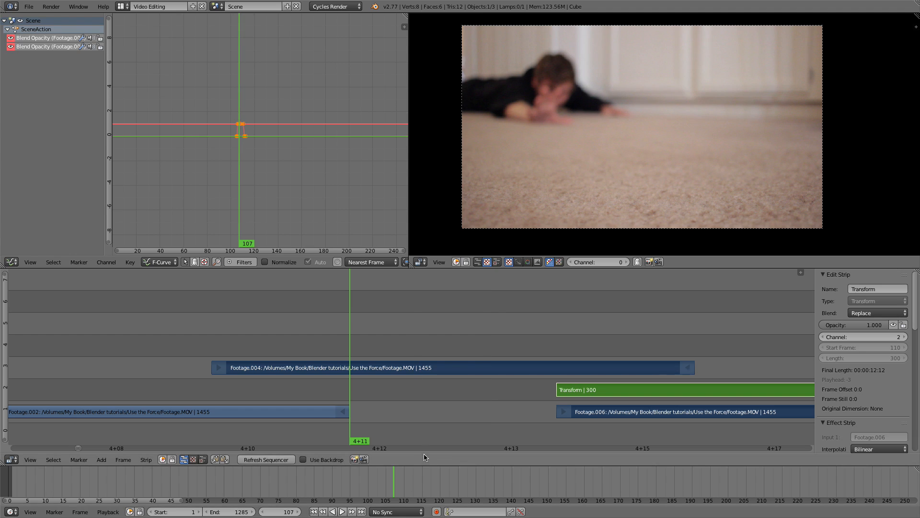
key("Right")
key("Right")
key("Right")
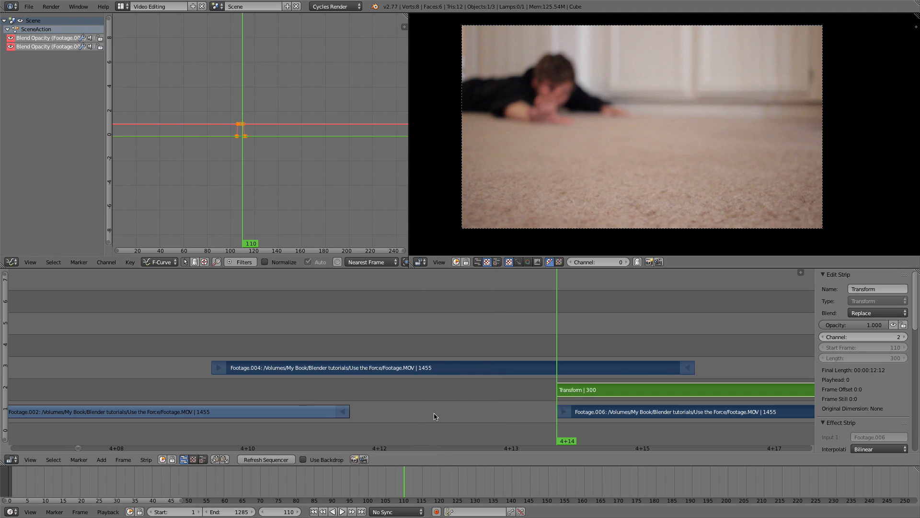
key("Left")
key("Left")
key("Left")
left_click_drag(239, 331, 337, 349)
Step: Move the full-opacity keyframe at frame 106 on the Footage.004 strip's opacity curve to frame 107
right_click(329, 372)
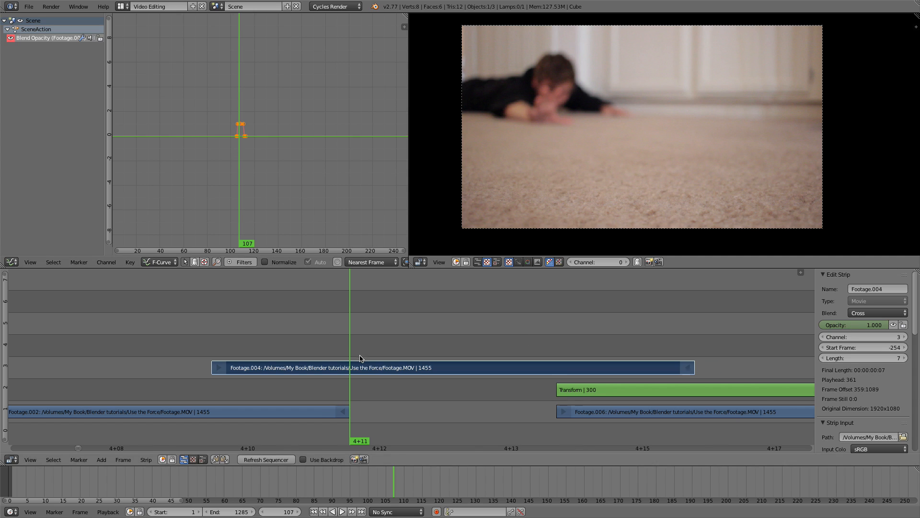
scroll(339, 367, "up", 1)
left_click(247, 326)
key("Left")
scroll(231, 163, "up", 5)
scroll(230, 173, "up", 8)
middle_click_drag(230, 177, 384, 177)
left_click(181, 315)
left_click_drag(181, 315, 281, 322)
scroll(253, 52, "up", 1)
scroll(347, 100, "up", 11)
middle_click_drag(326, 72, 185, 78)
scroll(201, 86, "up", 1)
key("Right")
scroll(230, 103, "up", 1)
middle_click_drag(237, 90, 315, 145)
scroll(306, 134, "up", 4)
right_click(256, 81)
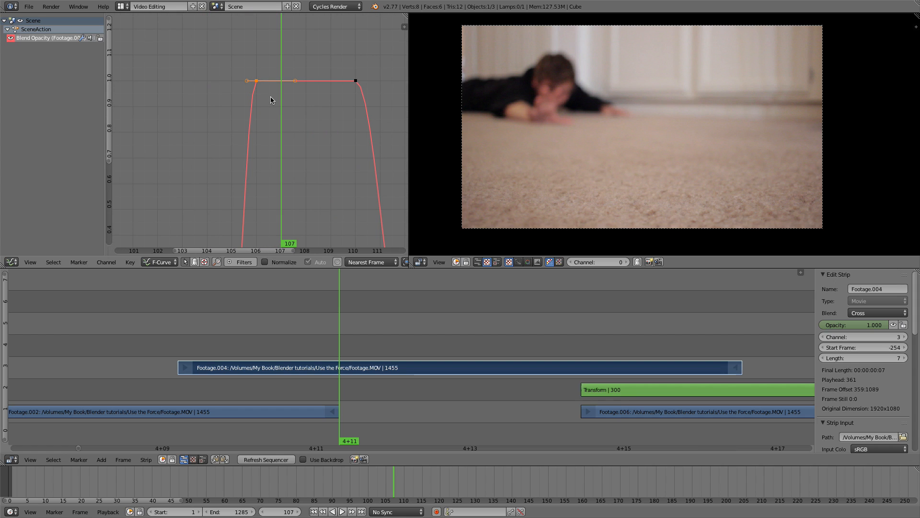
key("g")
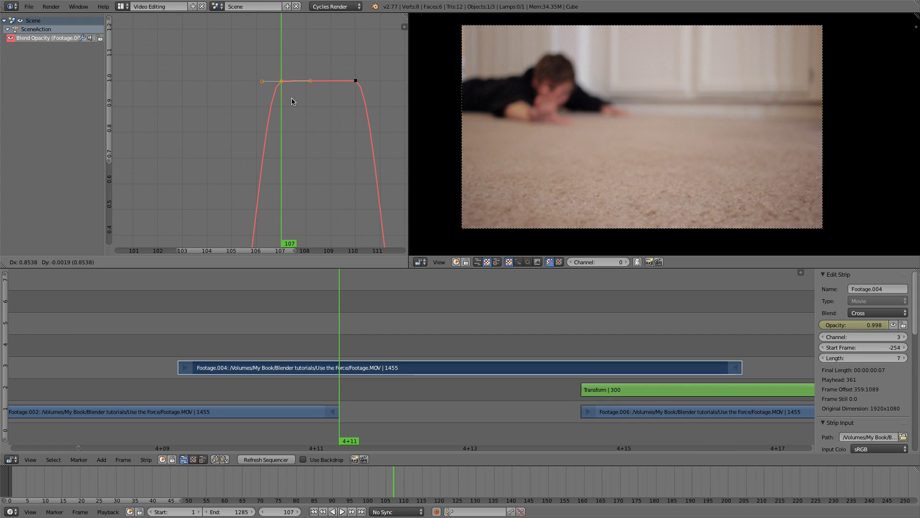
left_click(293, 102)
Step: Raise the frame 107 opacity keyframe on the curve to a value of 1.000
scroll(398, 355, "down", 2)
key("g")
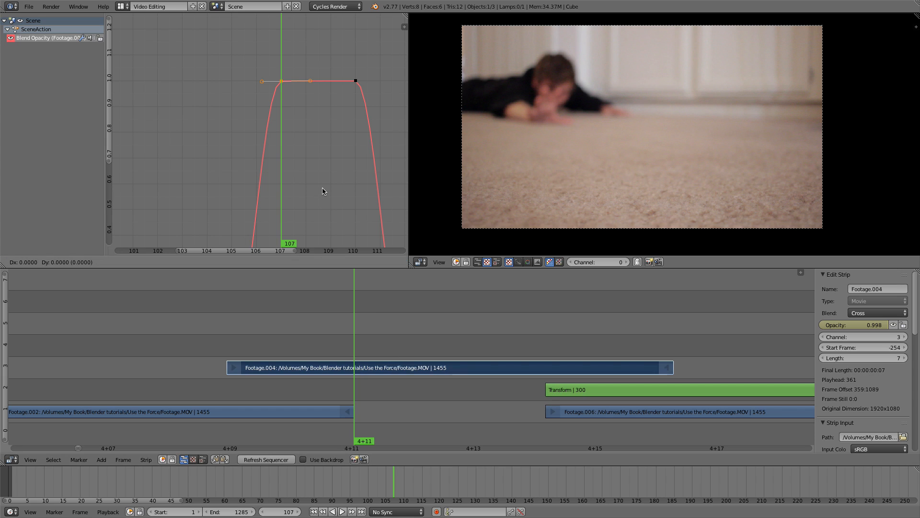
left_click(323, 190)
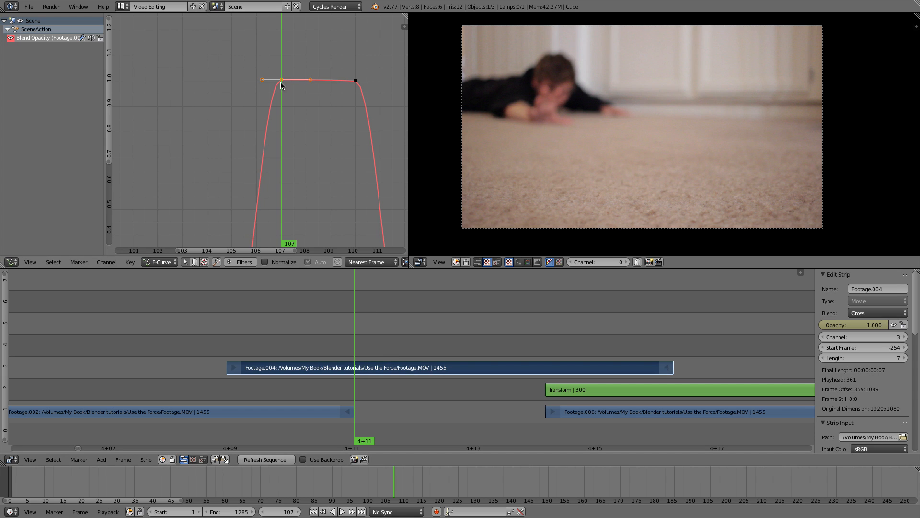
Step: Try moving the frame 107 opacity keyframe earlier and lower on the curve, and undo the move
scroll(290, 134, "down", 5)
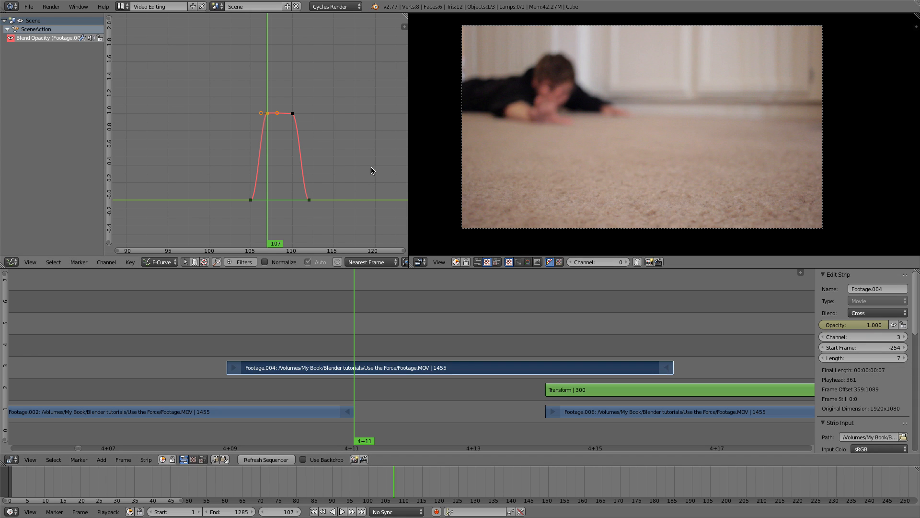
key("g")
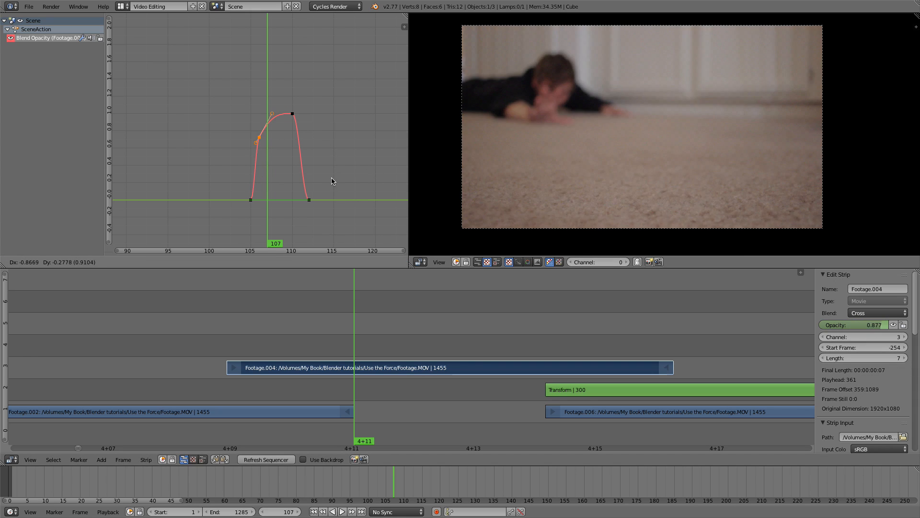
key("Escape")
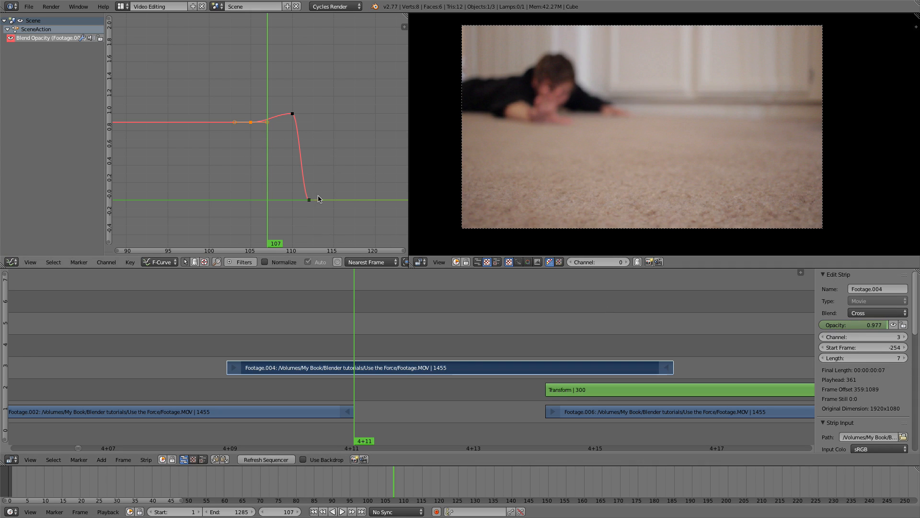
key("ctrl+z")
scroll(315, 186, "up", 14)
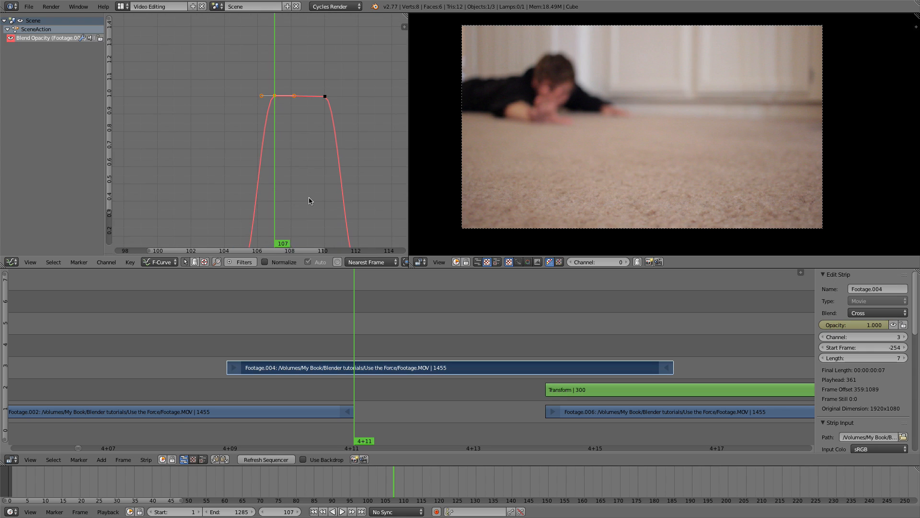
Step: Step back and forth between frames 104 and 109 to check the gradual fade-out of the lightsaber
left_click_drag(317, 279, 252, 284)
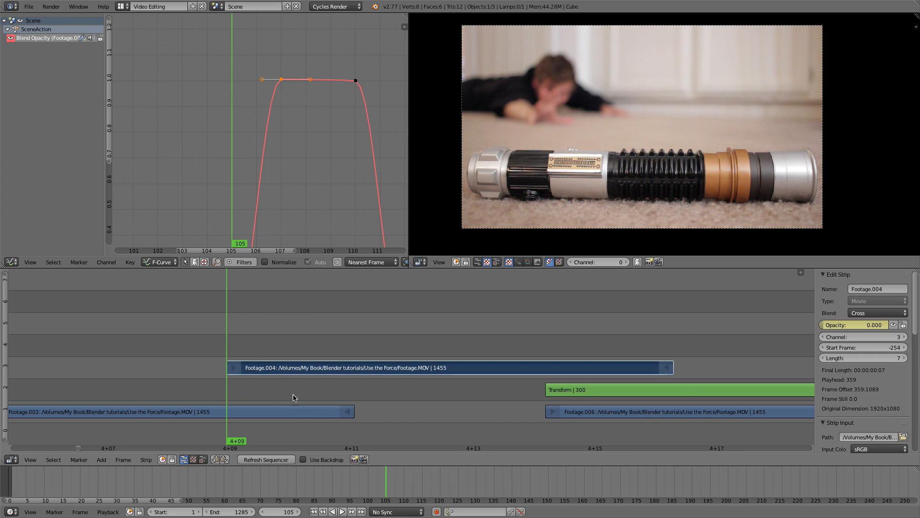
key("Right")
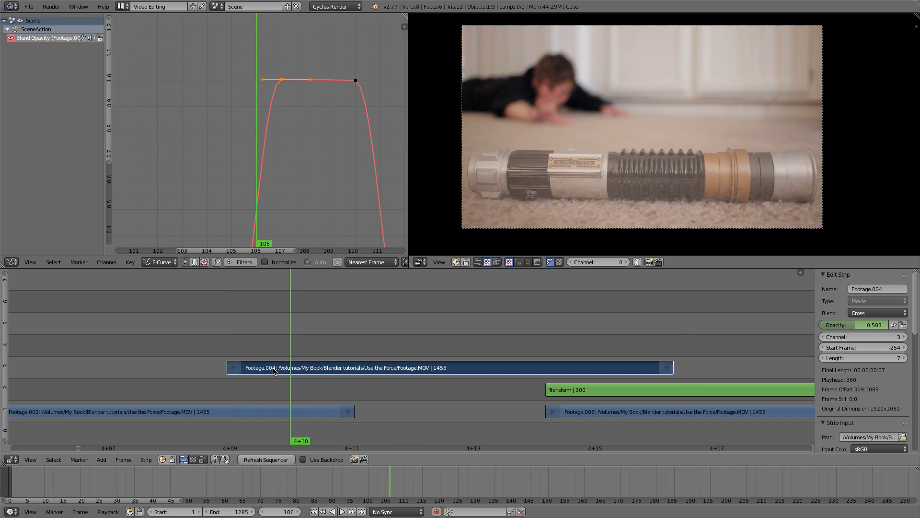
key("Right")
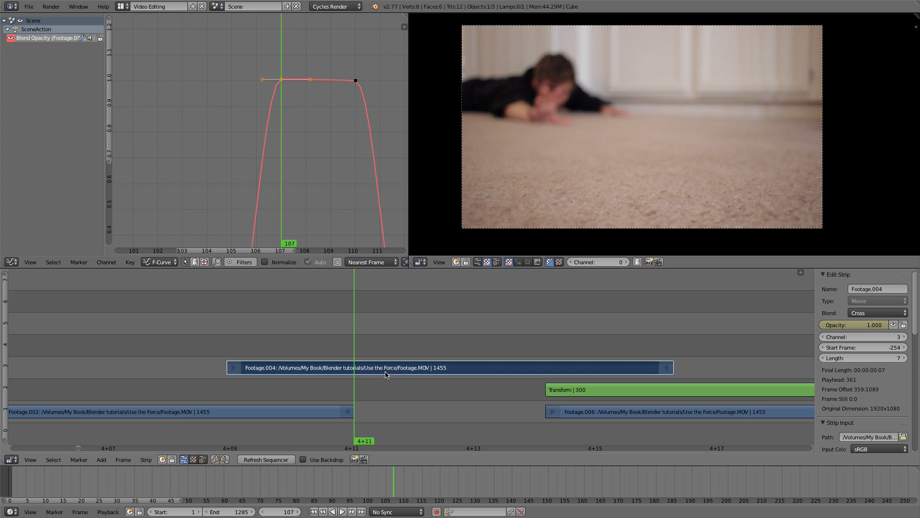
key("Left")
key("Left")
key("Left")
key("Right")
key("Right")
key("Right")
key("Right")
key("Right")
key("Left")
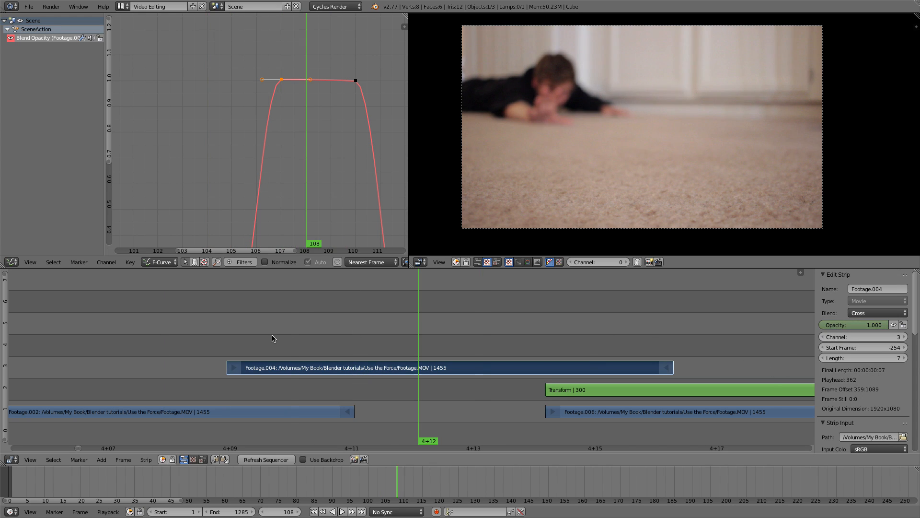
key("Left")
key("Left")
key("Left")
key("Left")
Step: Play the sequence from frame 104 through both fades, and return the playhead to frame 109
scroll(269, 353, "down", 2)
scroll(269, 353, "down", 5)
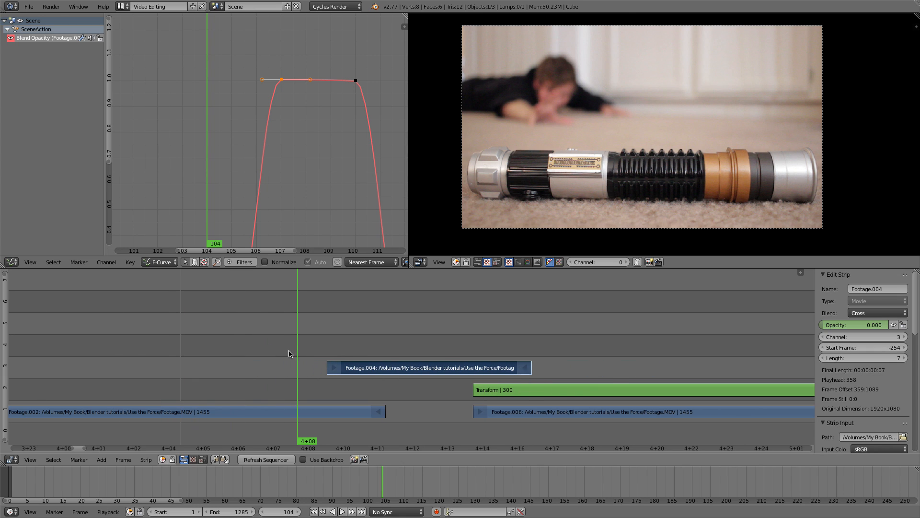
key("alt+a")
left_click(251, 329)
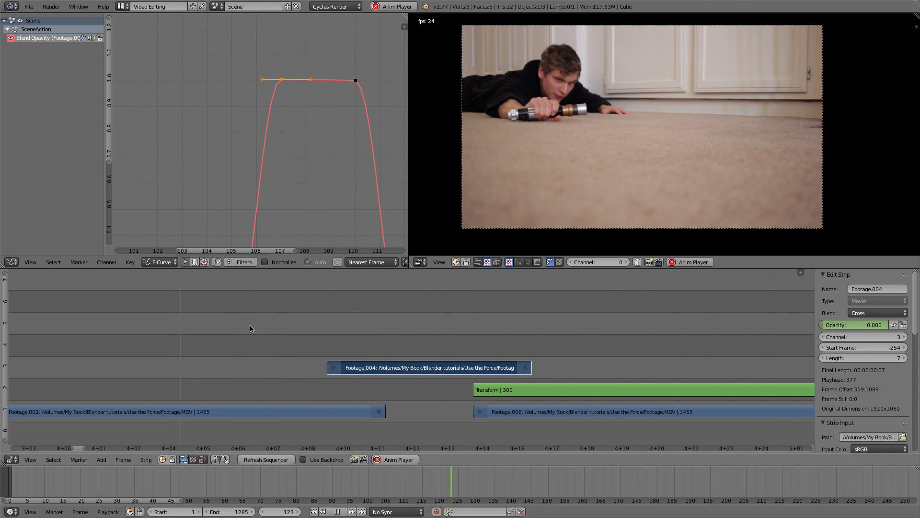
left_click_drag(402, 319, 454, 337)
scroll(404, 336, "up", 2)
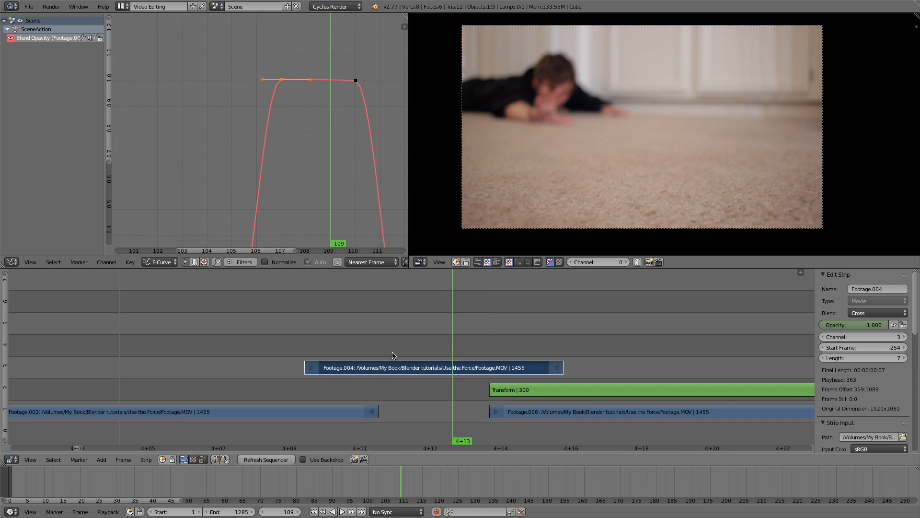
scroll(407, 358, "up", 1)
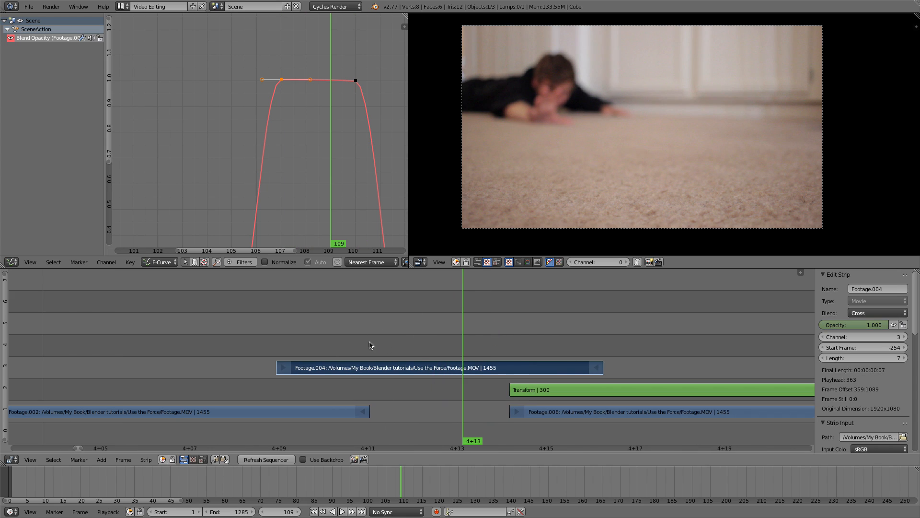
Step: Play the sequence from about frame 80 through the blended shots, and return the playhead to frame 79
scroll(293, 334, "down", 4)
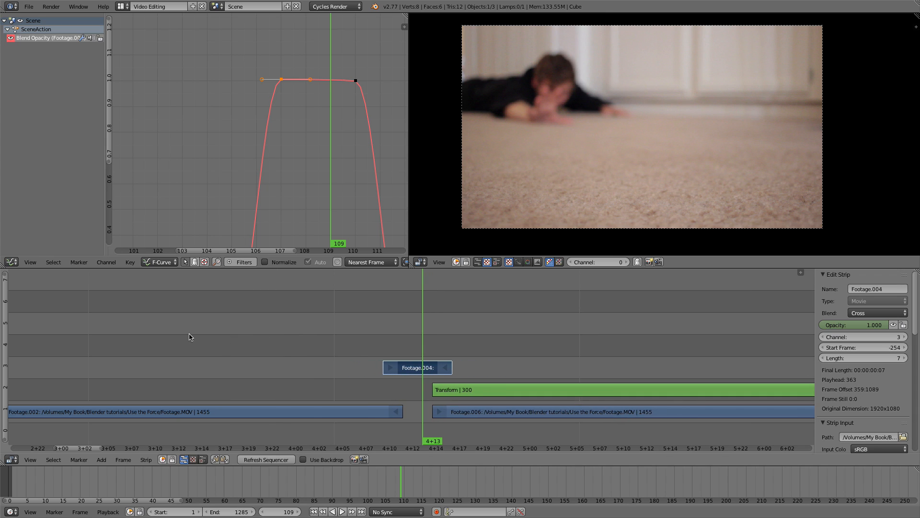
left_click(132, 334)
key("alt+a")
left_click_drag(133, 334, 128, 335)
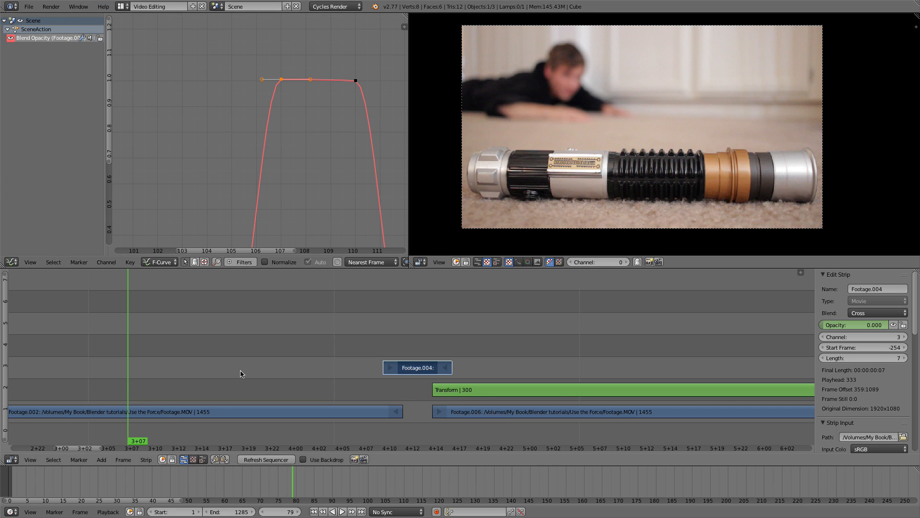
Step: Add LightsaberPlate.MOV from the Use the Force folder to the sequencer as a movie strip starting at frame 0
scroll(240, 371, "down", 7)
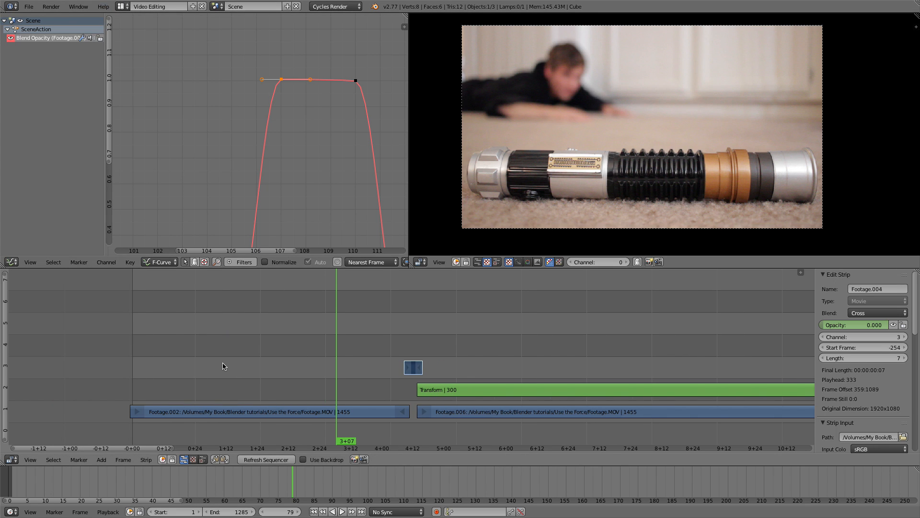
left_click_drag(225, 369, 130, 311)
key("shift+a")
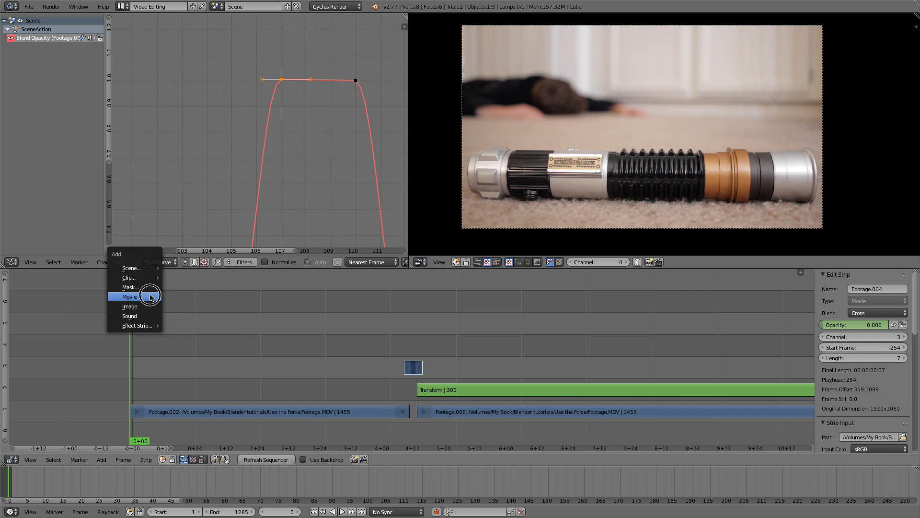
left_click(130, 296)
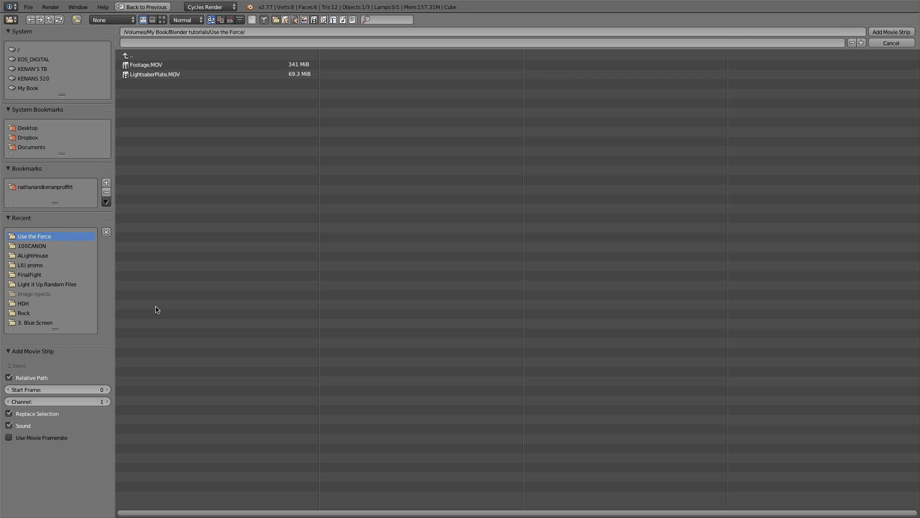
left_click(159, 75)
left_click(892, 32)
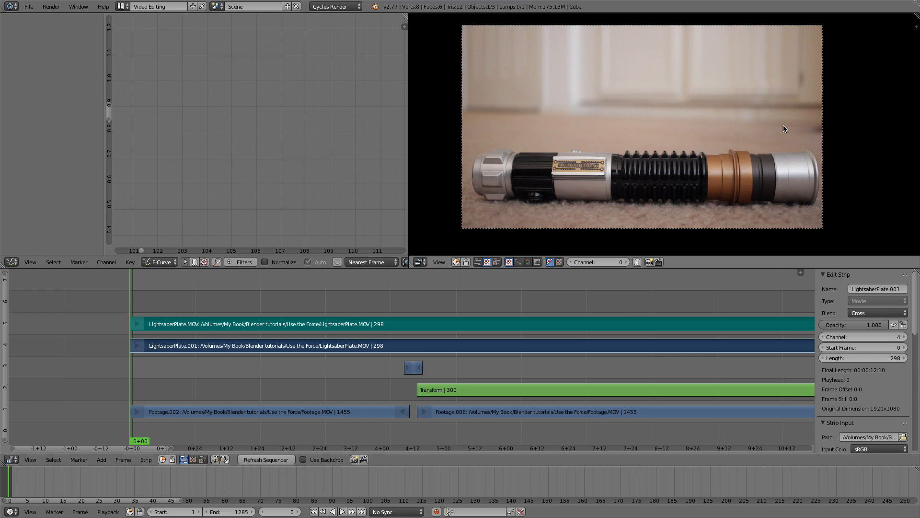
Step: Delete the LightsaberPlate sound strip on channel 5 and select the plate's movie strip on channel 4
right_click(315, 324)
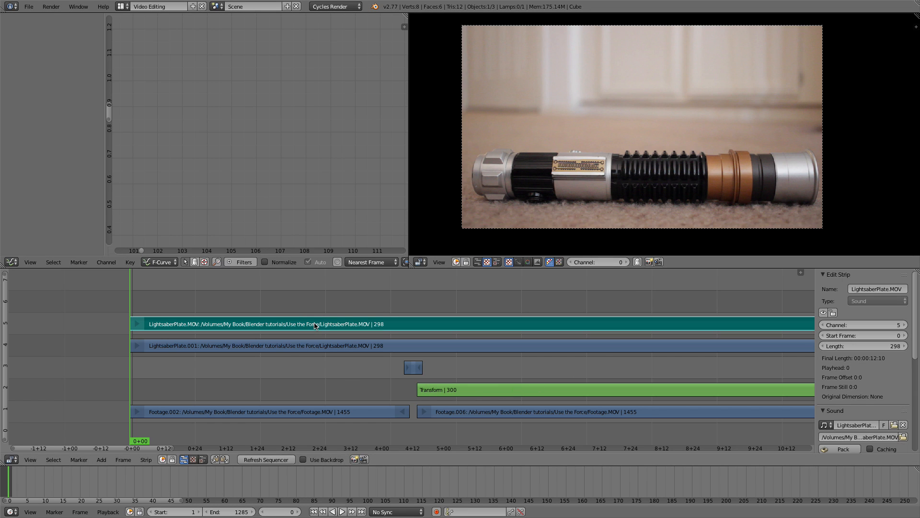
key("x")
left_click(315, 324)
right_click(305, 345)
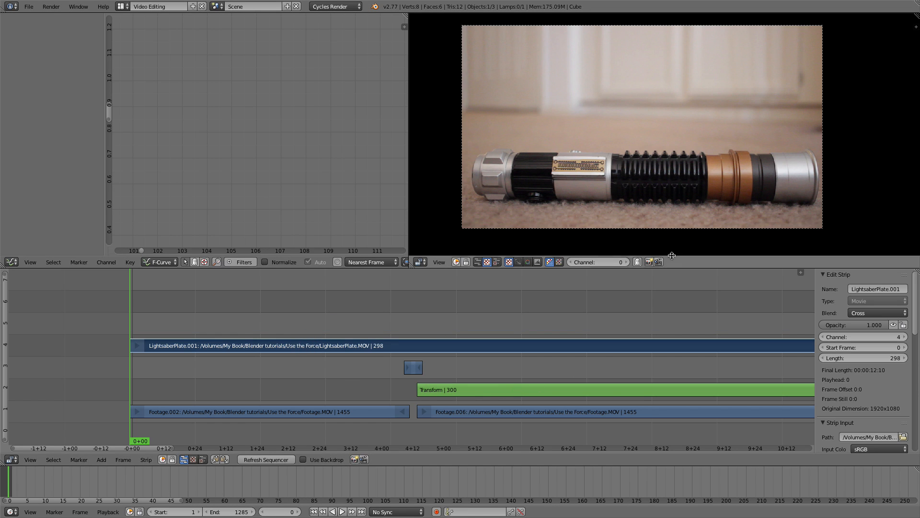
Step: Cut the LightsaberPlate movie strip at frame 80 and delete the part after the cut
scroll(334, 328, "down", 2)
scroll(334, 328, "down", 1)
left_click_drag(349, 323, 373, 331)
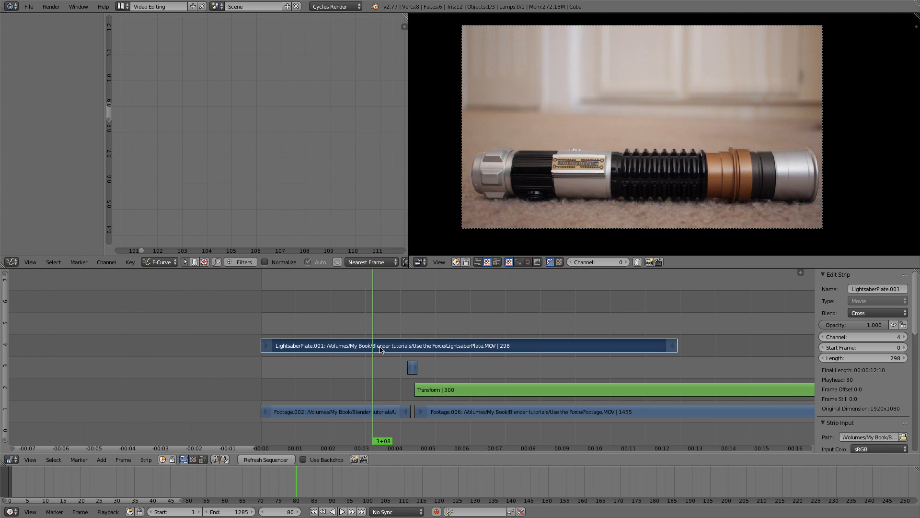
key("k")
right_click(418, 349)
key("x")
left_click(416, 348)
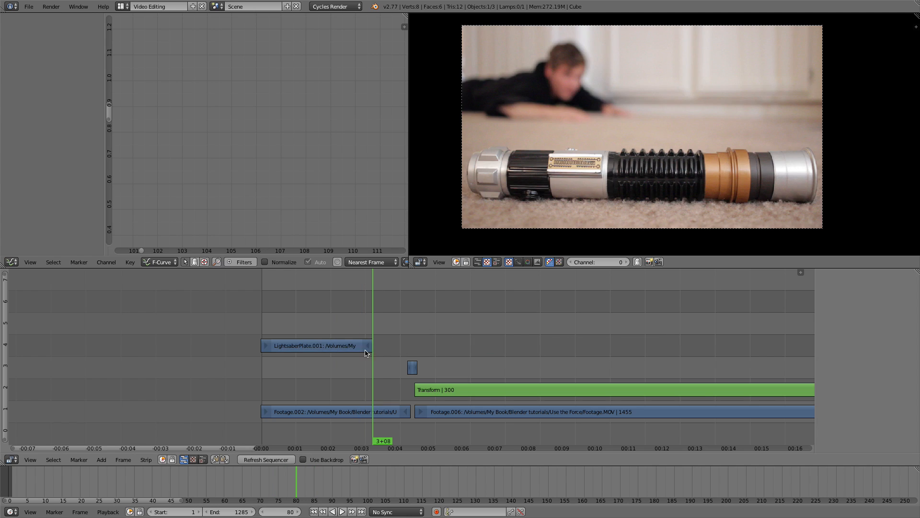
Step: Move the remaining LightsaberPlate strip along channel 4 to start at frame 72, spanning the short Footage.004 strip
right_click(365, 350)
key("n")
scroll(372, 354, "up", 6)
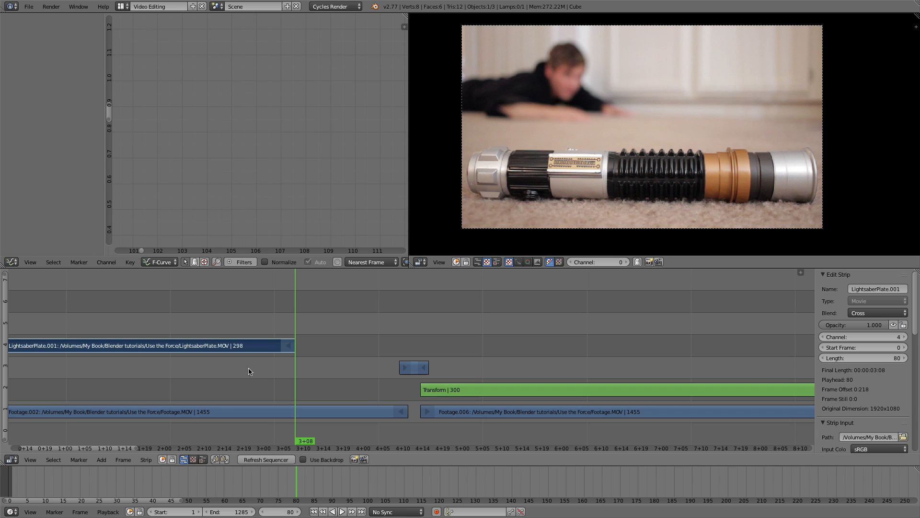
key("g")
left_click(588, 362)
scroll(481, 343, "up", 5)
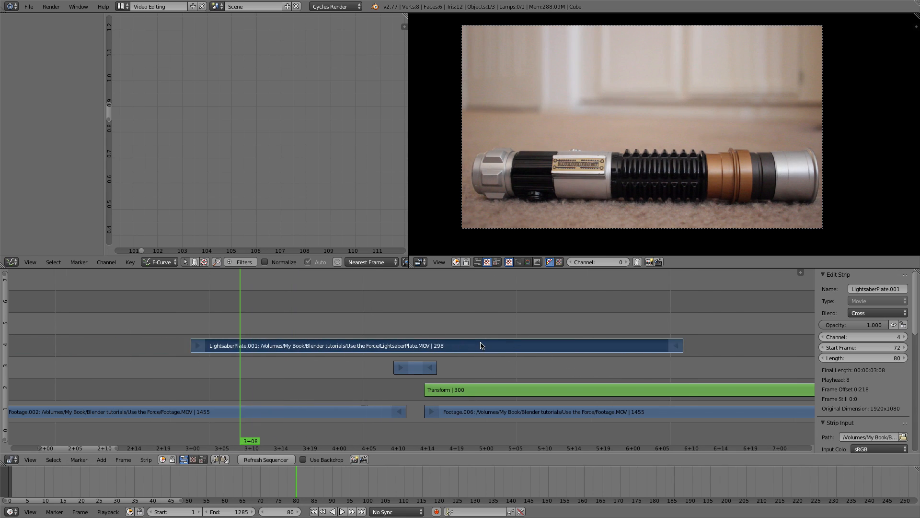
scroll(481, 345, "up", 2)
scroll(393, 353, "up", 2)
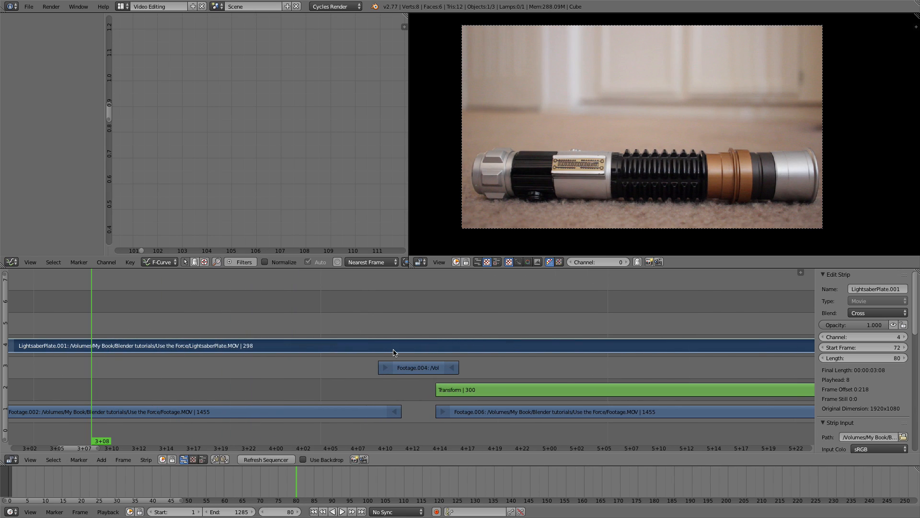
Step: Cut the LightsaberPlate strip at frame 105, where Footage.004 begins, and delete the pieces before it
key("k")
left_click(379, 332)
key("k")
right_click(359, 349)
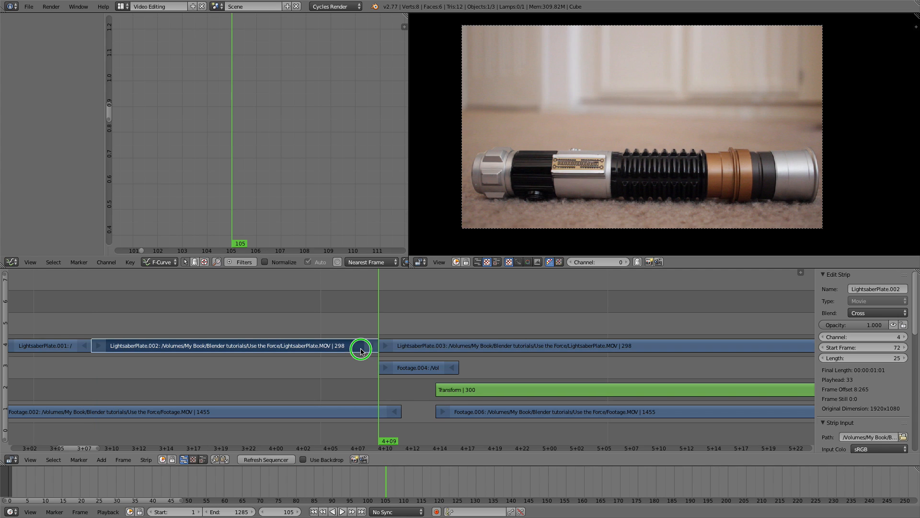
key("x")
left_click(363, 351)
key("x")
left_click(57, 347)
Step: Cut the LightsaberPlate strip at frame 112 and delete the part after it, then place the playhead at frame 107
left_click_drag(448, 322, 458, 320)
right_click(469, 346)
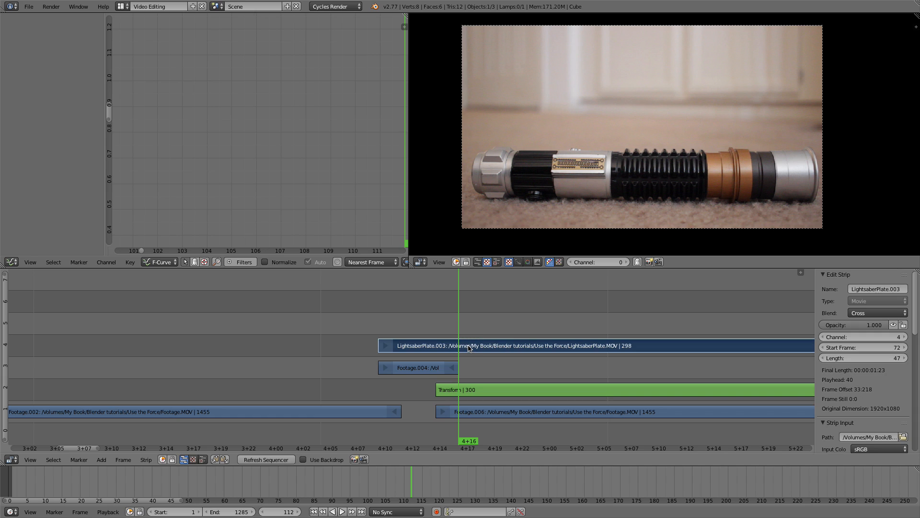
key("k")
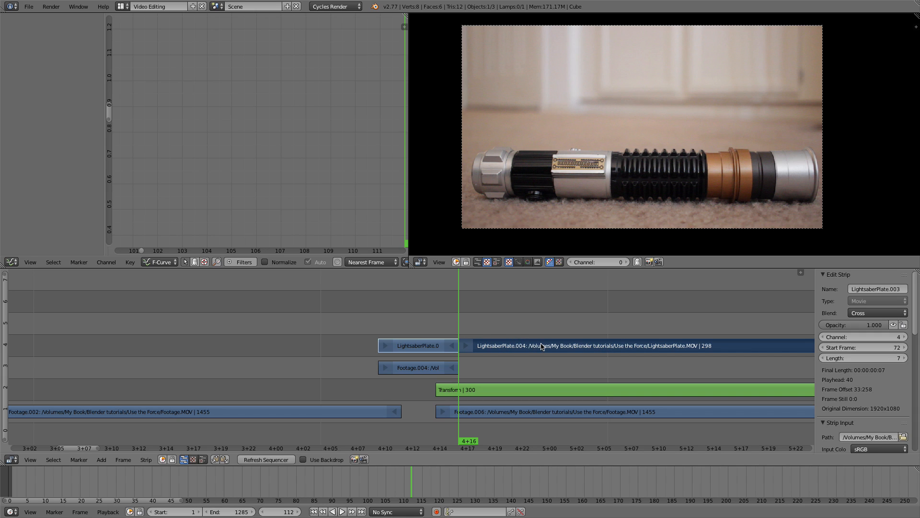
key("x")
left_click(520, 348)
scroll(494, 367, "up", 9)
right_click(422, 339)
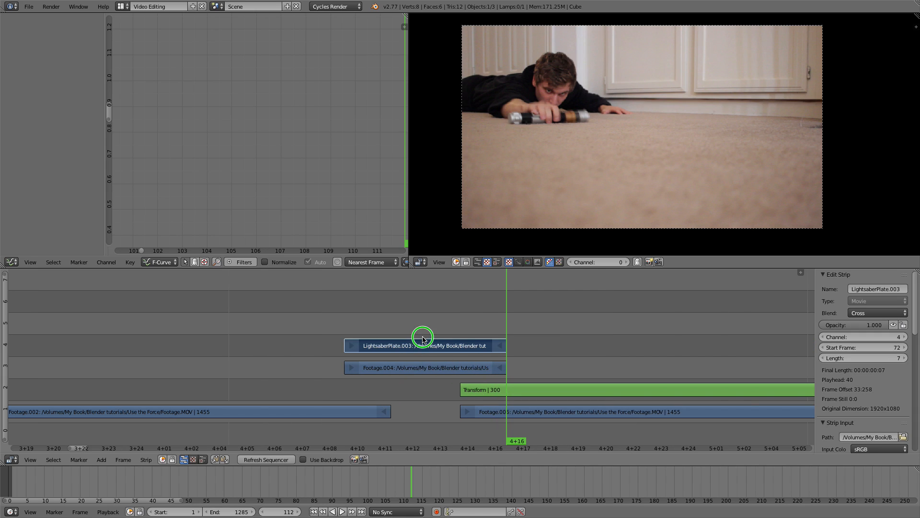
left_click_drag(427, 318, 391, 318)
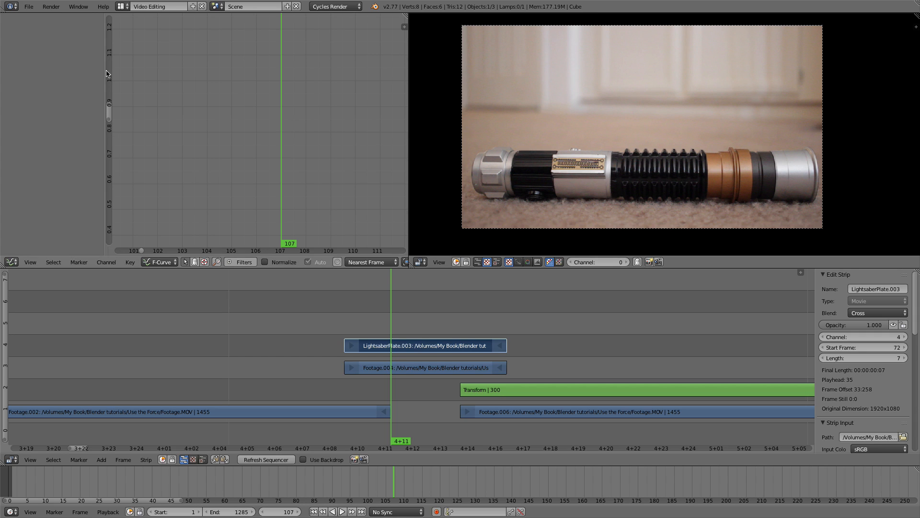
Step: Switch the screen layout from Video Editing to Motion Tracking
left_click(121, 7)
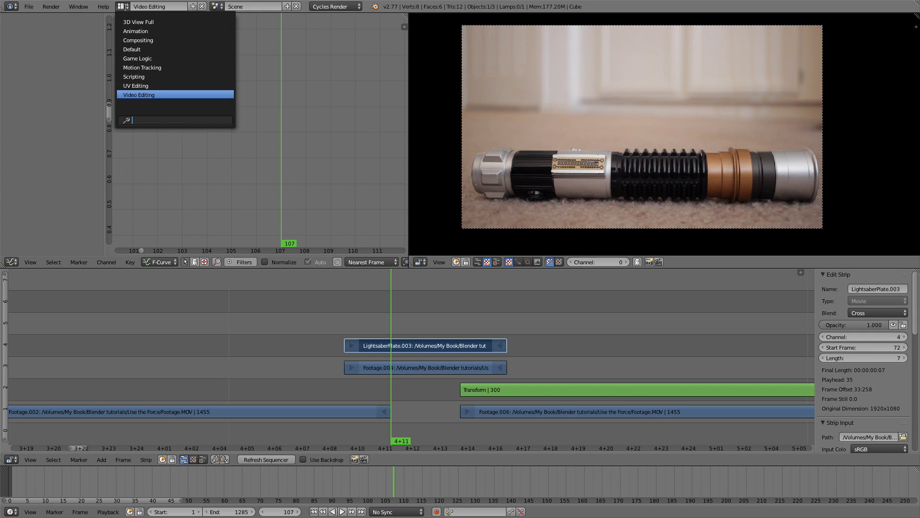
left_click(133, 69)
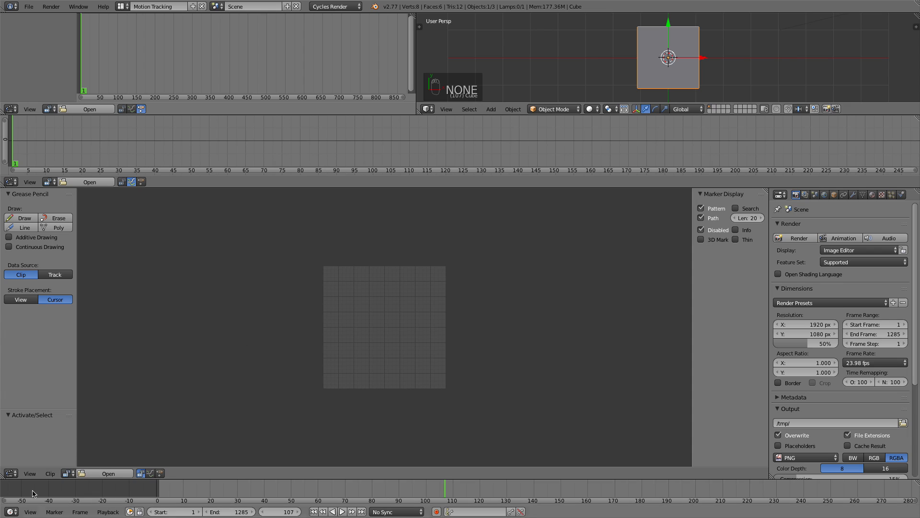
left_click(110, 474)
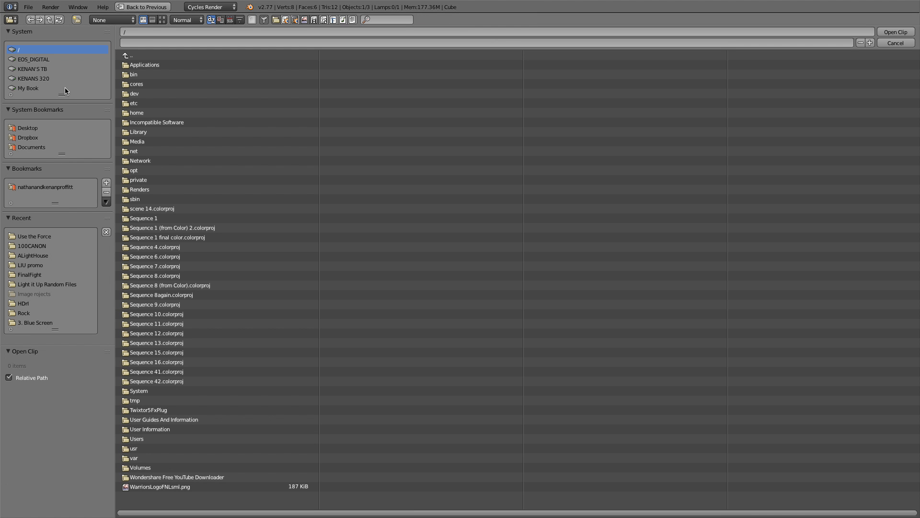
left_click(909, 46)
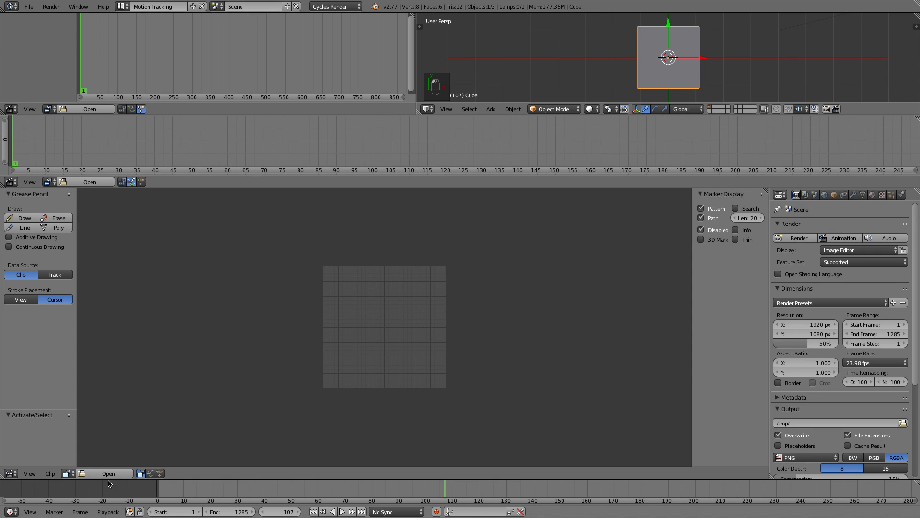
left_click(67, 473)
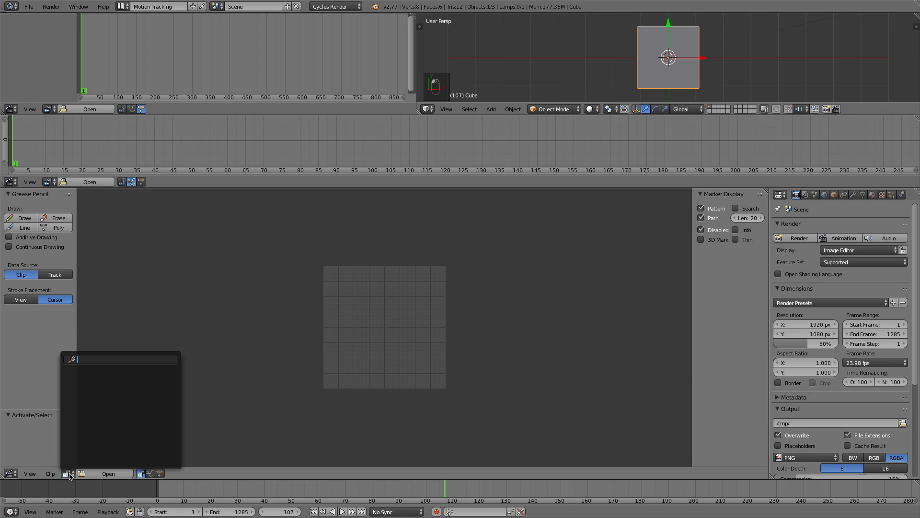
left_click(286, 314)
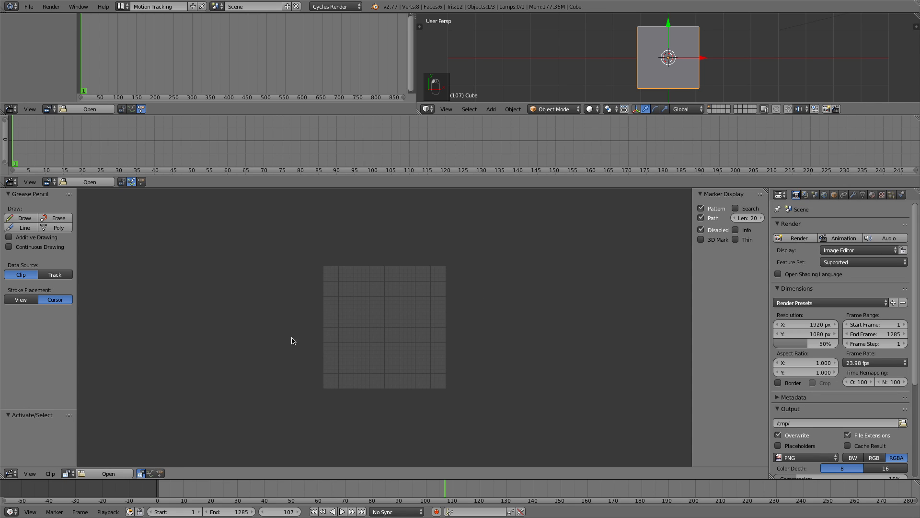
Step: Set the grease pencil data source to Track with stroke placement View, and change the graph view above to the clip view
left_click(55, 274)
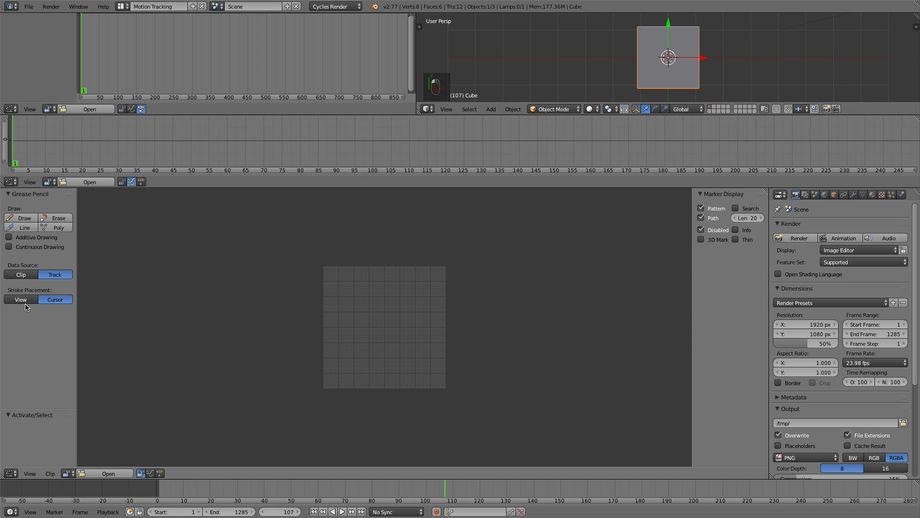
left_click(66, 473)
left_click(14, 415)
left_click(21, 299)
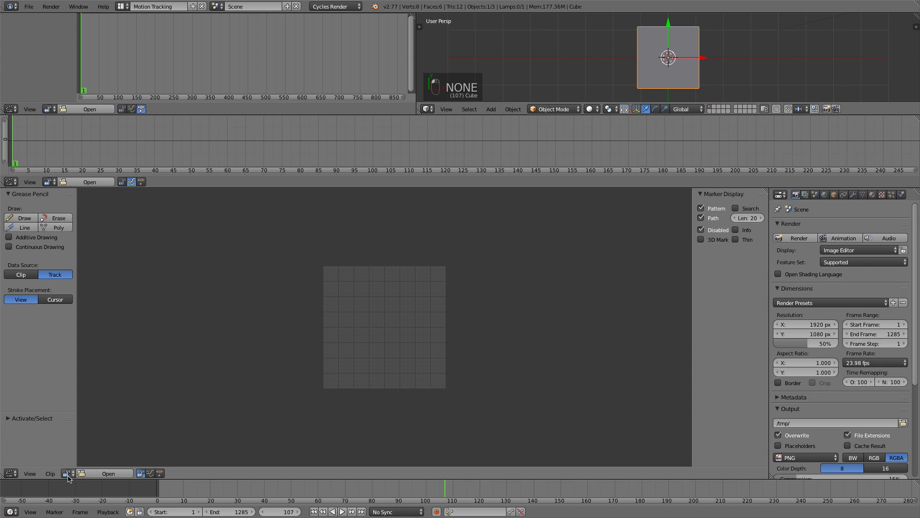
left_click(50, 182)
left_click(122, 182)
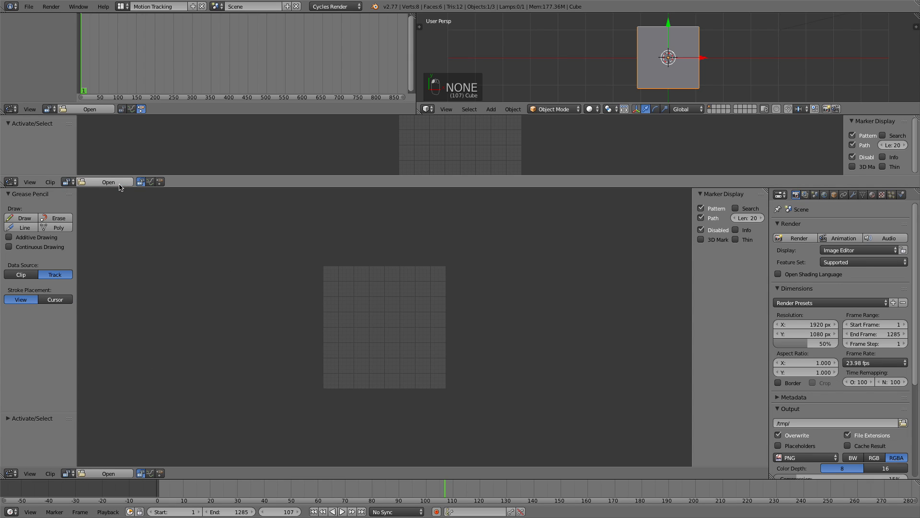
Step: Open LightsaberPlate.MOV from My Book/Blender tutorials/Use the Force as the movie clip in the main clip editor
left_click(96, 473)
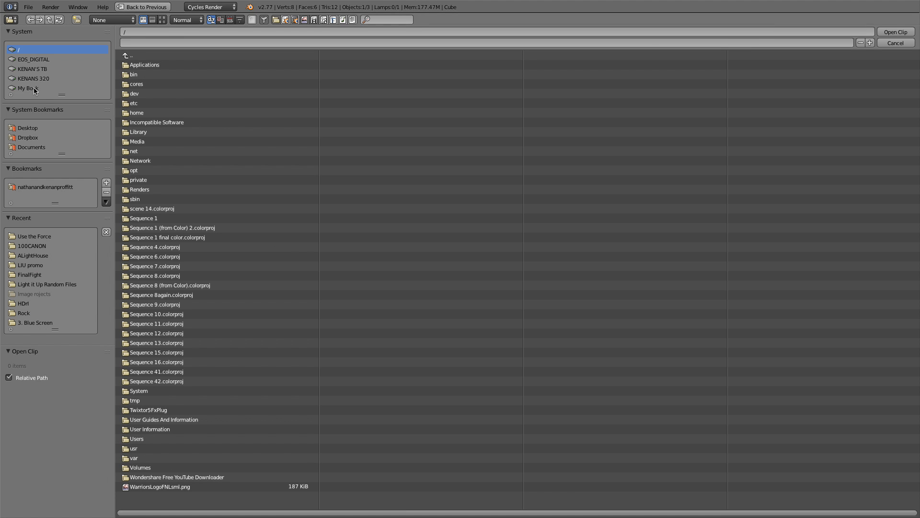
left_click(34, 88)
left_click(156, 65)
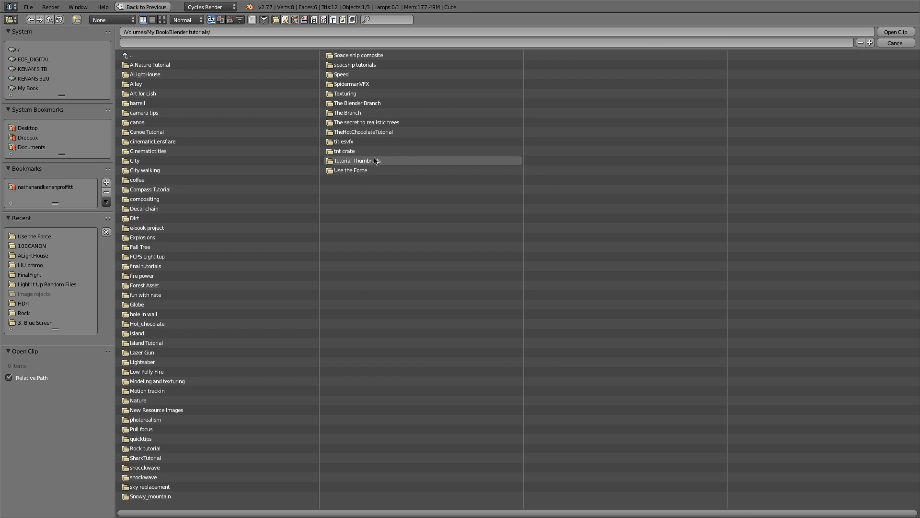
left_click(350, 170)
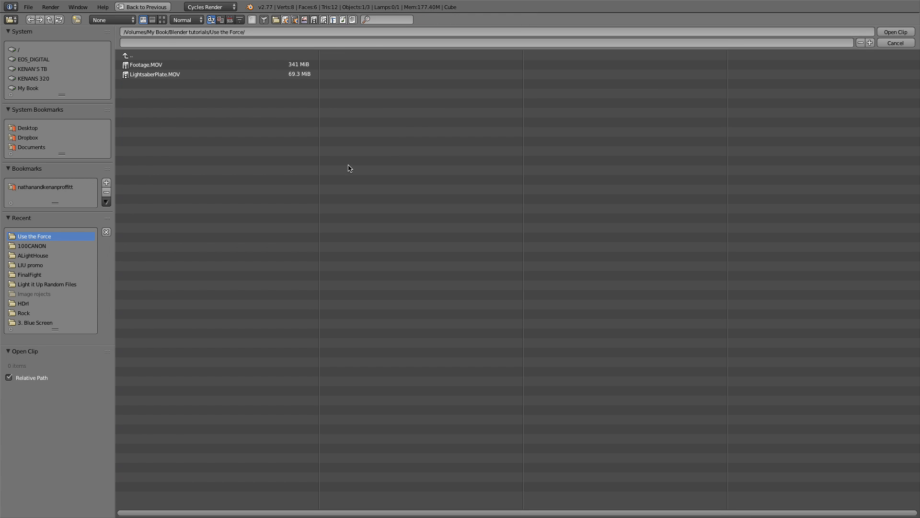
left_click(158, 75)
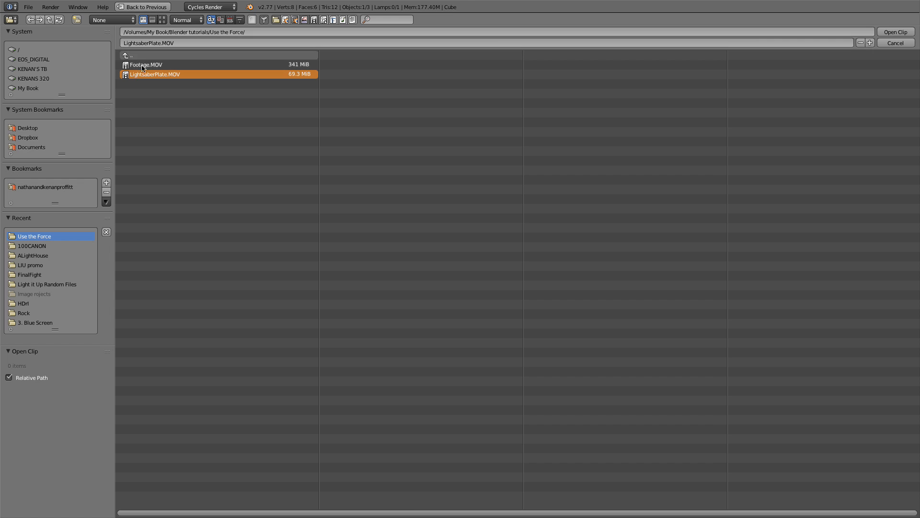
left_click(895, 31)
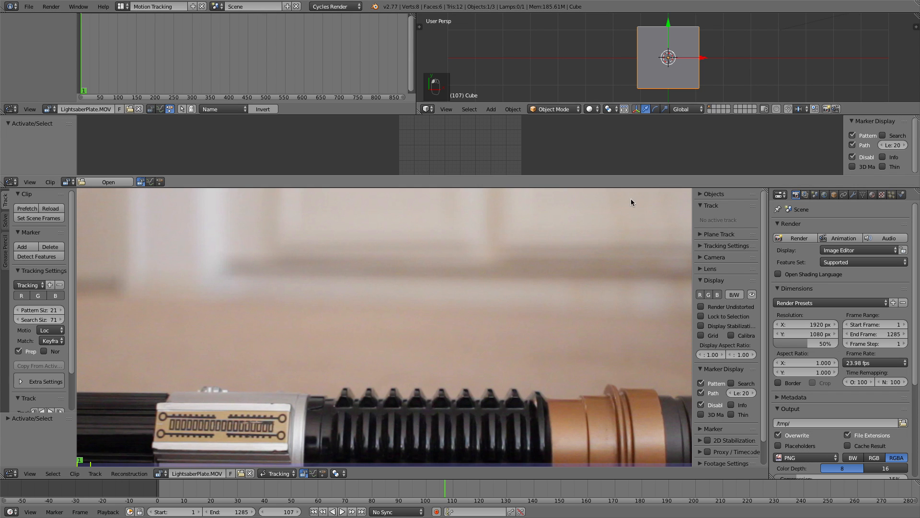
Step: Hide the clip properties, switch the clip editor to Mask mode and create a new mask named Lightsaber
scroll(431, 318, "up", 3)
middle_click_drag(430, 318, 456, 259)
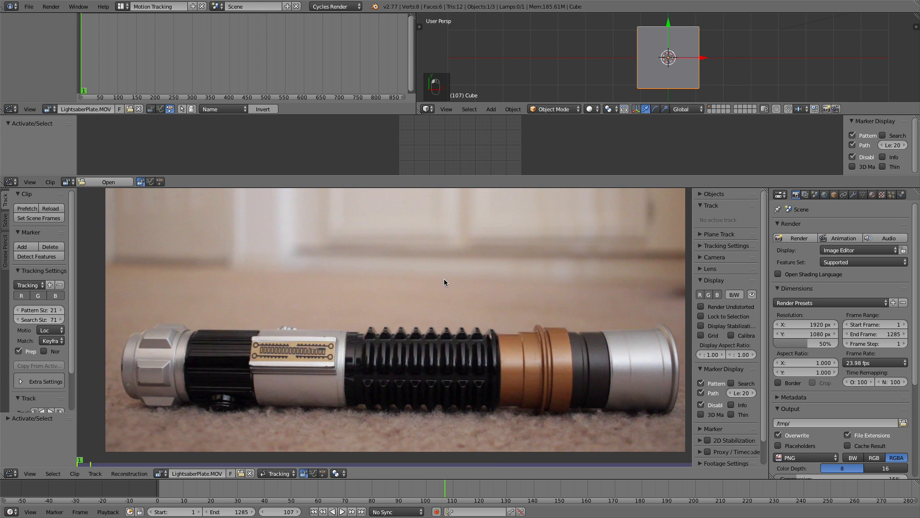
key("n")
scroll(429, 296, "up", 1)
scroll(427, 294, "down", 1)
middle_click_drag(425, 293, 415, 282)
left_click(277, 473)
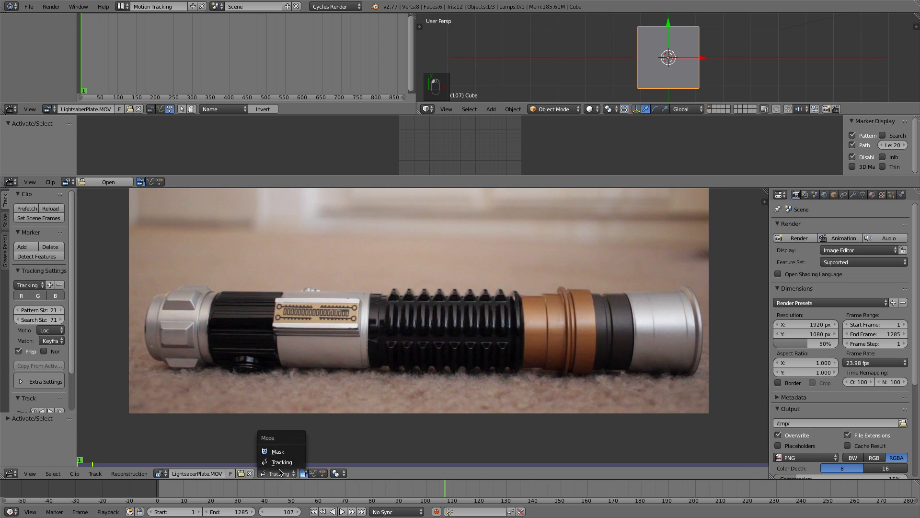
left_click(277, 448)
left_click(286, 474)
left_click(287, 473)
type("Lightsaber")
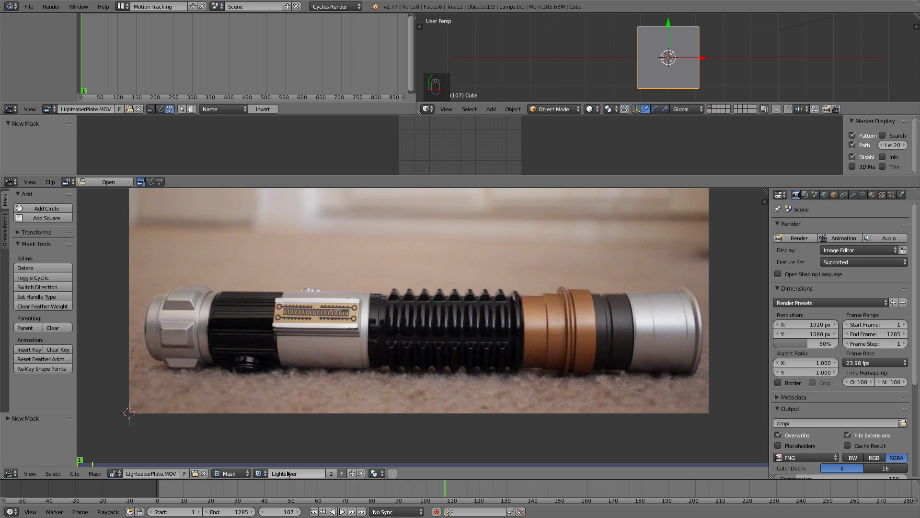
Step: Start a mask spline on the lightsaber's upper edge and outline the small knob above the gold plate
key("Return")
scroll(292, 314, "up", 1)
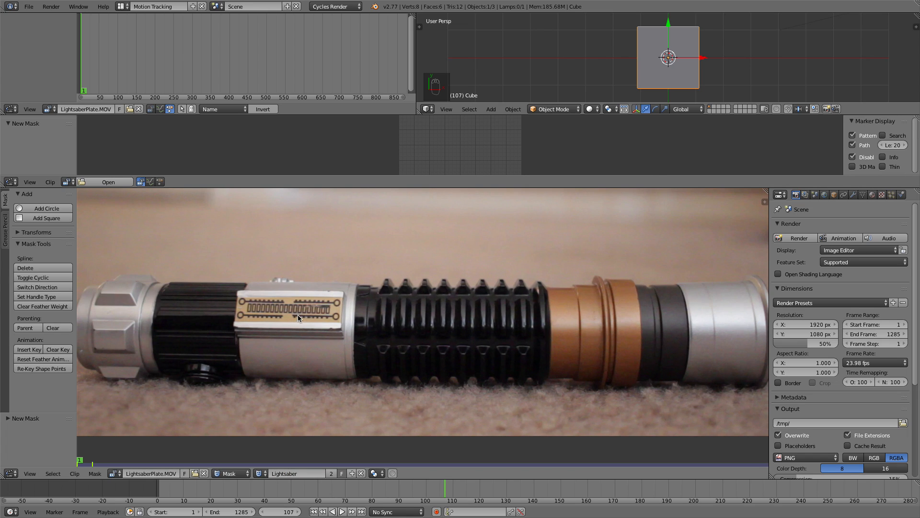
scroll(283, 307, "up", 1)
scroll(297, 268, "up", 1)
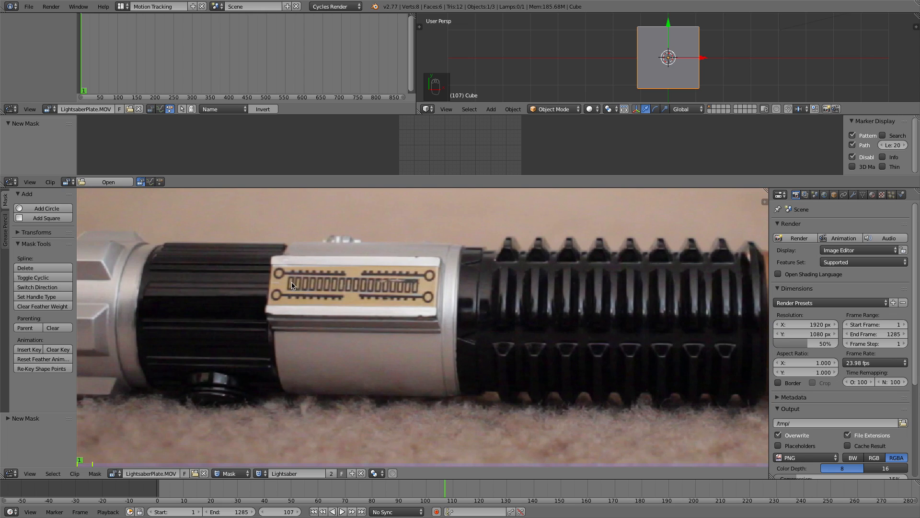
left_click(304, 242, "ctrl")
left_click(328, 236, "ctrl")
scroll(329, 223, "up", 2)
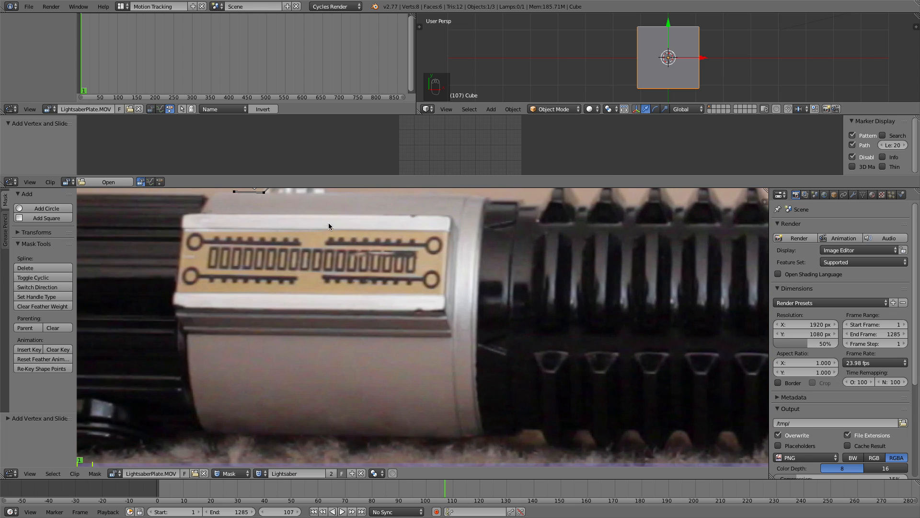
middle_click_drag(329, 226, 338, 292)
left_click(322, 252, "ctrl")
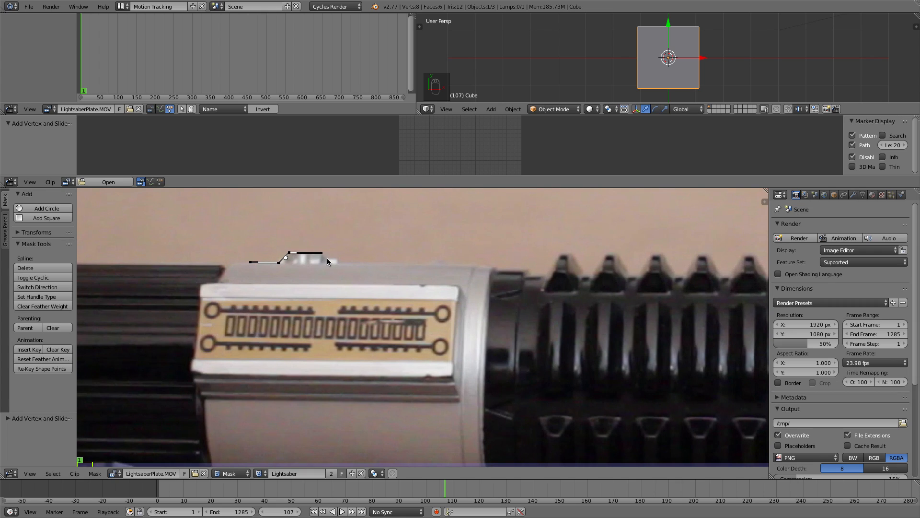
left_click(336, 263, "ctrl")
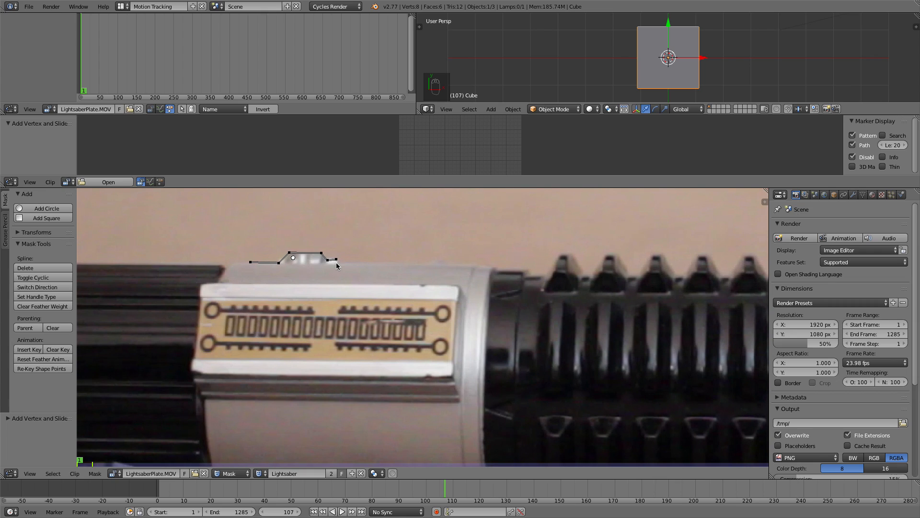
Step: Extend the mask spline along the silver section's upper edge to the collar of the black grip
left_click(442, 263, "ctrl")
left_click(495, 266, "ctrl")
left_click(528, 270, "ctrl")
left_click(526, 280, "ctrl")
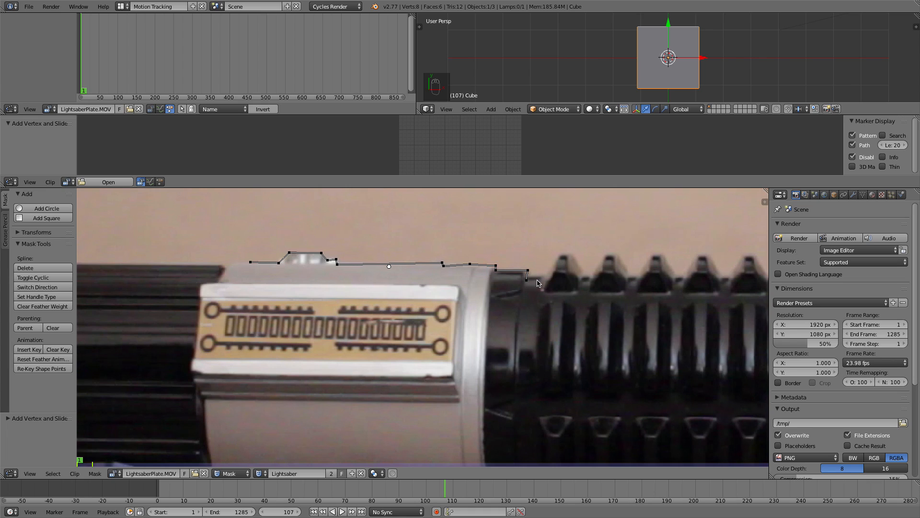
Step: Trace the mask around the first five ridges on the black grip's upper edge
left_click(545, 277, "ctrl")
left_click(558, 254, "ctrl")
left_click(576, 256, "ctrl")
left_click(583, 276, "ctrl")
left_click(590, 275, "ctrl")
left_click(605, 256, "ctrl")
left_click(625, 269, "ctrl")
left_click(627, 276, "ctrl")
left_click(638, 277, "ctrl")
left_click(655, 255, "ctrl")
left_click(664, 255, "ctrl")
left_click(678, 278, "ctrl")
left_click(683, 275, "ctrl")
left_click(695, 257, "ctrl")
left_click(720, 275, "ctrl")
left_click(729, 278, "ctrl")
left_click(742, 256, "ctrl")
left_click(755, 259, "ctrl")
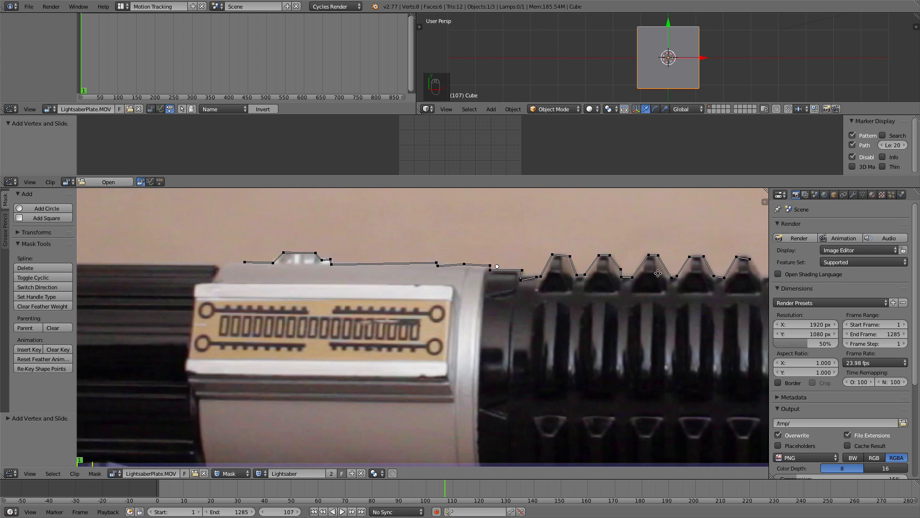
Step: Continue the mask over the sixth, seventh and eighth ridges on the black grip's upper edge
middle_click_drag(692, 274, 267, 283)
left_click(341, 285, "ctrl")
left_click(350, 287, "ctrl")
left_click(366, 265, "ctrl")
left_click(375, 266, "ctrl")
left_click(388, 287, "ctrl")
left_click(410, 266, "ctrl")
left_click(420, 269, "ctrl")
left_click(433, 288, "ctrl")
left_click(441, 288, "ctrl")
left_click(459, 266, "ctrl")
left_click(468, 266, "ctrl")
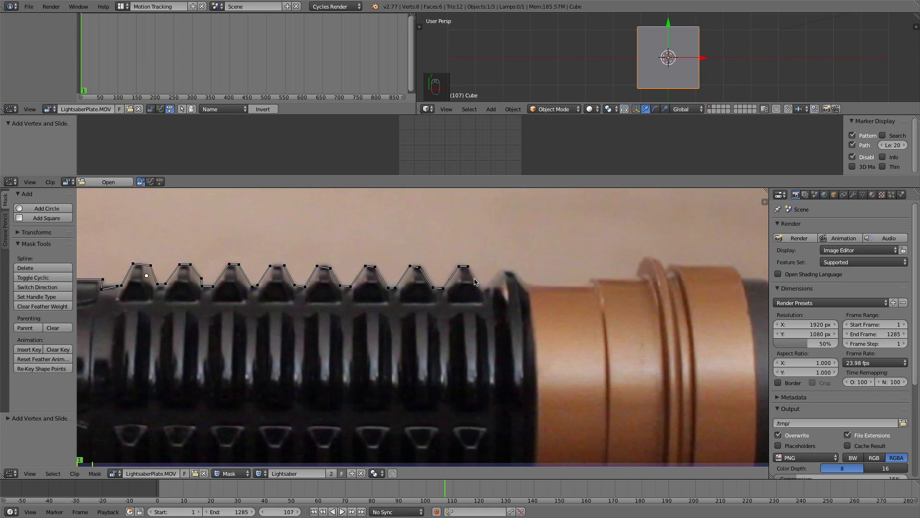
Step: Outline the rounded end flange of the black grip down to the start of the copper section
left_click(477, 292, "ctrl")
left_click(499, 274, "ctrl")
left_click(505, 269, "ctrl")
left_click(512, 271, "ctrl")
left_click(526, 281, "ctrl")
left_click(531, 291, "ctrl")
Step: Trace the mask along the copper section's upper edge, including its raised ring
left_click(590, 285, "ctrl")
left_click(639, 275, "ctrl")
left_click(647, 257, "ctrl")
left_click(658, 263, "ctrl")
left_click(667, 270, "ctrl")
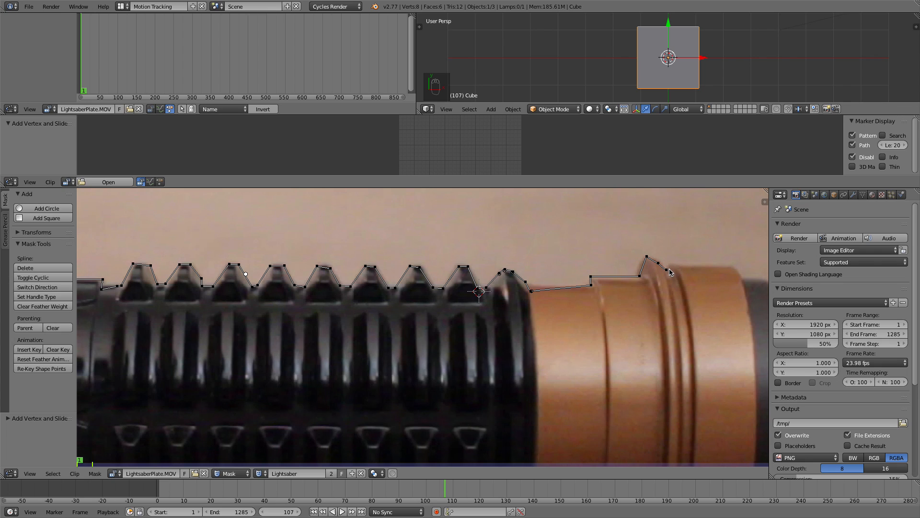
left_click(669, 264, "ctrl")
left_click(734, 267, "ctrl")
Step: Trace the mask along the dark band's upper edge to the silver end piece
middle_click_drag(722, 274, 359, 275)
left_click(403, 281, "ctrl")
left_click(408, 286, "ctrl")
left_click(413, 281, "ctrl")
left_click(420, 286, "ctrl")
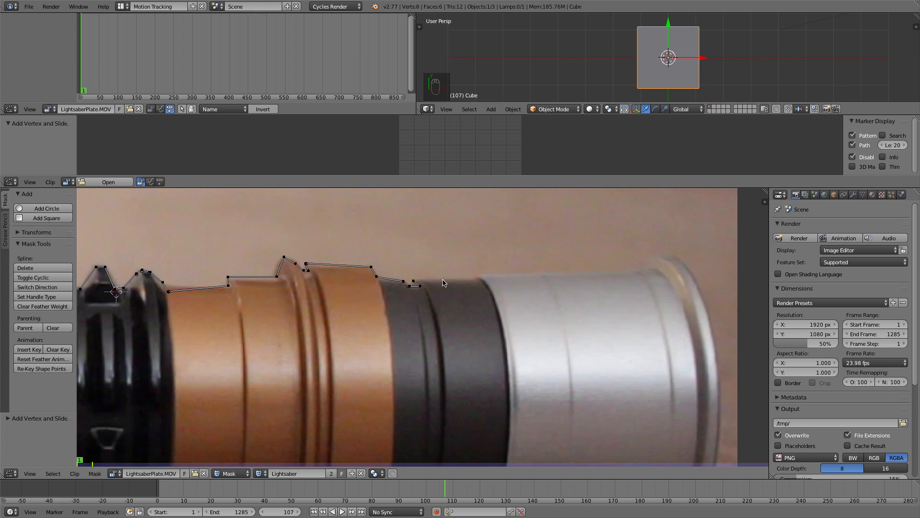
left_click(477, 279, "ctrl")
Step: Trace the silver end piece's upper edge and start around its raised rim, adjusting the rim point to fit
left_click(607, 273, "ctrl")
left_click(649, 256, "ctrl")
middle_click_drag(686, 266, 504, 232)
left_click_drag(501, 216, 494, 216)
left_click(505, 223)
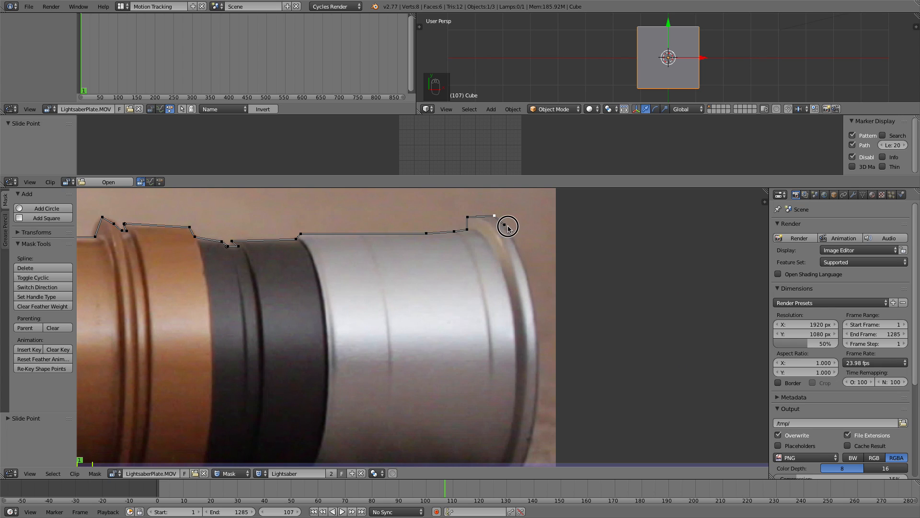
left_click(523, 256, "ctrl")
Step: Follow the silver end piece's curved outer rim with mask points down to its lower corner
middle_click_drag(530, 282, 469, 259)
left_click(469, 269, "ctrl")
left_click(475, 319, "ctrl")
middle_click_drag(501, 364, 482, 299)
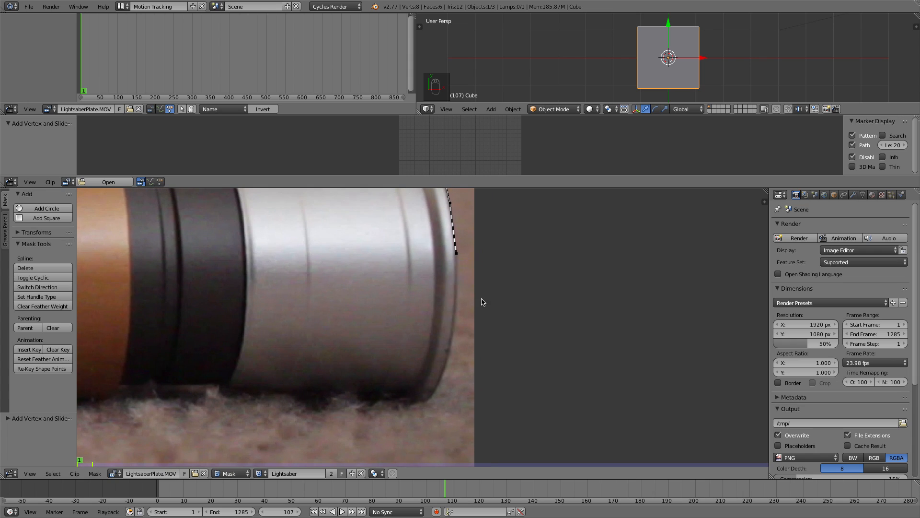
left_click(455, 311, "ctrl")
left_click(451, 355, "ctrl")
left_click(439, 383, "ctrl")
left_click(427, 400, "ctrl")
Step: Trace the mask back along the silver end piece's lower edge to the dark band
left_click(413, 402, "ctrl")
left_click(411, 397, "ctrl")
left_click(391, 394, "ctrl")
left_click(222, 386, "ctrl")
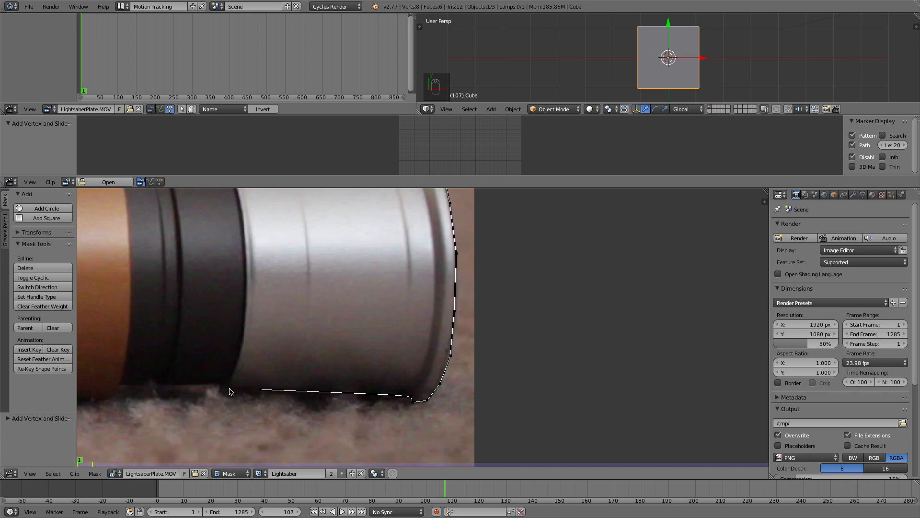
left_click(164, 387, "ctrl")
Step: Trace the dark band's lower edge with finer mask points up to the copper section
middle_click_drag(204, 334, 324, 304)
scroll(325, 303, "up", 3)
middle_click_drag(162, 313, 409, 309)
left_click(362, 360, "ctrl")
left_click(338, 368, "ctrl")
left_click(295, 367, "ctrl")
Step: Outline the underside of the copper section's wide flange up to the raised ring
left_click(281, 391, "ctrl")
left_click(177, 397, "ctrl")
left_click(166, 388, "ctrl")
left_click(156, 388, "ctrl")
left_click(142, 380, "ctrl")
left_click(142, 390, "ctrl")
Step: Trace the mask around the bottom of the copper ring and along the copper section's remaining lower edge
middle_click_drag(176, 379, 430, 342)
left_click(383, 365, "ctrl")
left_click(365, 365, "ctrl")
left_click(345, 357, "ctrl")
left_click(347, 334, "ctrl")
left_click(320, 331, "ctrl")
left_click(245, 328, "ctrl")
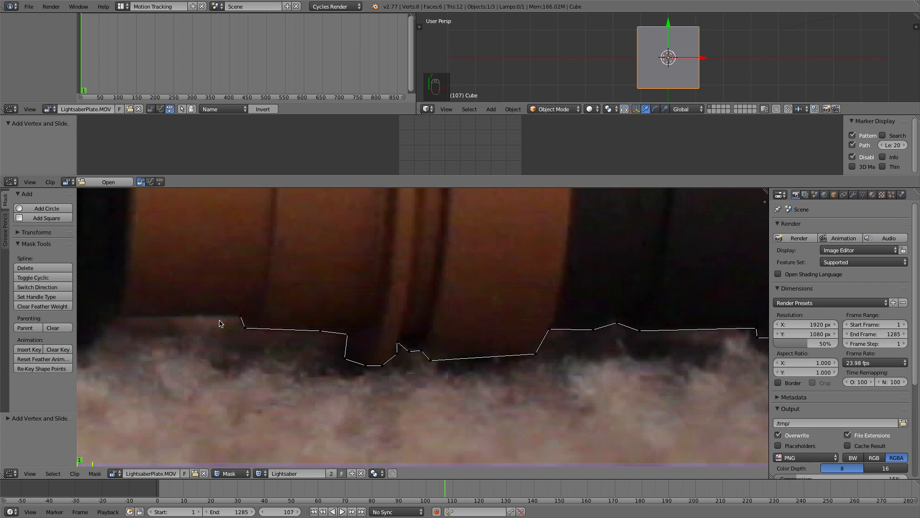
left_click(119, 317, "ctrl")
Step: Trace the black grip's lower edge from the copper section through the first gap and into the second
middle_click_drag(251, 315, 451, 315)
left_click(292, 339, "ctrl")
left_click(252, 339, "ctrl")
left_click(237, 314, "ctrl")
left_click(219, 314, "ctrl")
left_click(209, 335, "ctrl")
left_click(191, 346, "ctrl")
left_click(163, 345, "ctrl")
left_click(149, 322, "ctrl")
left_click(136, 311, "ctrl")
left_click(126, 311, "ctrl")
middle_click_drag(125, 312, 366, 302)
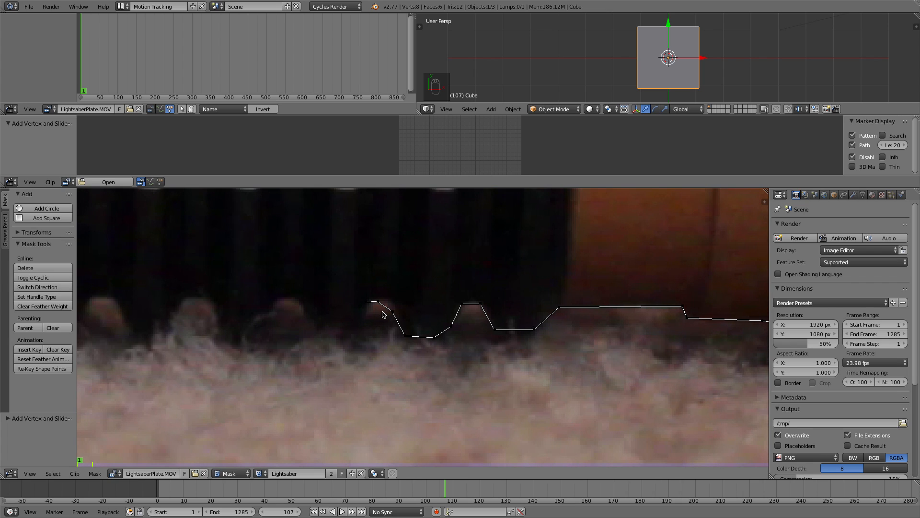
Step: Continue the mask along the black grip's lower edge around the third and fourth gaps between ridges
left_click(359, 330, "ctrl")
left_click(341, 334, "ctrl")
left_click(317, 325, "ctrl")
left_click(304, 314, "ctrl")
left_click(299, 301, "ctrl")
left_click(286, 299, "ctrl")
left_click(274, 302, "ctrl")
left_click(266, 326, "ctrl")
left_click(255, 343, "ctrl")
left_click(224, 342, "ctrl")
left_click_drag(215, 312, 209, 301, "ctrl")
left_click(183, 302, "ctrl")
left_click(172, 326, "ctrl")
Step: Trace the mask around the fifth gap between ridges on the black grip's lower edge
middle_click_drag(187, 287, 557, 296)
left_click(533, 343, "ctrl")
left_click(511, 343, "ctrl")
left_click(493, 331, "ctrl")
left_click(486, 311, "ctrl")
left_click(462, 306, "ctrl")
left_click(456, 315, "ctrl")
left_click(439, 340, "ctrl")
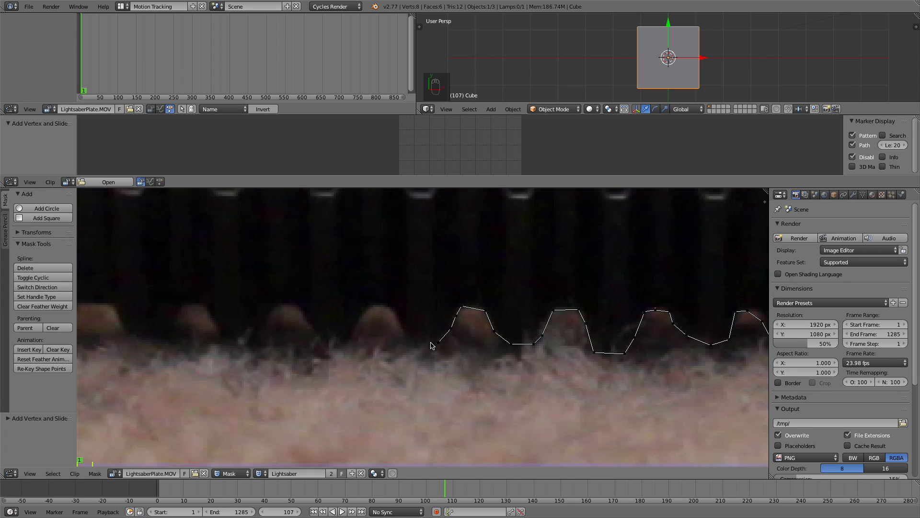
Step: Trace the mask around the sixth, seventh and eighth gaps on the black grip's lower edge
left_click(415, 343, "ctrl")
left_click(395, 317, "ctrl")
left_click(374, 306, "ctrl")
left_click(359, 316, "ctrl")
left_click(349, 342, "ctrl")
left_click(329, 343, "ctrl")
left_click(311, 325, "ctrl")
left_click(292, 303, "ctrl")
left_click(273, 309, "ctrl")
left_click(264, 334, "ctrl")
left_click(254, 339, "ctrl")
left_click(221, 340, "ctrl")
left_click(206, 311, "ctrl")
left_click(194, 306, "ctrl")
left_click(176, 312, "ctrl")
Step: Outline the last gap on the black grip's lower edge and carry the mask to the silver section
middle_click_drag(194, 325, 390, 308)
left_click(372, 315, "ctrl")
left_click(346, 319, "ctrl")
left_click(319, 311, "ctrl")
left_click(309, 284, "ctrl")
left_click(277, 285, "ctrl")
left_click(273, 294, "ctrl")
left_click(247, 298, "ctrl")
left_click(202, 297, "ctrl")
middle_click_drag(315, 300, 664, 352)
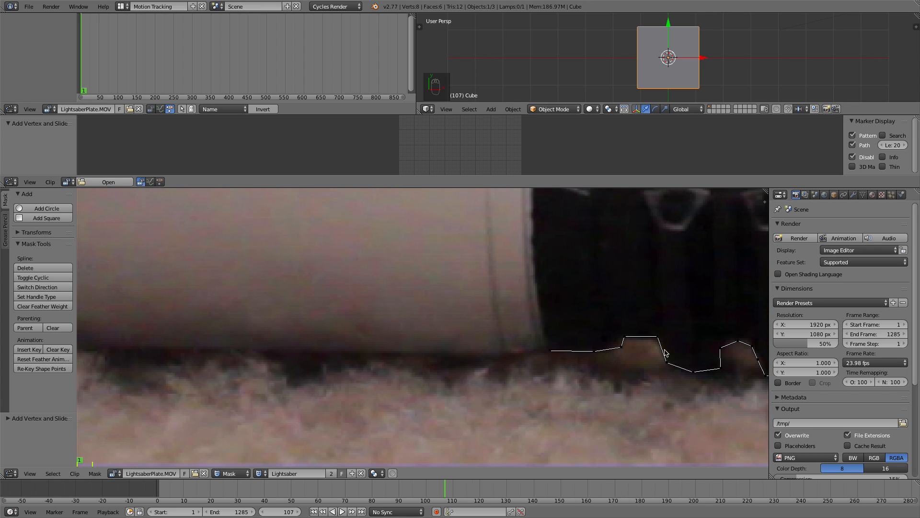
Step: Continue the mask along the silver middle section's lower edge to the black section beside it
left_click(539, 353, "ctrl")
left_click(503, 353, "ctrl")
left_click(291, 353, "ctrl")
middle_click_drag(252, 336, 649, 390)
left_click(540, 407, "ctrl")
left_click(416, 403, "ctrl")
left_click(391, 403, "ctrl")
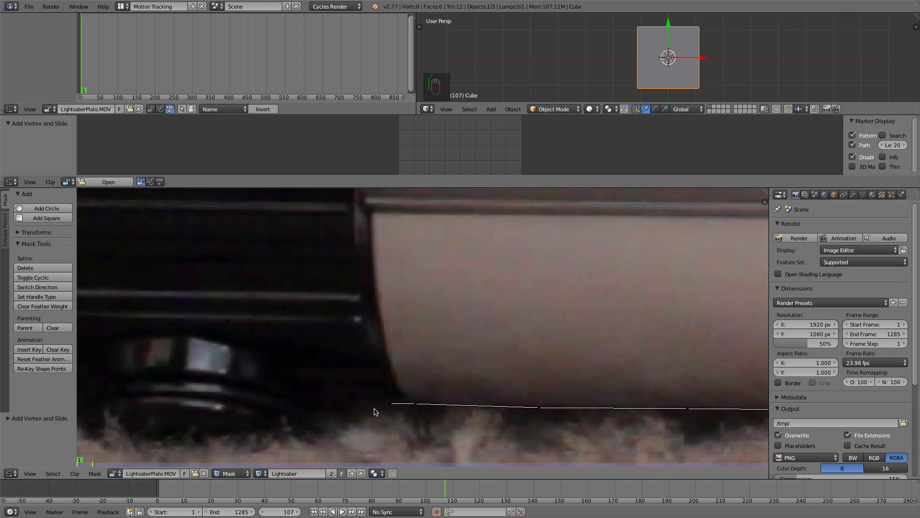
Step: Trace the mask around the underside of the round black knob on the hilt's lower edge
left_click(336, 413, "ctrl")
left_click(293, 421, "ctrl")
left_click(288, 430, "ctrl")
left_click(169, 439, "ctrl")
middle_click_drag(158, 439, 357, 400)
left_click(344, 404, "ctrl")
left_click(321, 392, "ctrl")
left_click(302, 354, "ctrl")
left_click(269, 360, "ctrl")
Step: Carry the mask from the black section's lower edge down onto the silver end cap, undoing the last misplaced point
middle_click_drag(237, 348, 421, 356)
left_click(403, 368, "ctrl")
left_click(386, 357, "ctrl")
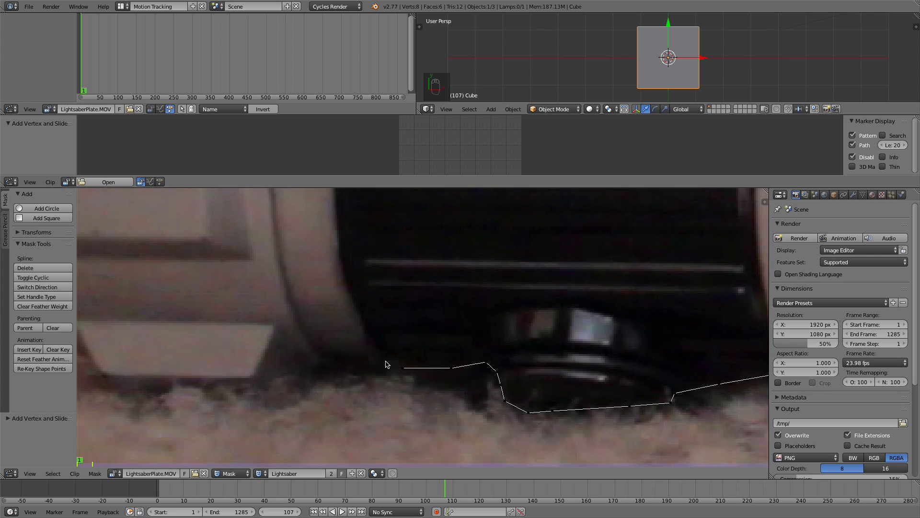
left_click(329, 365, "ctrl")
left_click(312, 385, "ctrl")
left_click(291, 403, "ctrl")
key("super+z")
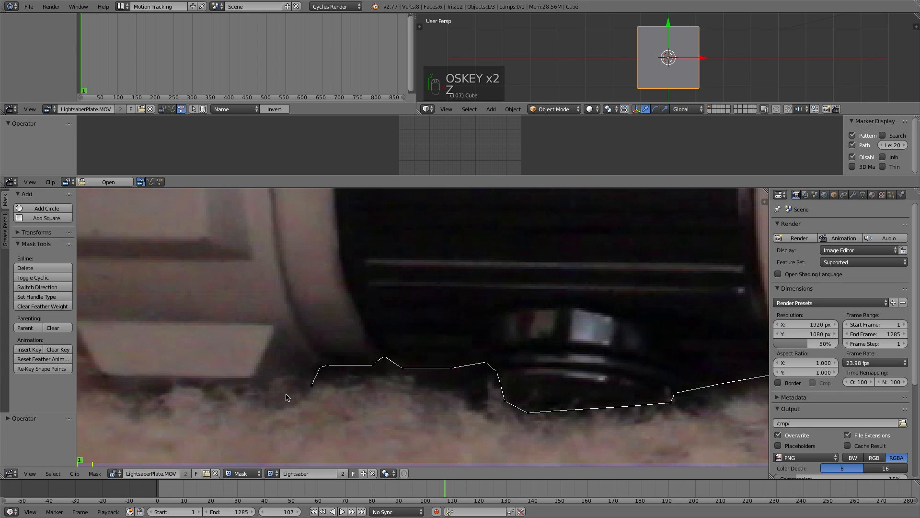
Step: Trace the mask along the lower edge of the silver end cap towards its outer end
left_click(292, 380, "ctrl")
left_click(270, 386, "ctrl")
left_click(257, 393, "ctrl")
left_click(170, 394, "ctrl")
middle_click_drag(179, 366, 425, 391)
left_click(366, 415, "ctrl")
left_click(340, 390, "ctrl")
left_click(331, 384, "ctrl")
left_click(321, 381, "ctrl")
left_click(311, 365, "ctrl")
left_click(302, 364, "ctrl")
left_click(256, 354, "ctrl")
Step: Trace the mask up the outer end of the silver end cap to its upper corner
middle_click_drag(229, 327, 428, 402)
left_click(393, 289, "ctrl")
middle_click_drag(482, 253, 483, 391)
left_click(397, 334, "ctrl")
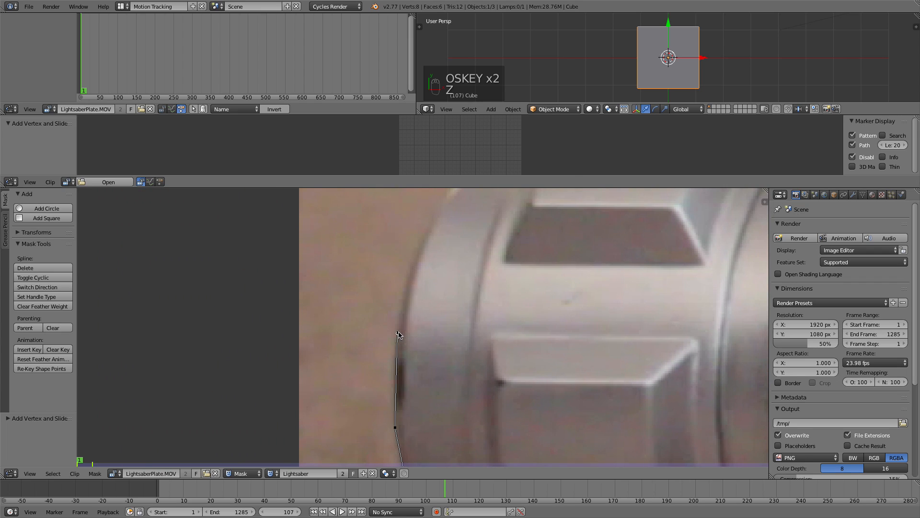
left_click(421, 263, "ctrl")
middle_click_drag(488, 245, 455, 314)
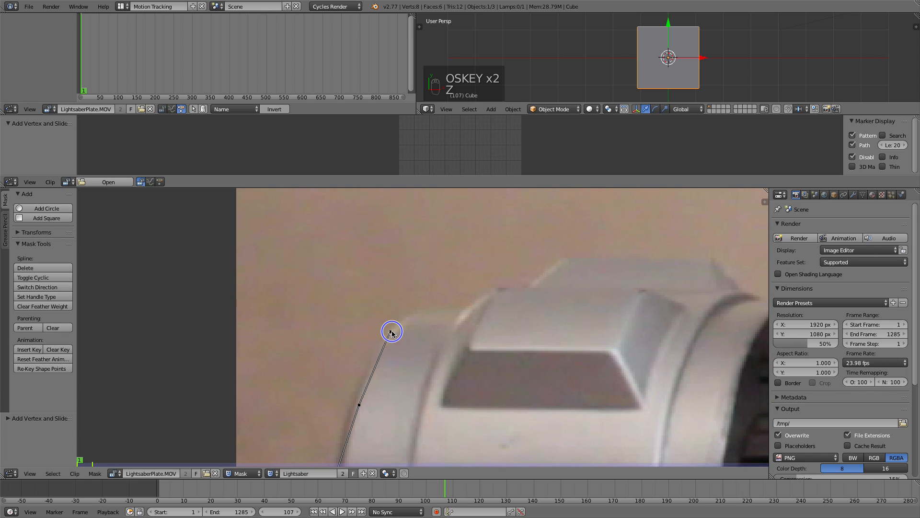
left_click(431, 306, "ctrl")
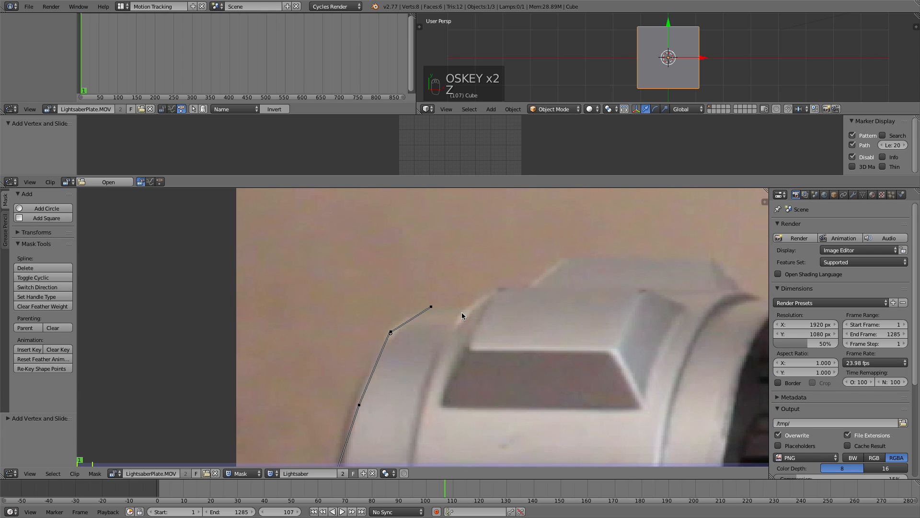
Step: Trace the mask over the raised facet on the end cap's upper edge and down to the black section, adjusting the facet's corner point
left_click(564, 261, "ctrl")
middle_click_drag(574, 353, 365, 382)
left_click(513, 287, "ctrl")
left_click(529, 320, "ctrl")
left_click_drag(514, 287, 506, 284)
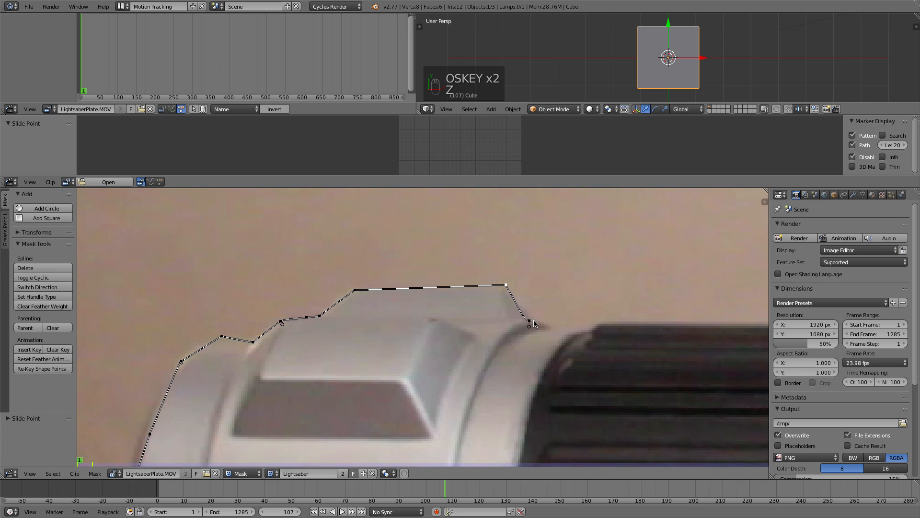
left_click(548, 325, "ctrl")
left_click(569, 333, "ctrl")
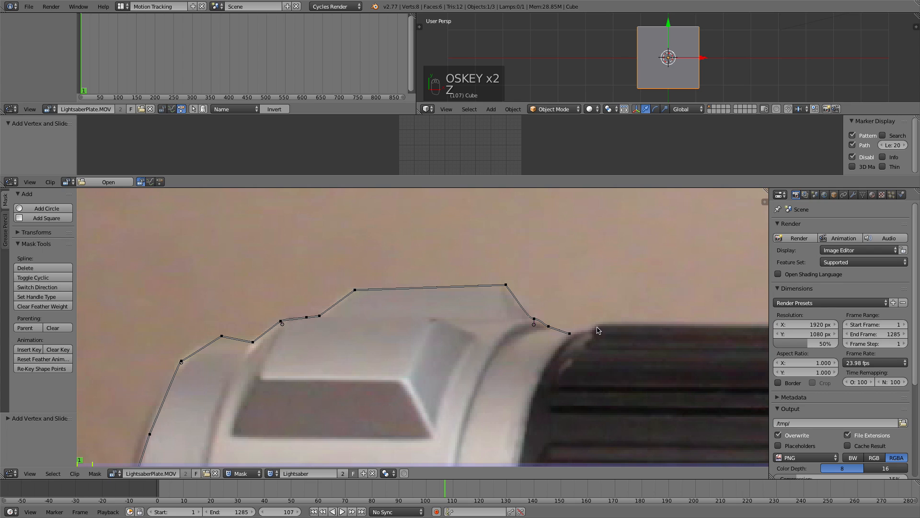
Step: Trace the mask along the black section's upper edge back to its starting point and close the spline
middle_click_drag(616, 323, 355, 326)
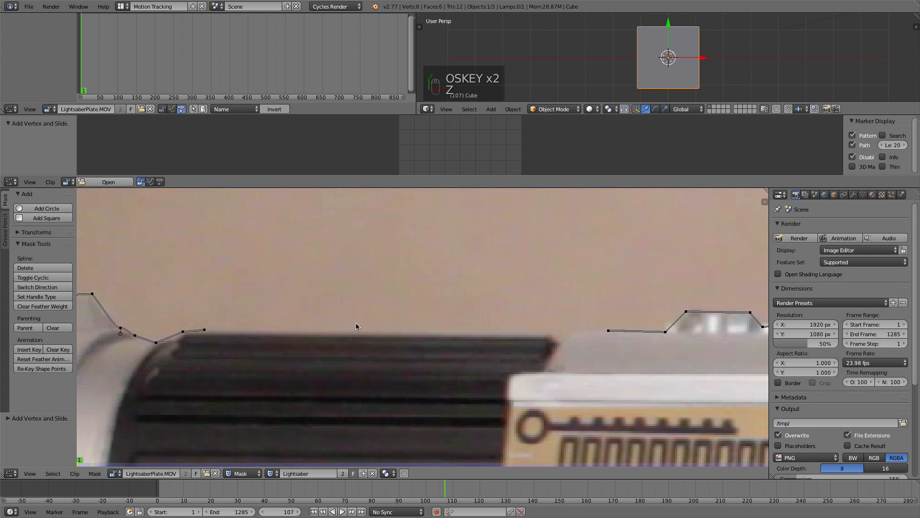
left_click(407, 331, "ctrl")
left_click(530, 332, "ctrl")
left_click(557, 333, "ctrl")
left_click(568, 341, "ctrl")
left_click(580, 332, "ctrl")
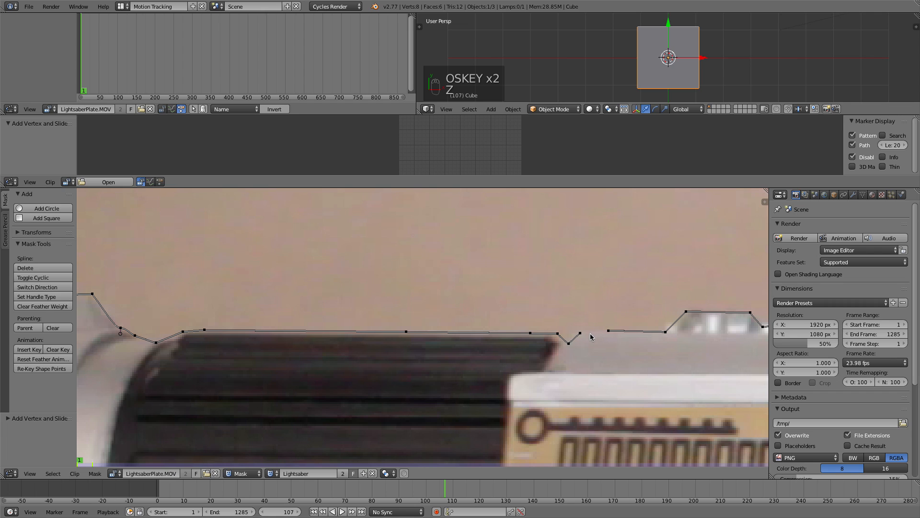
key("alt+c")
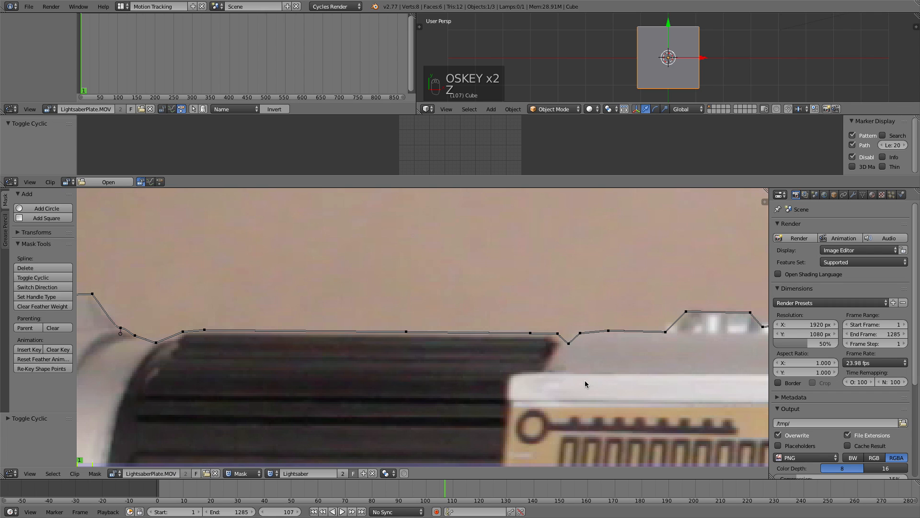
Step: Check the whole lightsaber mask outline and switch to the Video Editing screen layout
scroll(585, 379, "down", 10)
middle_click_drag(642, 367, 586, 343)
scroll(586, 343, "up", 1)
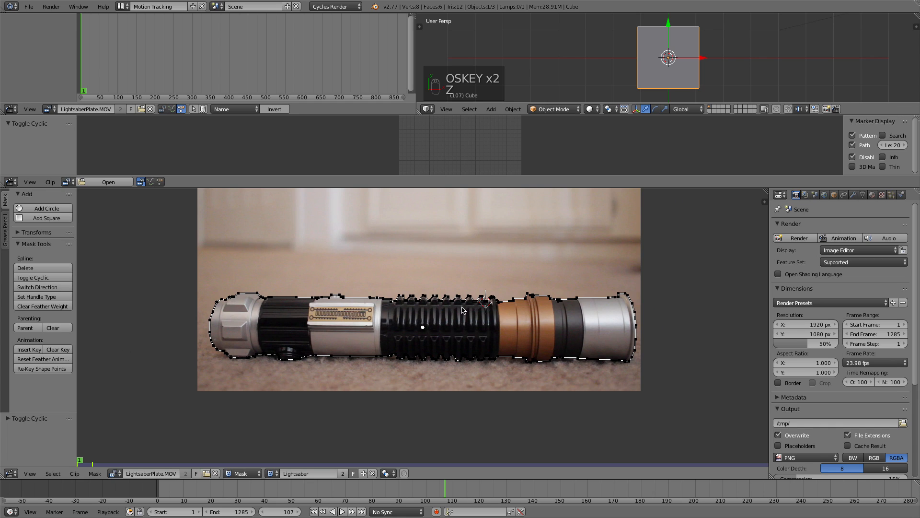
left_click(122, 6)
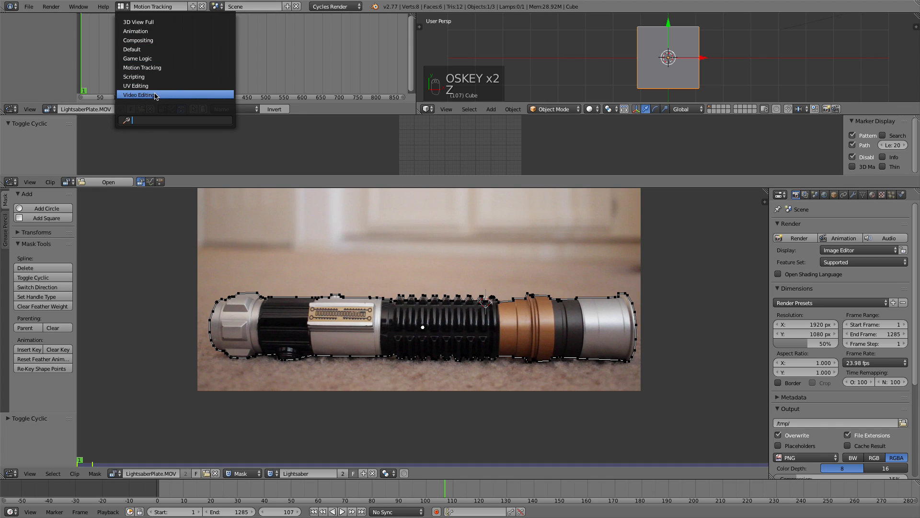
left_click(156, 95)
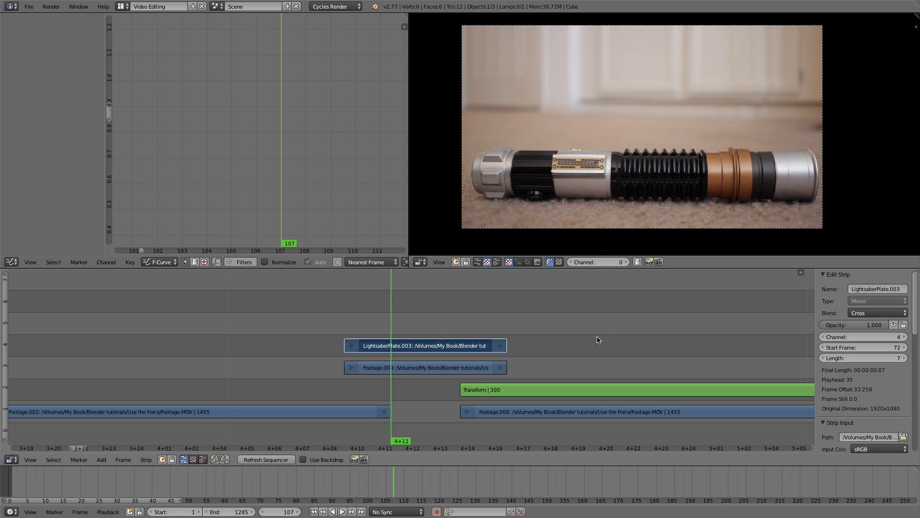
Step: Add a Mask modifier to the LightsaberPlate.003 strip, using the Lightsaber mask
scroll(536, 349, "up", 6)
middle_click_drag(616, 329, 535, 334)
scroll(535, 332, "up", 3)
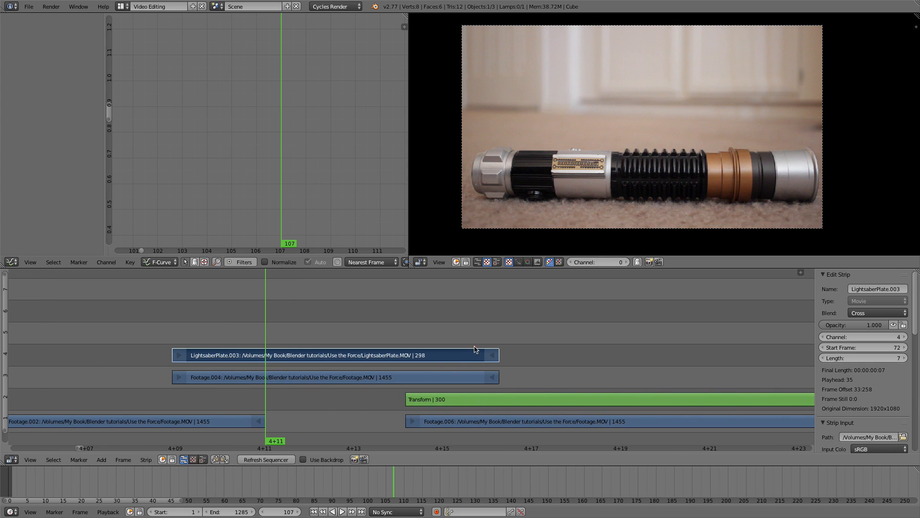
right_click(321, 355)
scroll(846, 409, "down", 15)
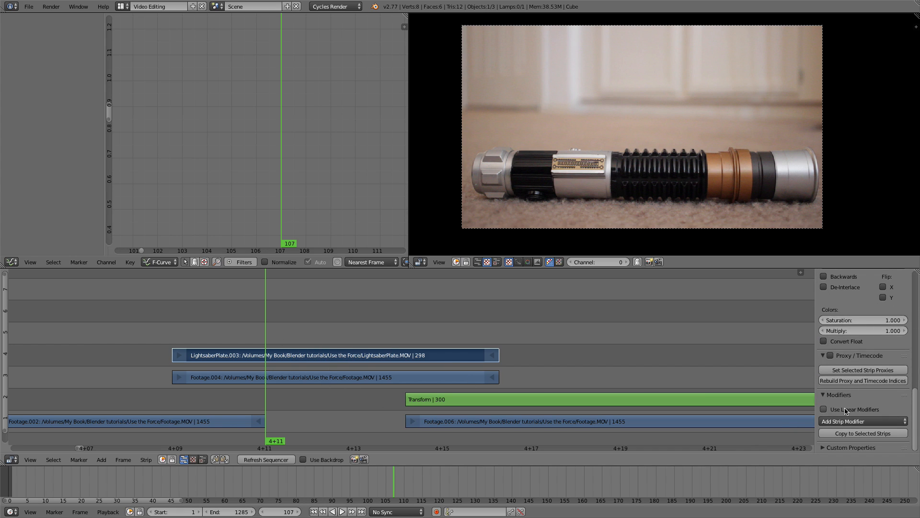
left_click(846, 421)
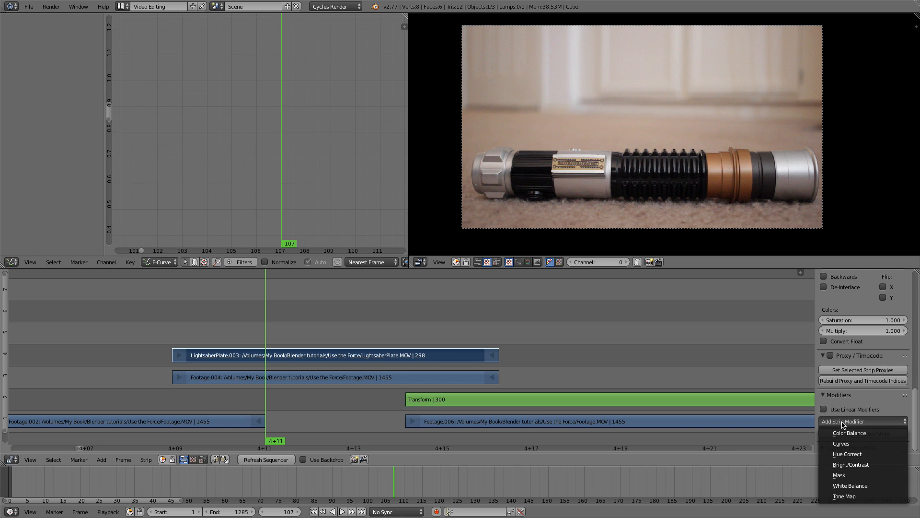
left_click(838, 475)
scroll(863, 431, "down", 2)
left_click(881, 418)
scroll(881, 420, "down", 1)
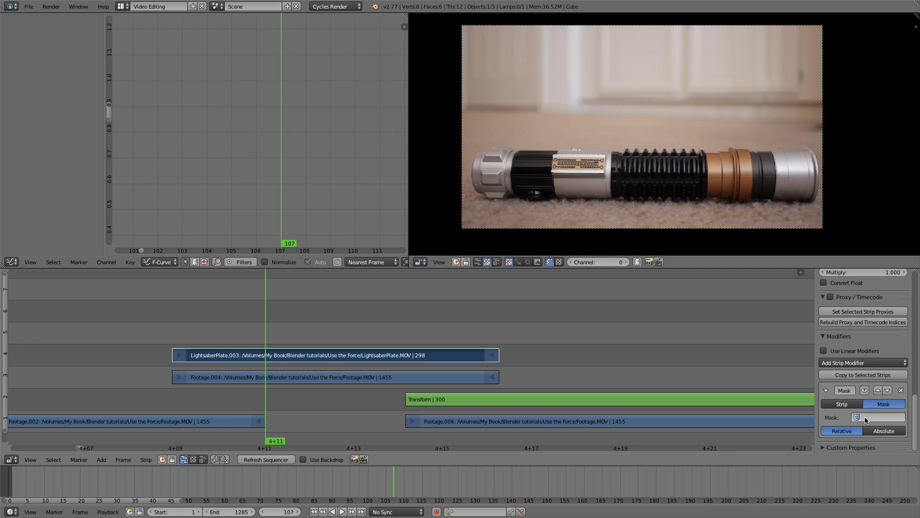
left_click(860, 418)
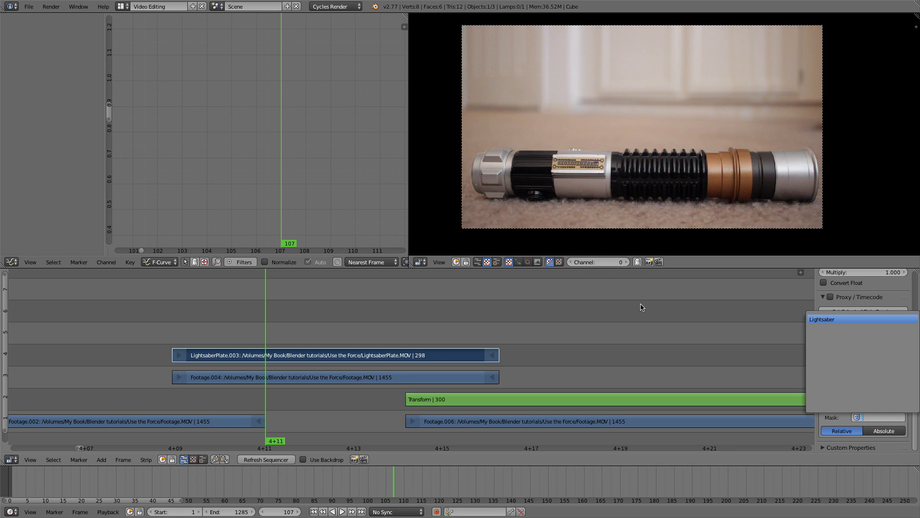
left_click(832, 318)
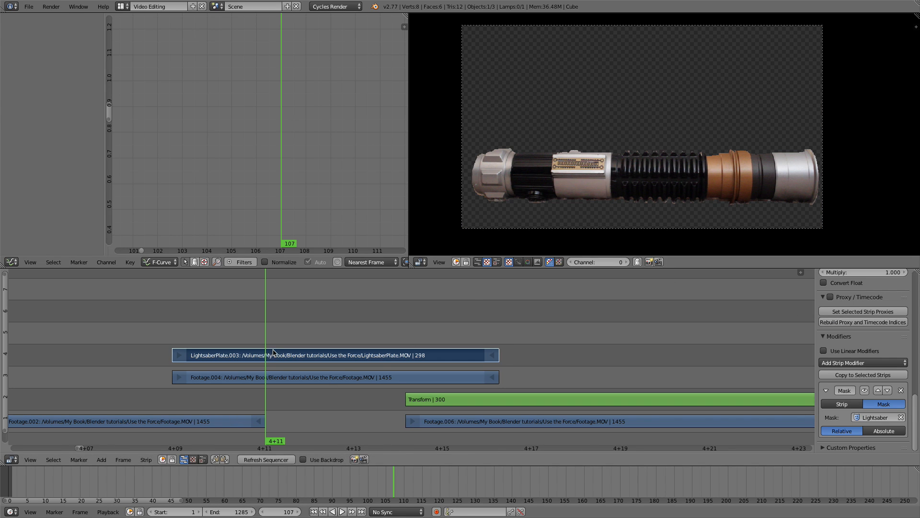
Step: Add a Transform effect strip to the masked LightsaberPlate.003 strip
scroll(290, 362, "up", 1)
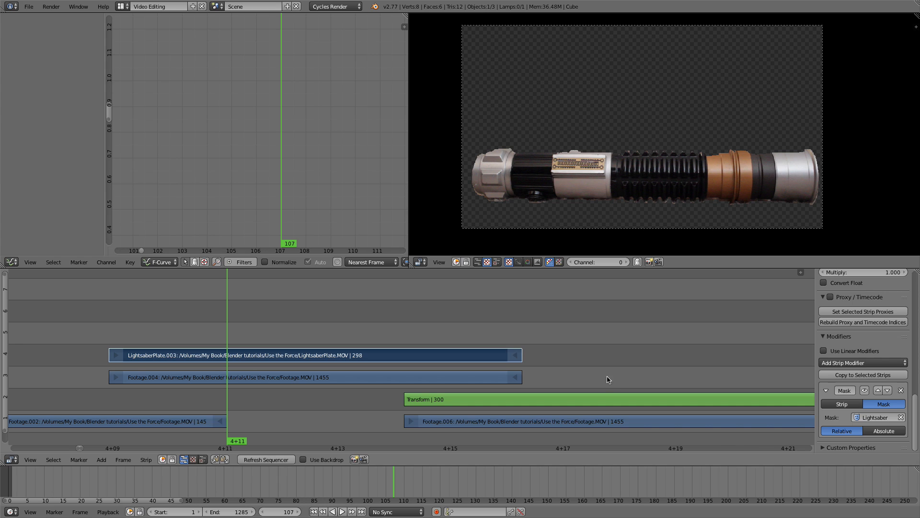
scroll(374, 345, "down", 2)
scroll(376, 349, "up", 2)
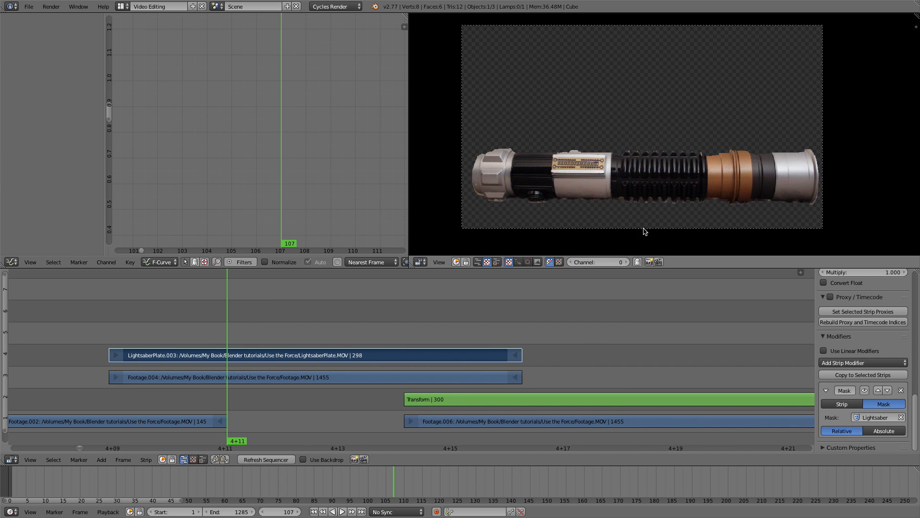
scroll(201, 339, "up", 4)
middle_click_drag(259, 329, 432, 325)
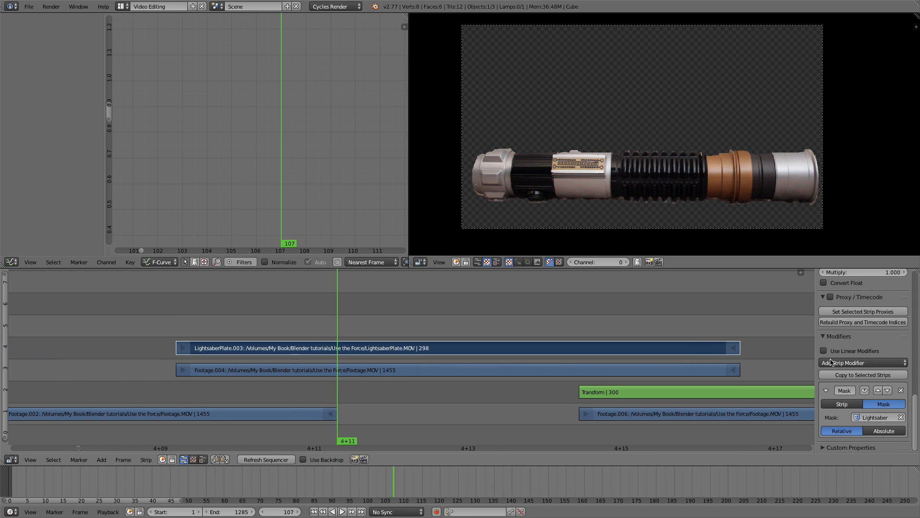
scroll(878, 368, "up", 10)
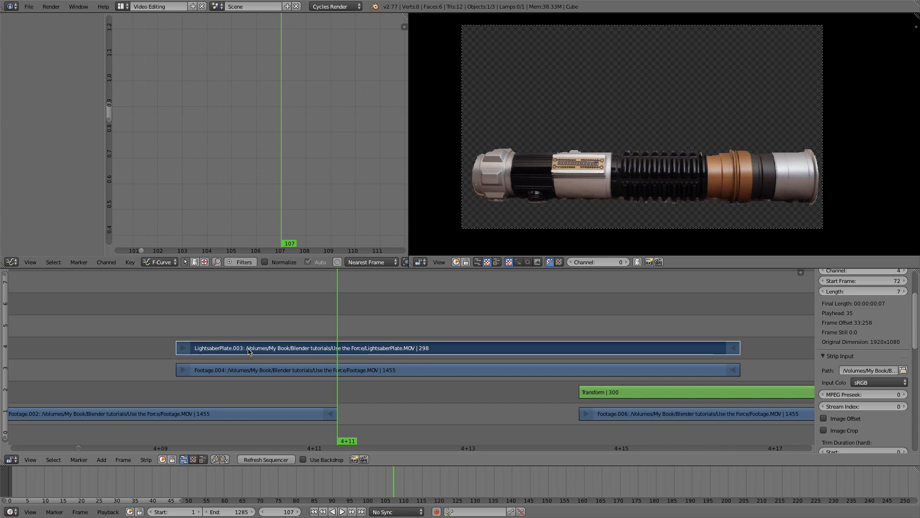
key("shift+a")
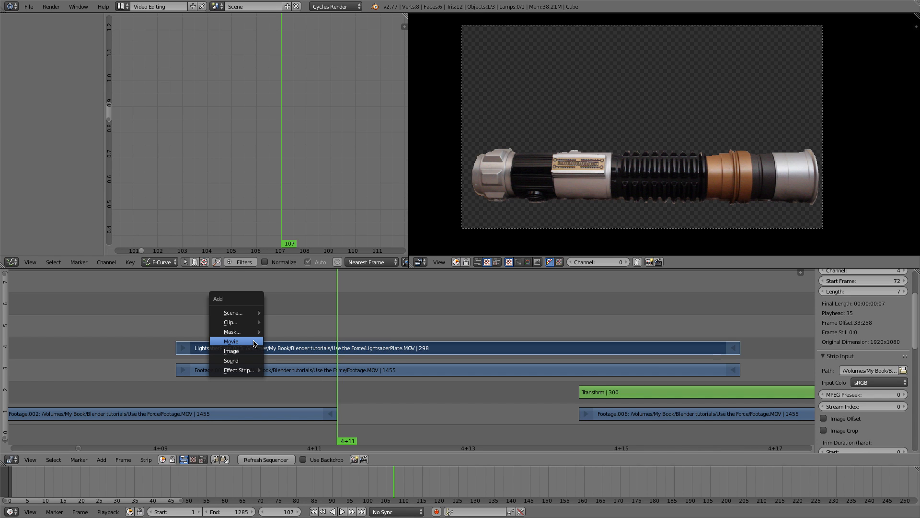
mouse_move(244, 370)
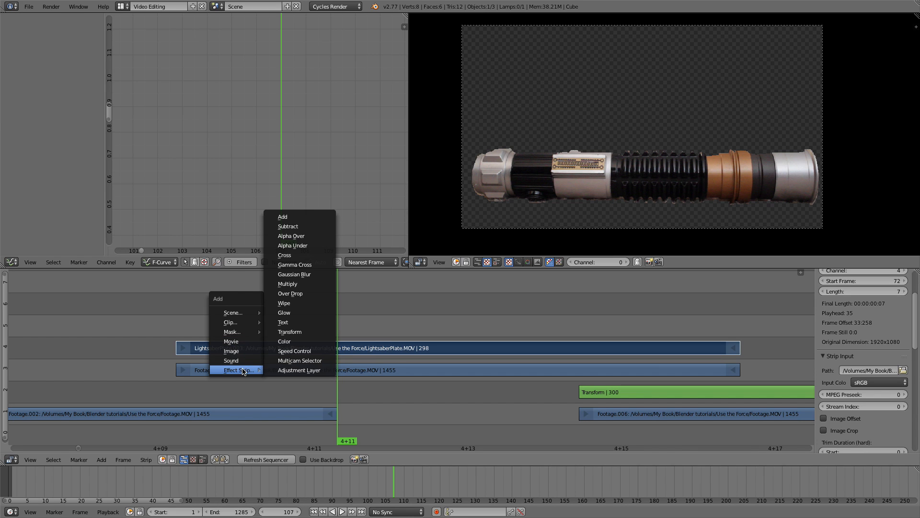
left_click(306, 331)
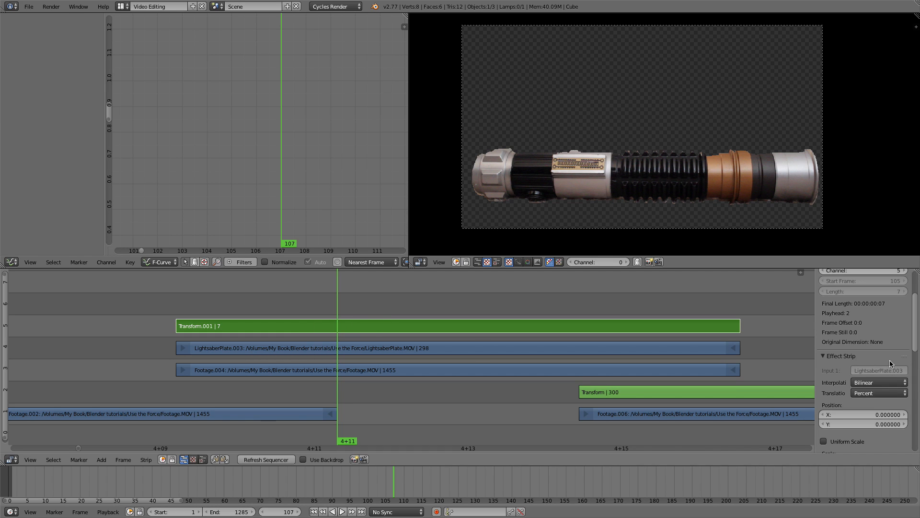
Step: Set the new Transform strip's blend mode to Alpha Over
scroll(890, 363, "up", 3)
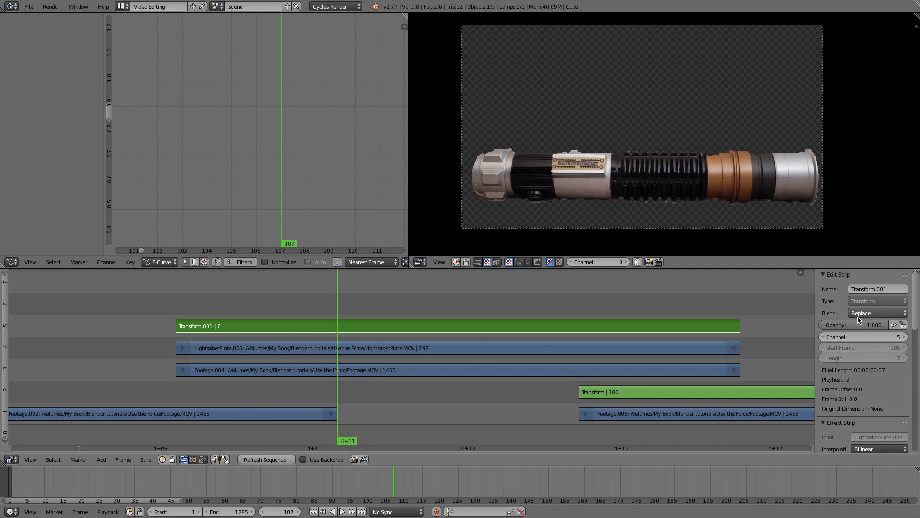
left_click(874, 317)
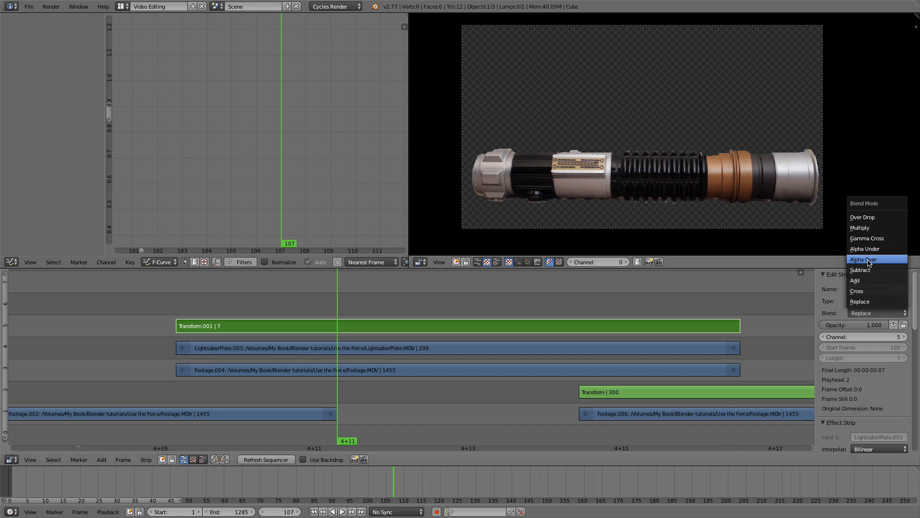
left_click(869, 260)
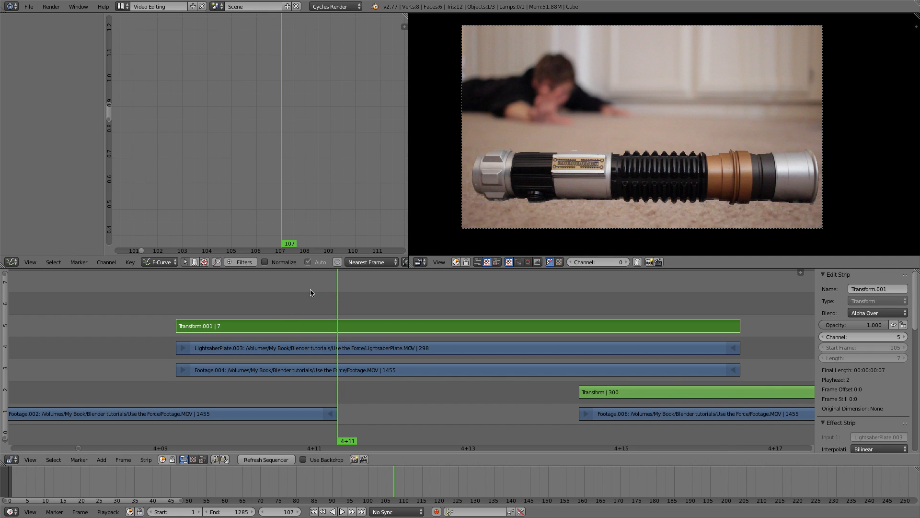
Step: Step back and forth through the overlap's frames to examine how the masked lightsaber lines up with the footage
key("Left")
key("Right")
key("Left")
key("Left")
key("Right")
key("Right")
key("Left")
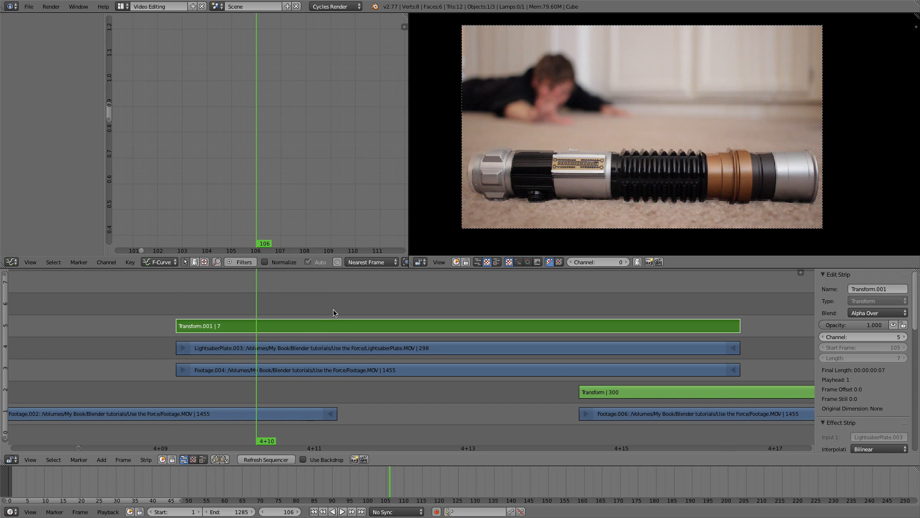
key("Left")
key("Right")
key("Right")
key("Right")
key("Right")
key("Right")
key("Right")
key("Right")
key("Left")
key("Right")
key("Left")
key("Left")
key("Left")
key("Left")
key("Left")
key("Left")
key("Left")
key("Right")
key("Left")
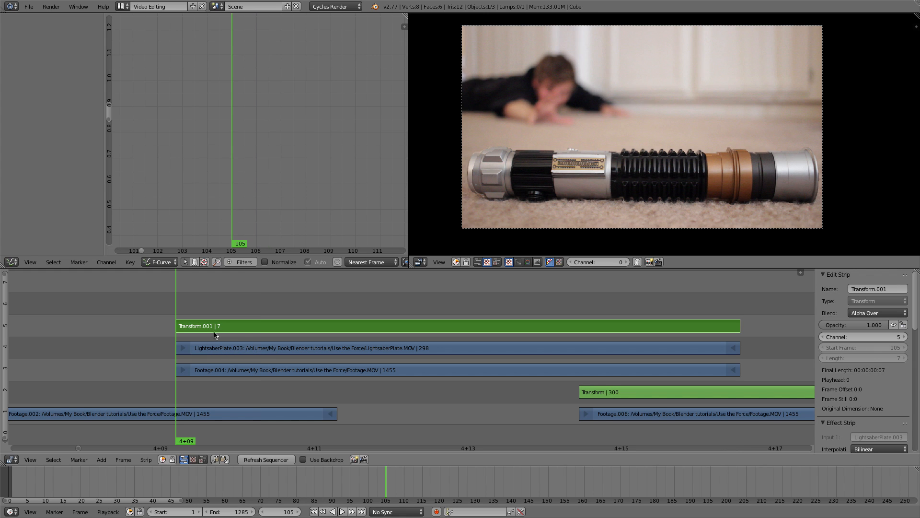
key("Right")
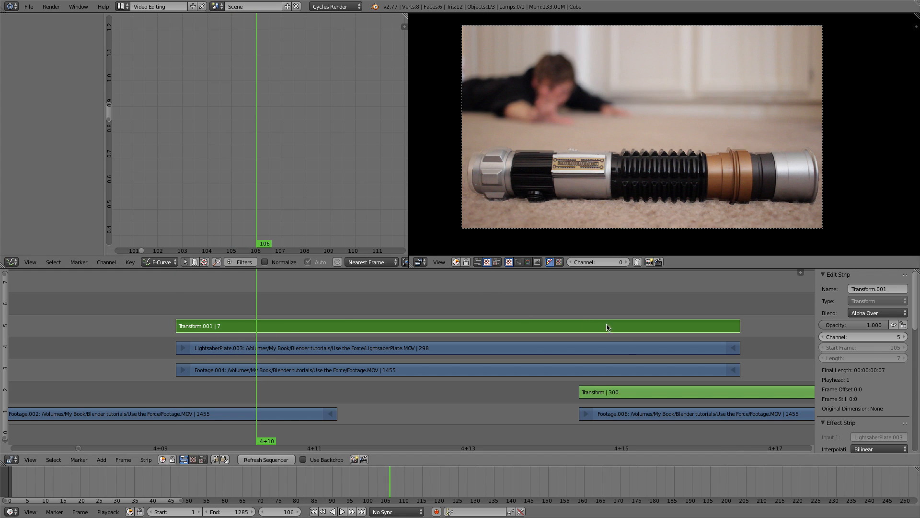
Step: Insert keyframes for the position, scale and rotation of the Transform.001 strip at frame 106
scroll(843, 367, "down", 6)
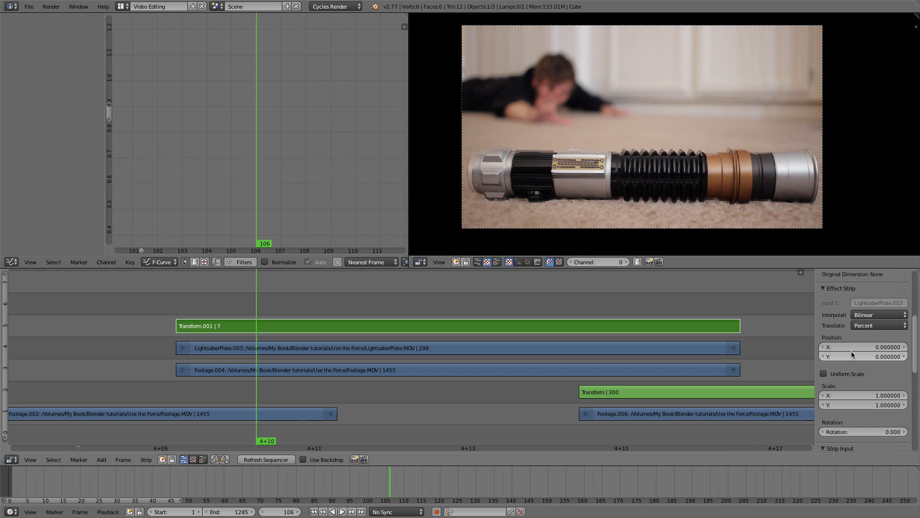
scroll(844, 347, "down", 2)
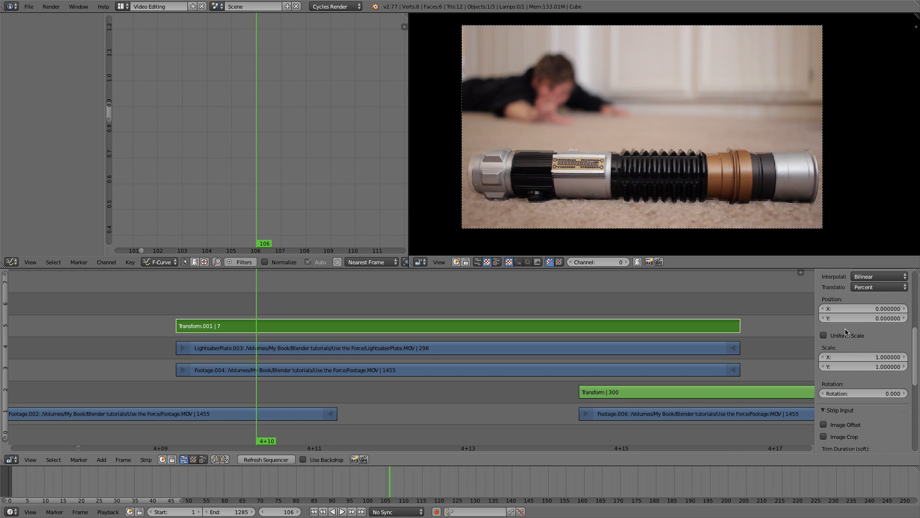
scroll(848, 390, "up", 2)
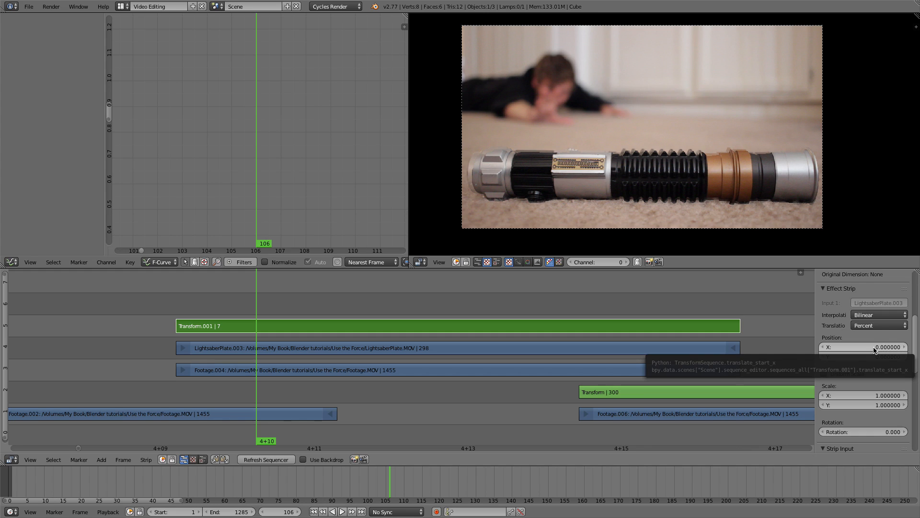
key("i")
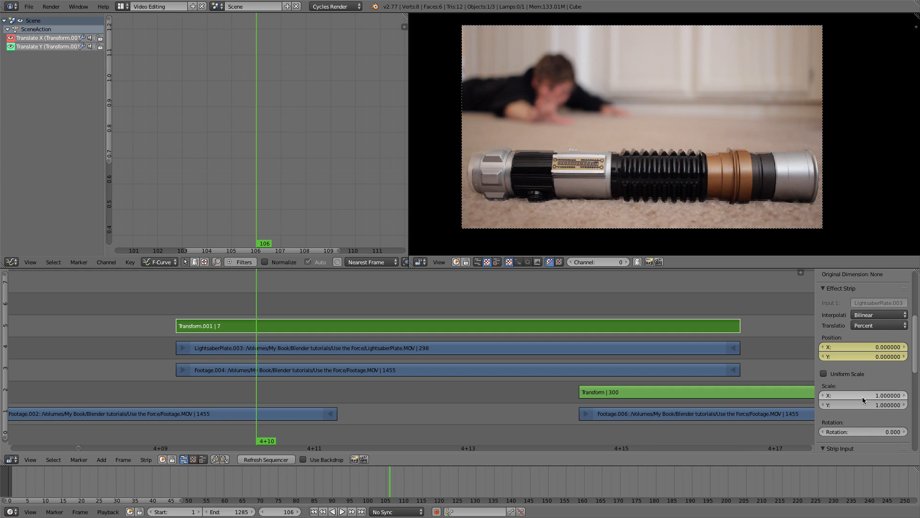
key("i")
key("i")
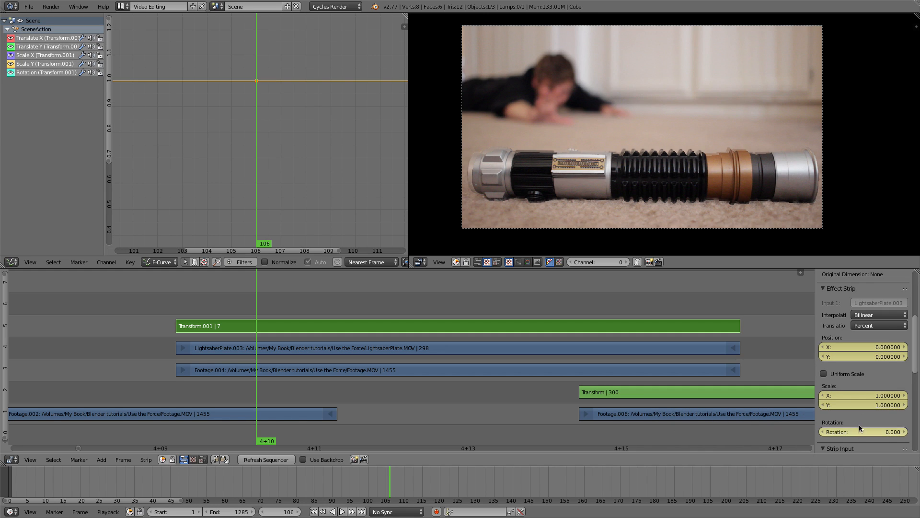
Step: At frame 111, set the Transform.001 strip's X and Y scale to 0.25
scroll(860, 418, "up", 1)
left_click_drag(392, 297, 664, 303)
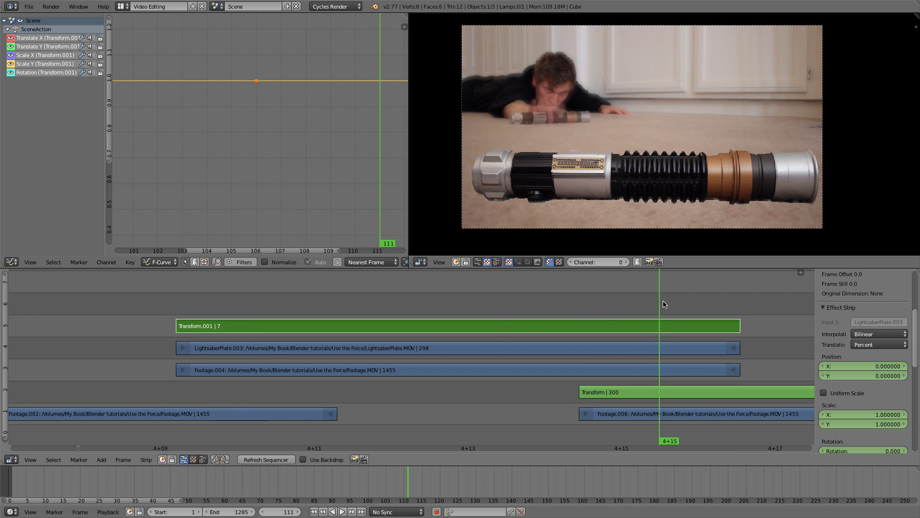
key("Left")
key("Right")
left_click(850, 415)
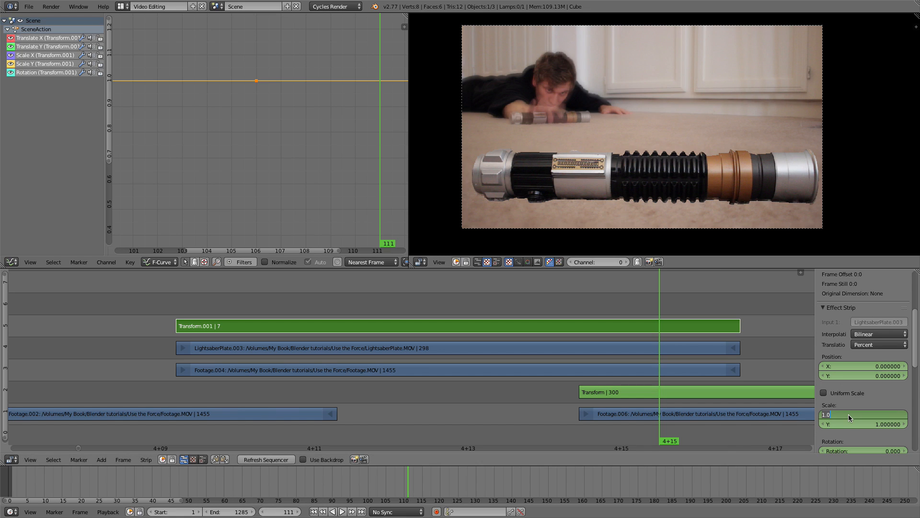
type(".25")
key("Tab")
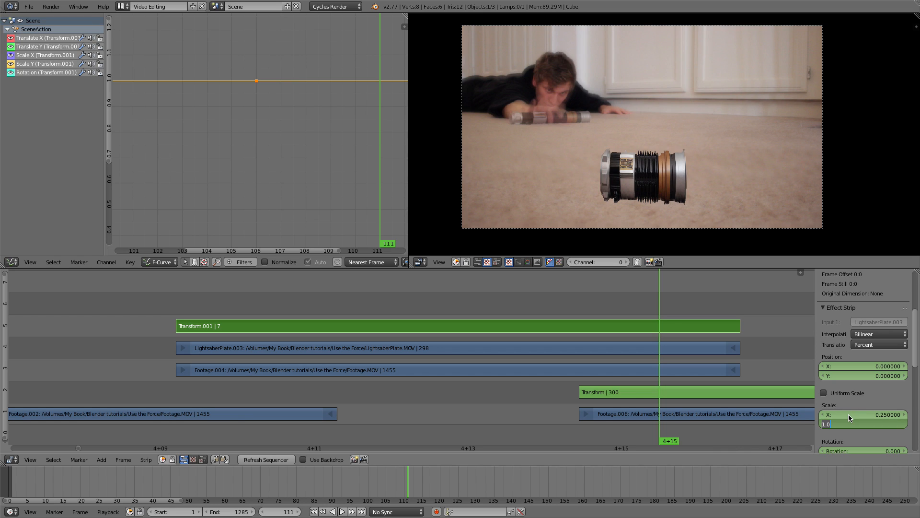
type("..25")
key("Return")
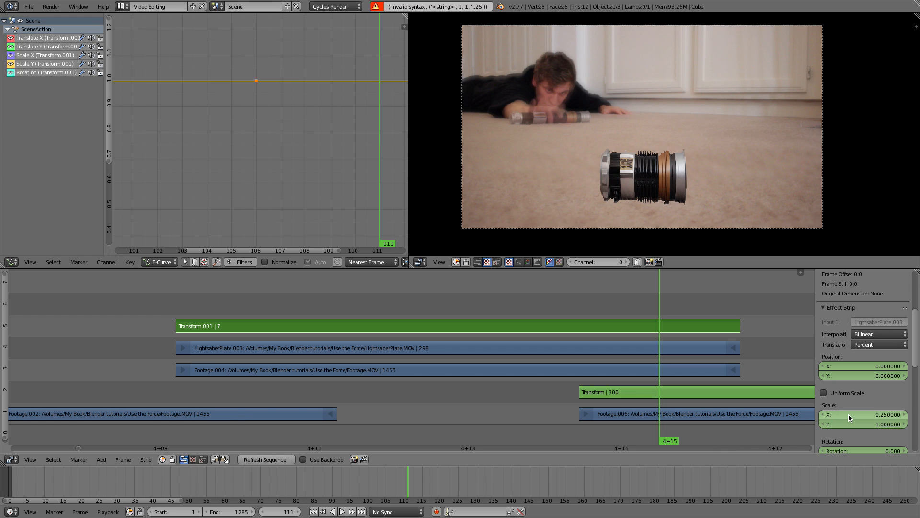
left_click(851, 426)
key("BackSpace")
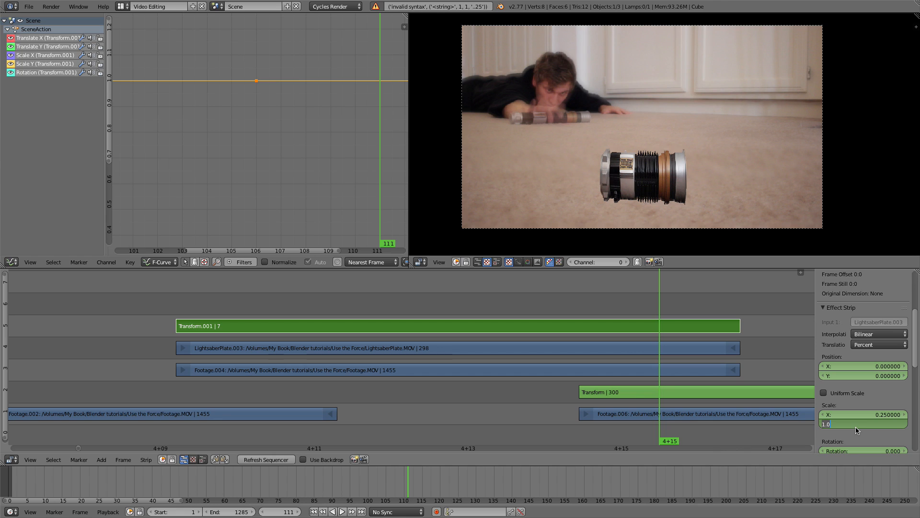
type(".25")
key("Return")
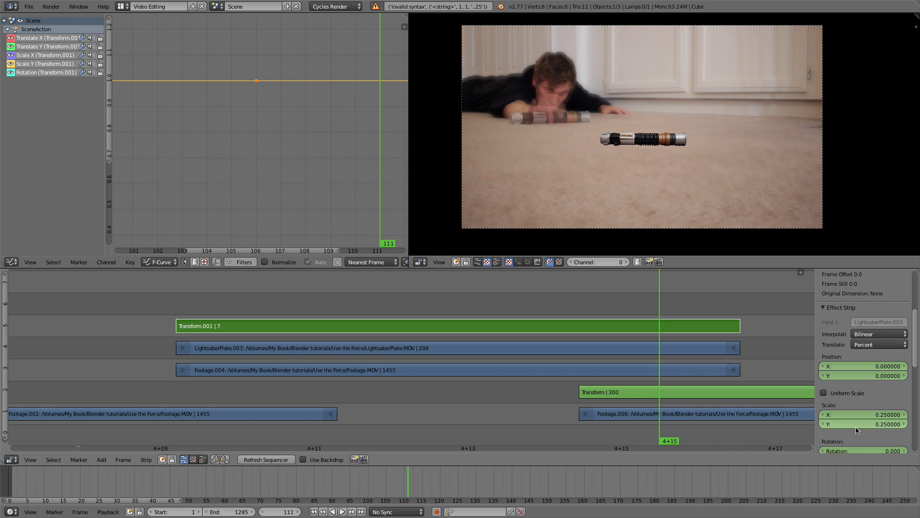
Step: Align the scaled lightsaber over the one in the footage with position X -25.128, Y 10.578 and rotation 2.130
left_click_drag(851, 370, 796, 370)
left_click_drag(892, 377, 857, 394)
scroll(845, 453, "down", 3)
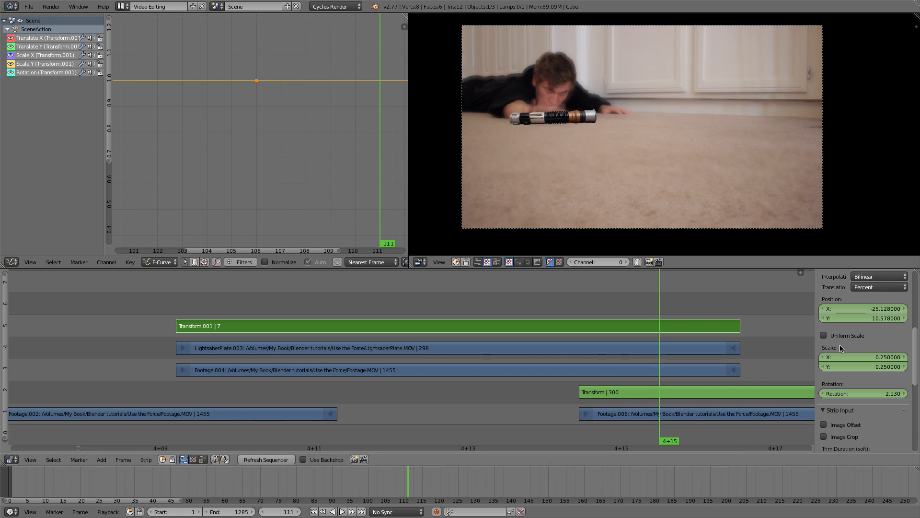
Step: Insert keyframes for the Transform.001 strip's position, scale and rotation at frame 111
scroll(863, 345, "up", 2)
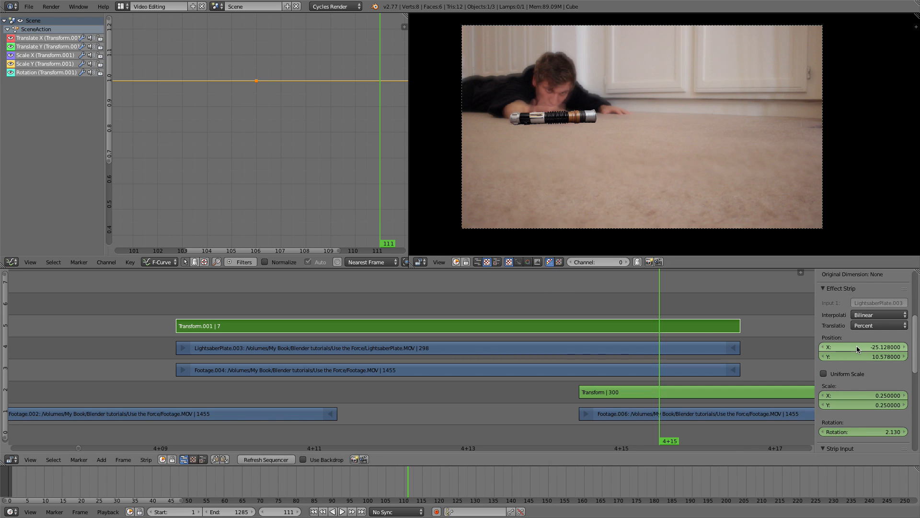
key("i")
key("i")
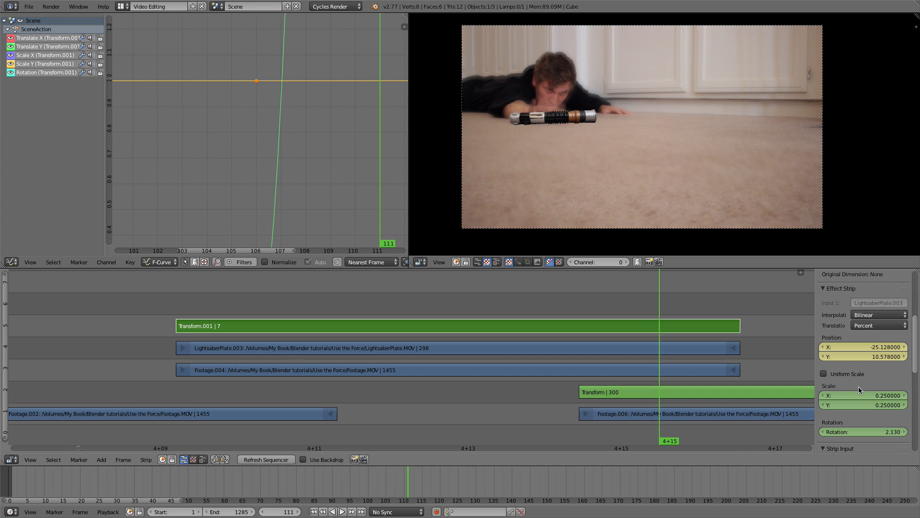
key("i")
key("i")
scroll(862, 404, "down", 3)
key("i")
Step: Step back and forth through the frames up to 111 to examine the lightsaber's animated movement and scaling
key("Left")
key("Left")
key("Left")
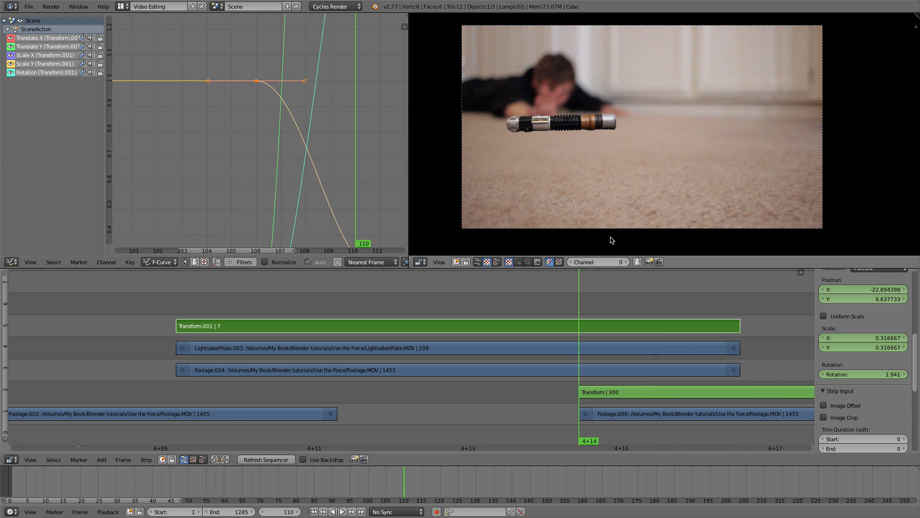
key("Left")
key("Left")
key("Left")
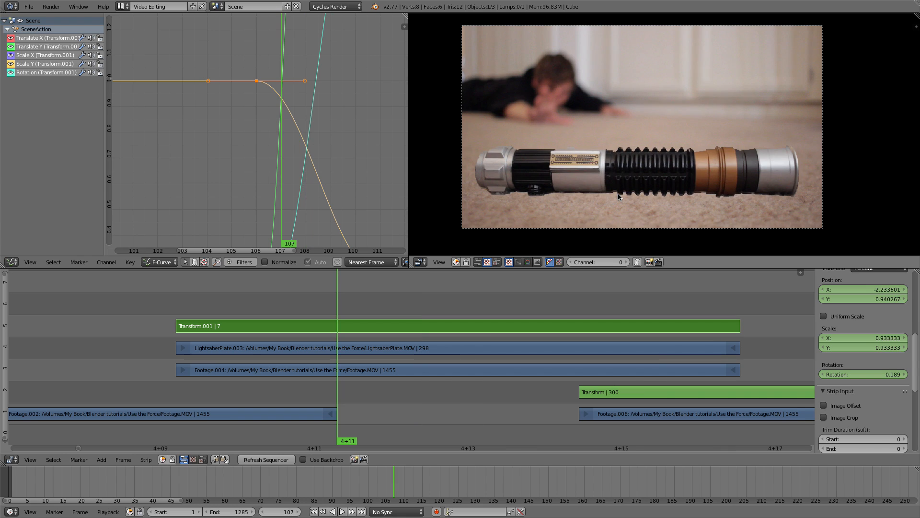
key("Right")
key("Right")
key("Right")
key("Right")
key("Right")
key("Right")
key("Right")
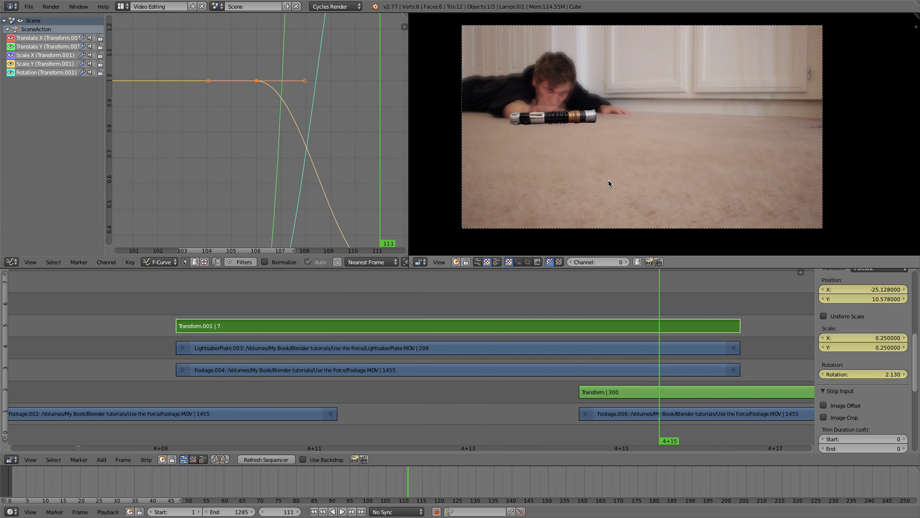
key("Left")
key("Right")
key("Left")
key("Left")
key("Left")
key("Left")
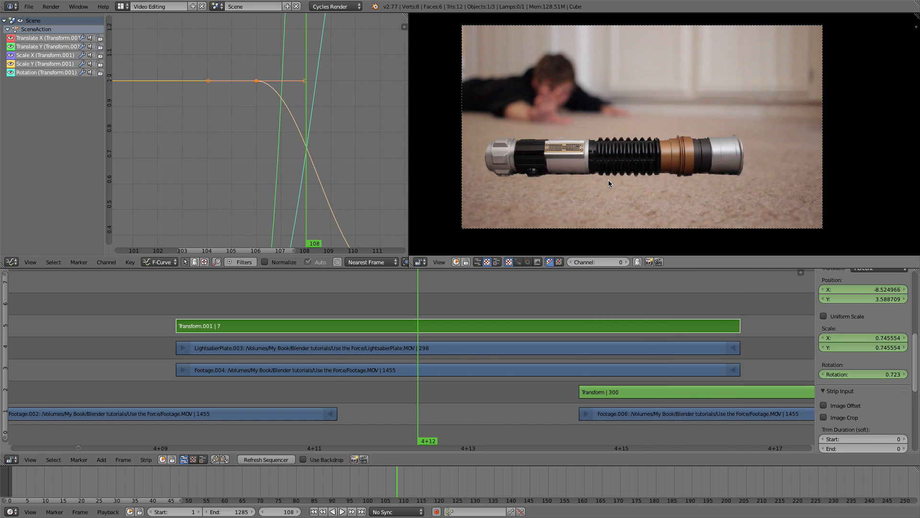
key("Left")
key("Left")
key("Left")
key("Right")
key("Right")
key("Right")
key("Right")
key("Right")
key("Left")
key("Right")
key("Left")
key("Left")
key("Left")
key("Left")
key("Right")
key("Right")
key("Right")
key("Right")
key("Left")
key("Left")
key("Left")
key("Right")
key("Right")
key("Right")
key("Left")
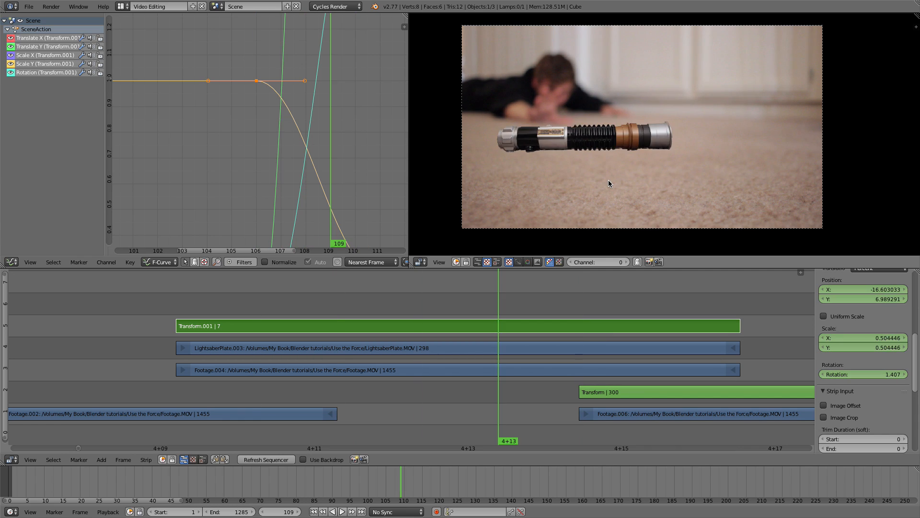
key("Left")
key("Left")
key("Right")
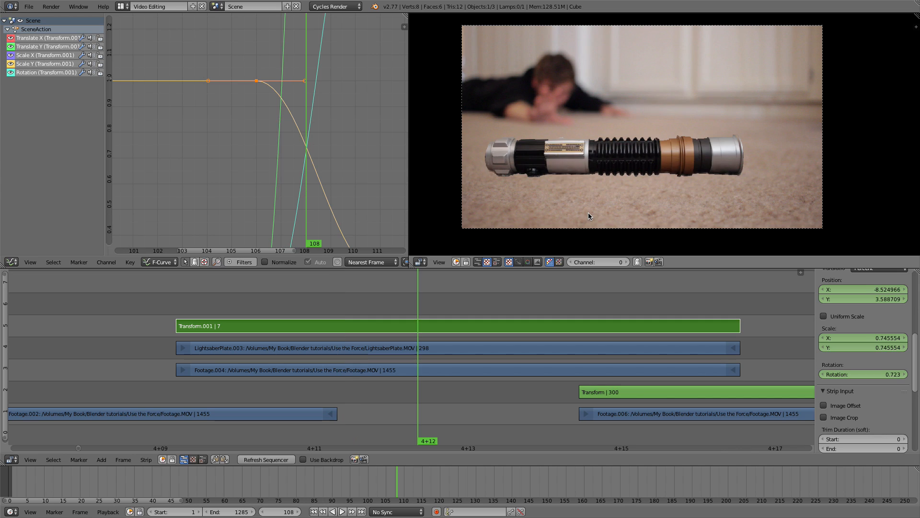
key("Right")
key("Left")
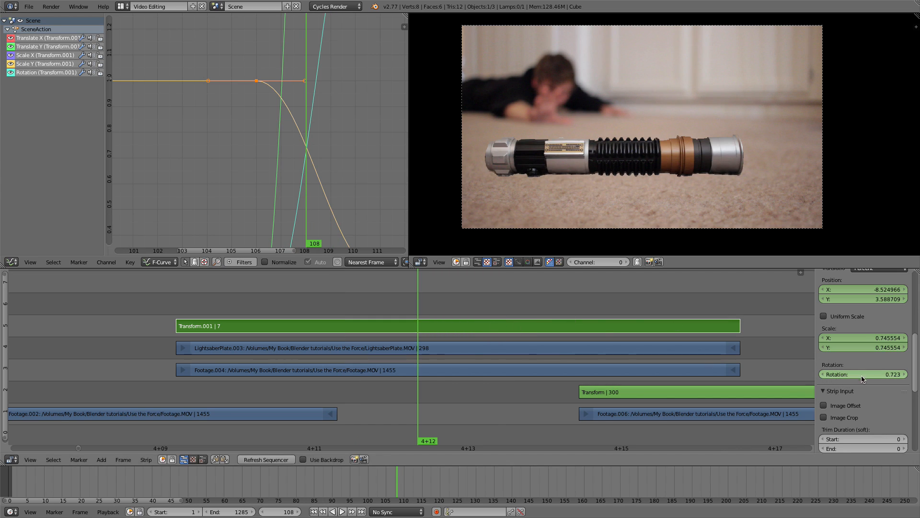
Step: Keyframe the Transform.001 strip's rotation at -4.777 on frame 108 and 7.391 on frame 109
mouse_move(868, 377)
left_mouse_down()
mouse_move(836, 377)
mouse_move(867, 376)
left_mouse_up()
key("i")
key("Right")
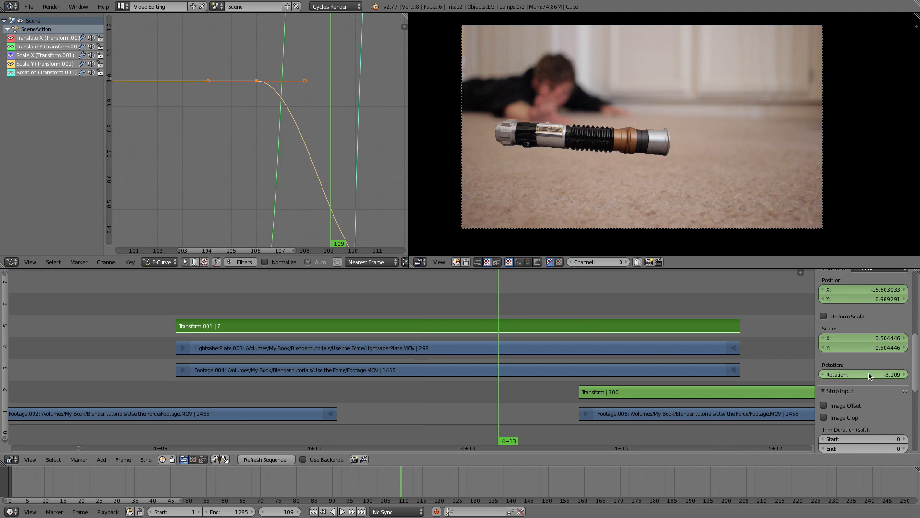
mouse_move(867, 375)
left_mouse_down()
mouse_move(832, 374)
mouse_move(908, 375)
mouse_move(870, 377)
left_mouse_up()
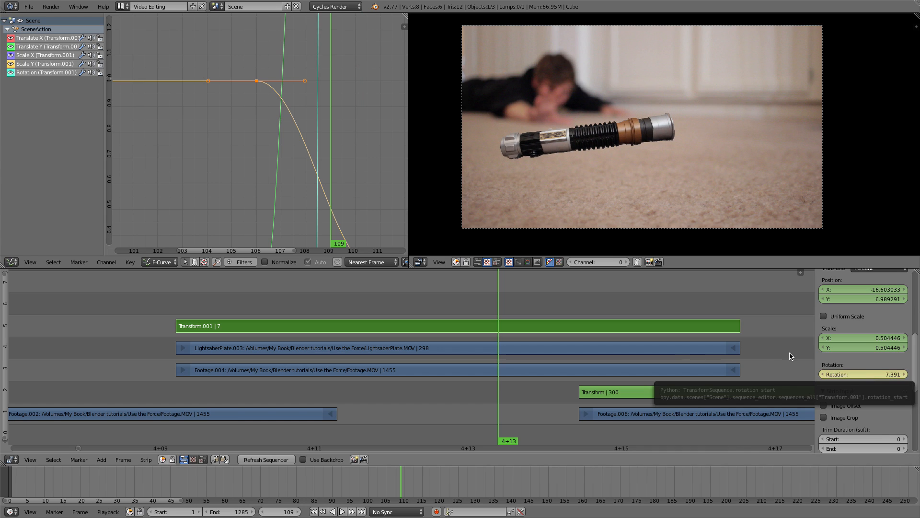
Step: Step back and forth through frames 105 to 111 to examine the lightsaber's motion with the added rotation wobble
key("Right")
key("Right")
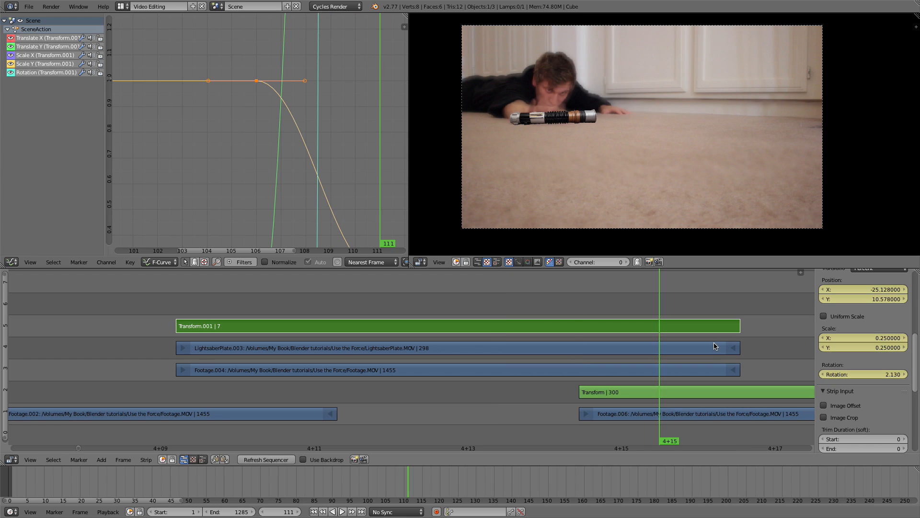
key("Left")
key("Left")
key("Left")
key("Left")
key("Left")
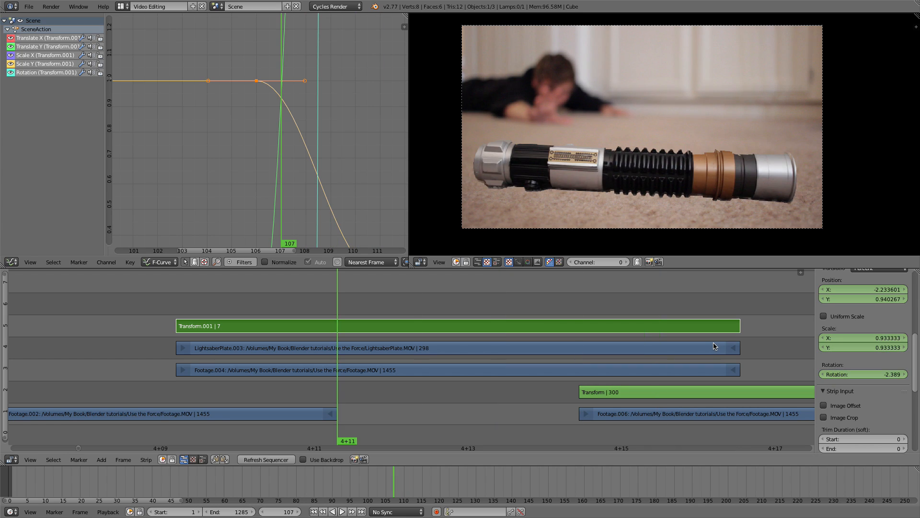
key("Right")
key("Right")
key("Left")
key("Right")
key("Right")
key("Right")
key("Right")
key("Left")
key("Left")
key("Left")
key("Left")
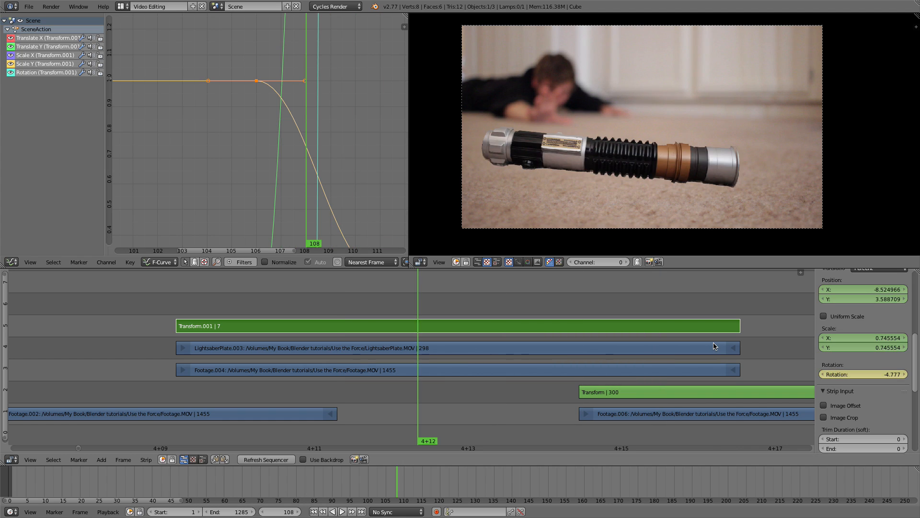
key("Right")
key("Right")
key("Right")
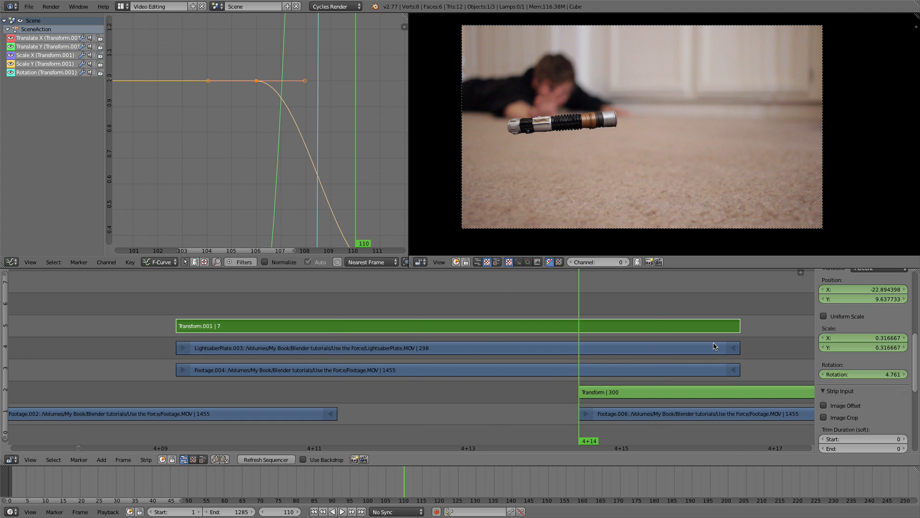
key("Right")
key("Left")
key("Left")
key("Left")
key("Left")
key("Right")
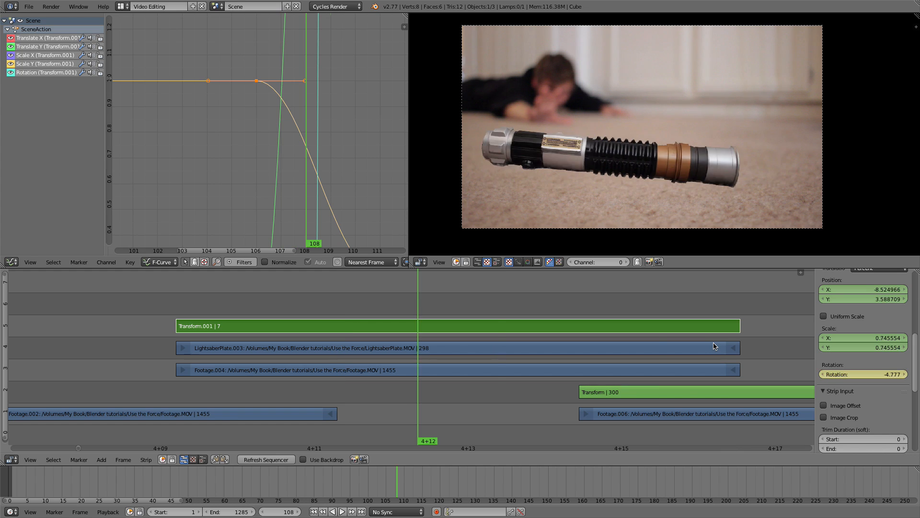
key("Right")
key("Right")
key("Right")
key("Right")
key("Left")
key("Left")
key("Left")
key("Left")
key("Left")
key("Left")
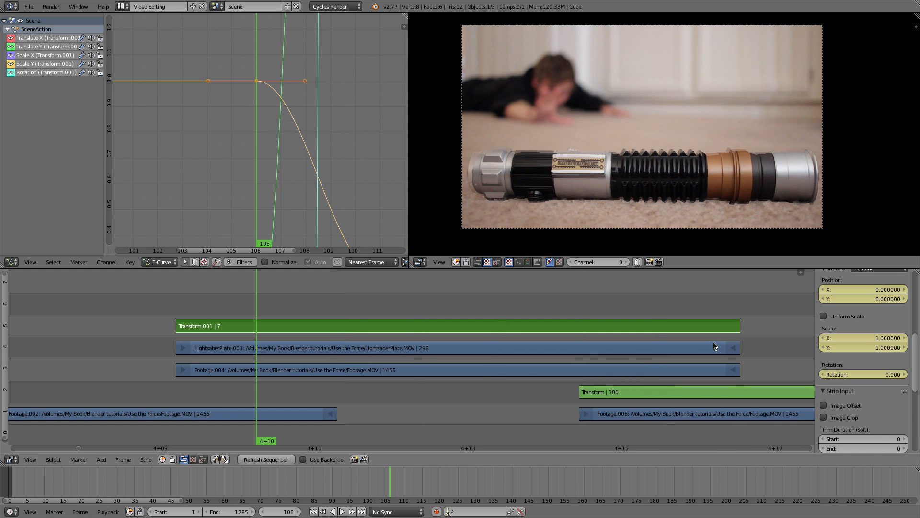
key("Left")
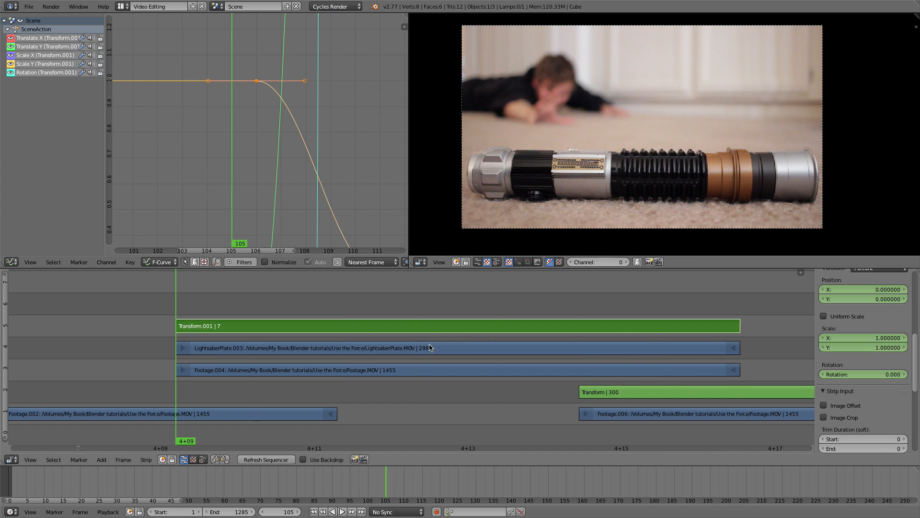
key("Right")
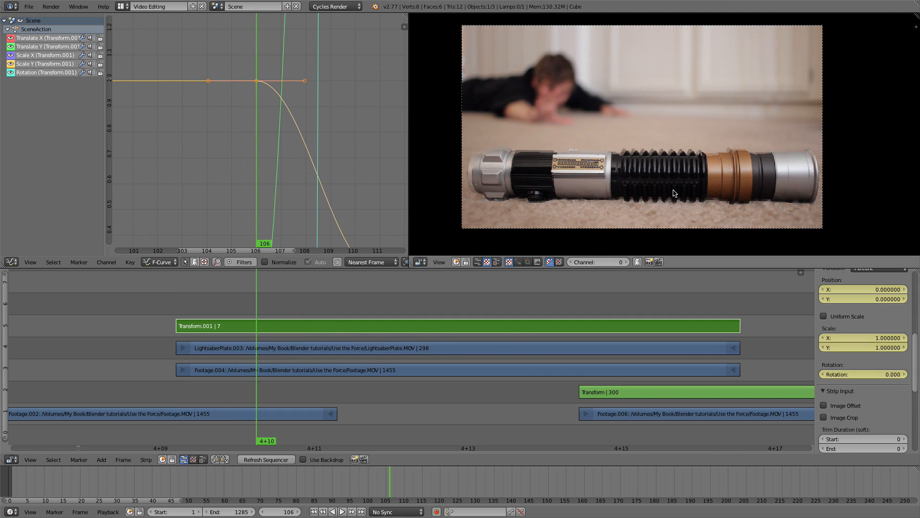
Step: Go to frame 108 and add a Gaussian Blur effect strip to the Transform.001 strip
left_click(411, 293)
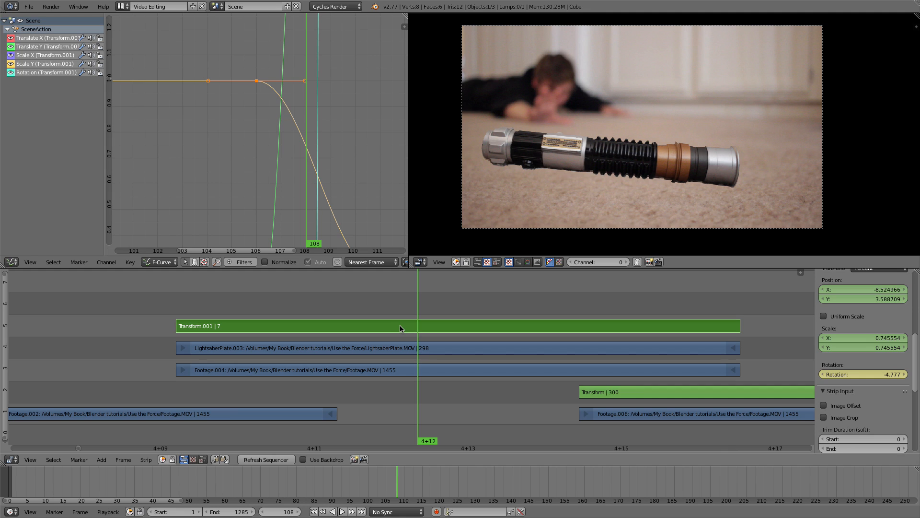
middle_click_drag(468, 318, 489, 352)
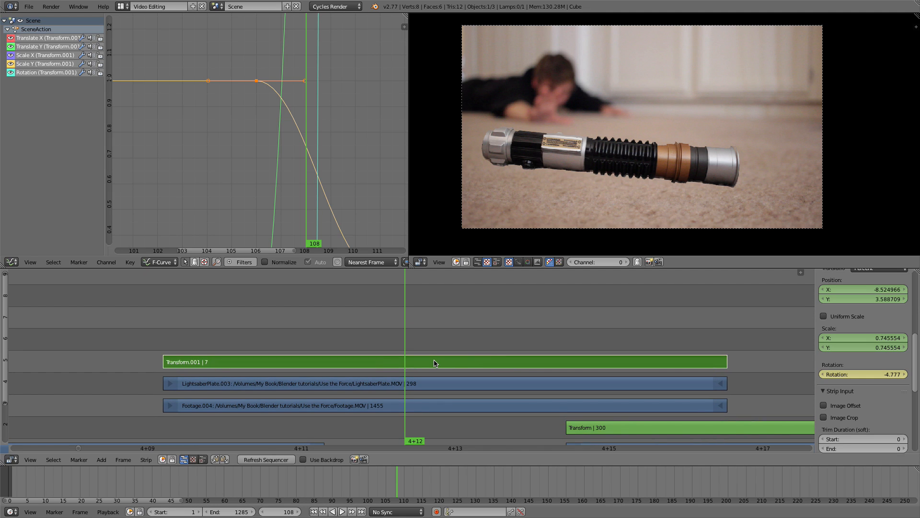
key("shift+a")
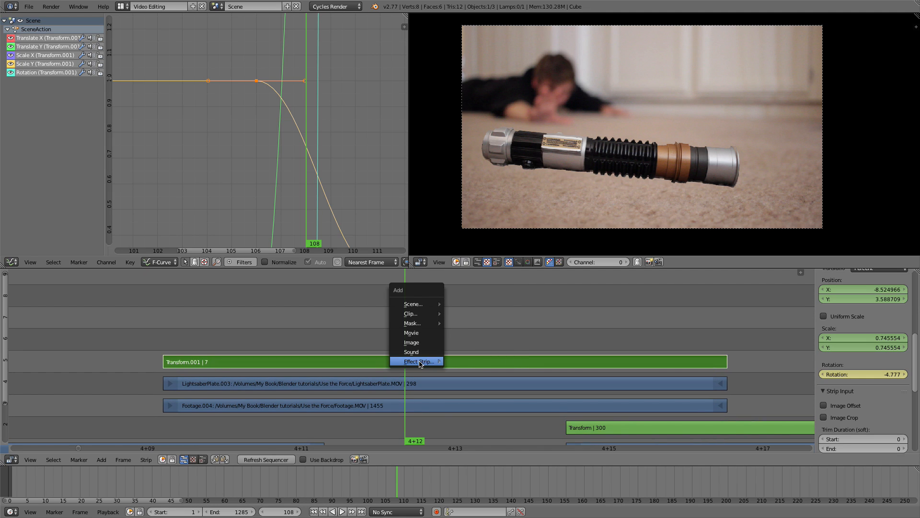
mouse_move(419, 362)
left_click(474, 265)
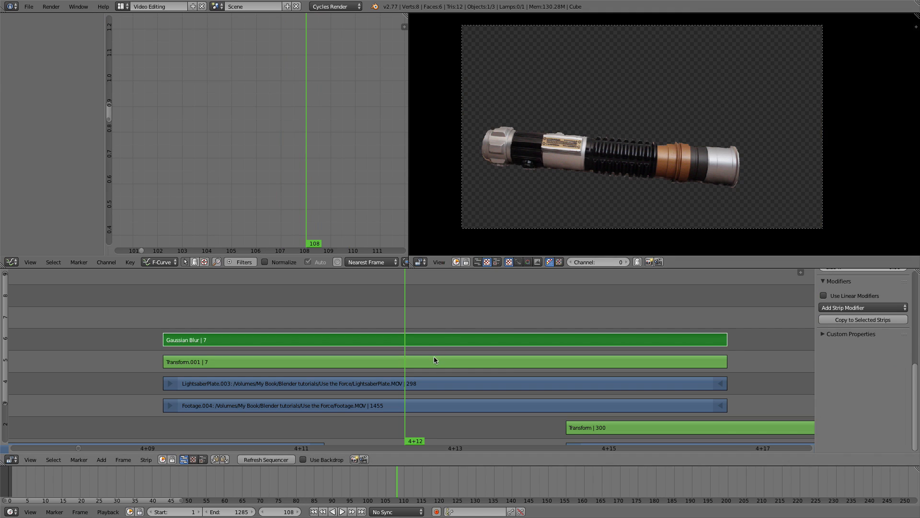
Step: Set the Gaussian Blur strip's blend mode to Alpha Over
scroll(858, 335, "up", 10)
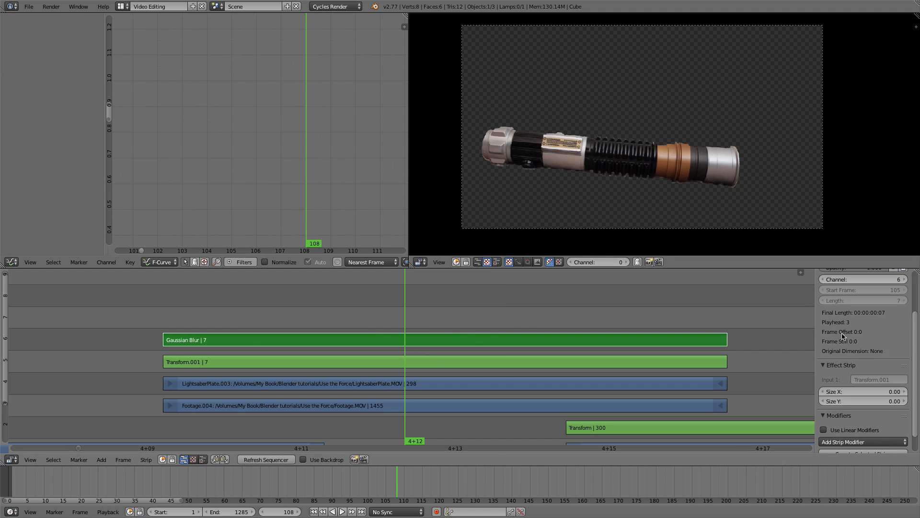
left_click(872, 313)
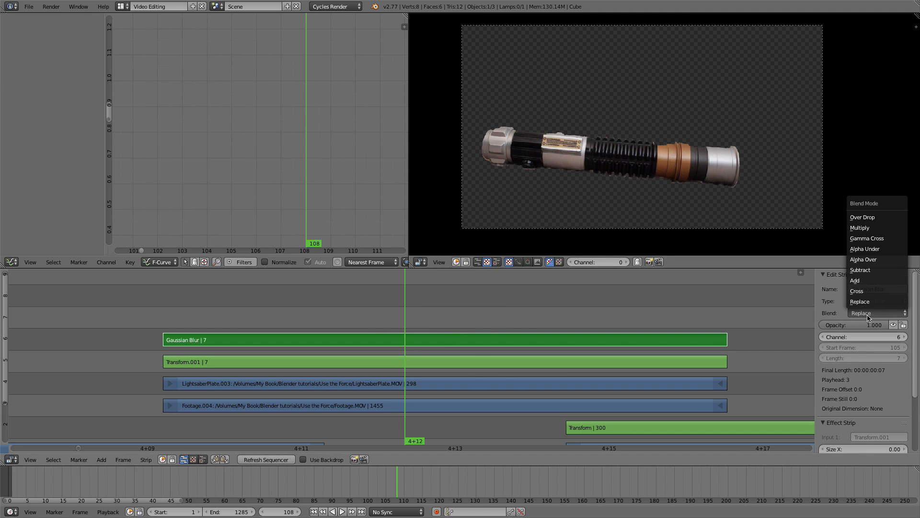
left_click(873, 259)
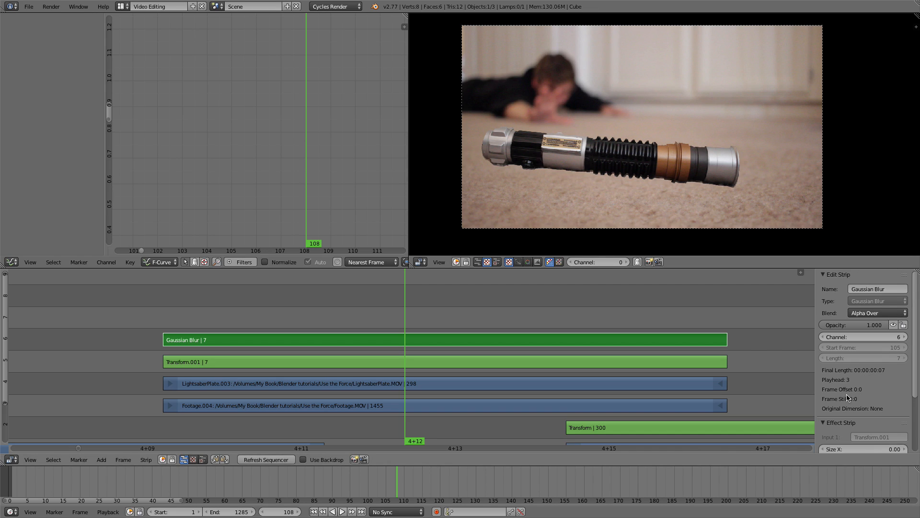
Step: Try a Gaussian Blur with Size X 10 and Size Y 30
scroll(830, 369, "down", 3)
scroll(860, 393, "down", 2)
left_click(861, 371)
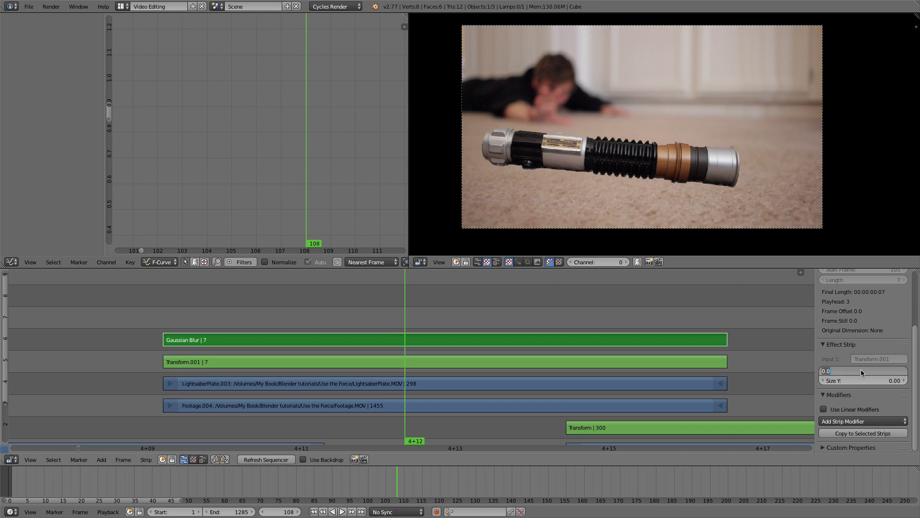
type("10")
key("Tab")
type("30")
key("Return")
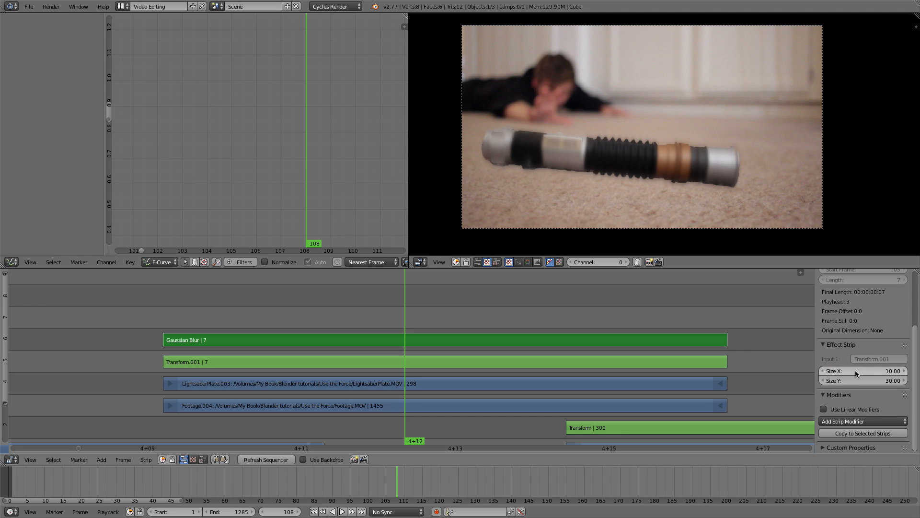
Step: Try a Gaussian Blur with Size X 30 and Size Y 10
left_click(856, 370)
type("30")
key("Tab")
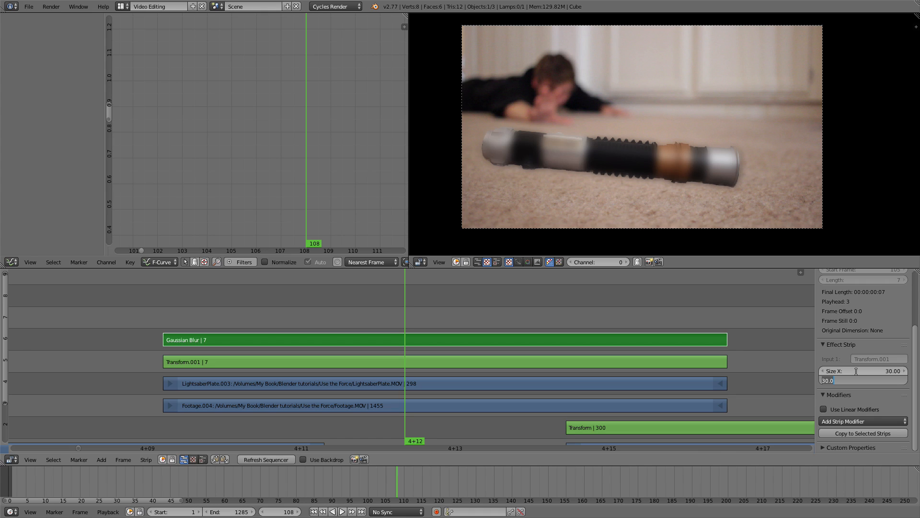
type("10")
key("Return")
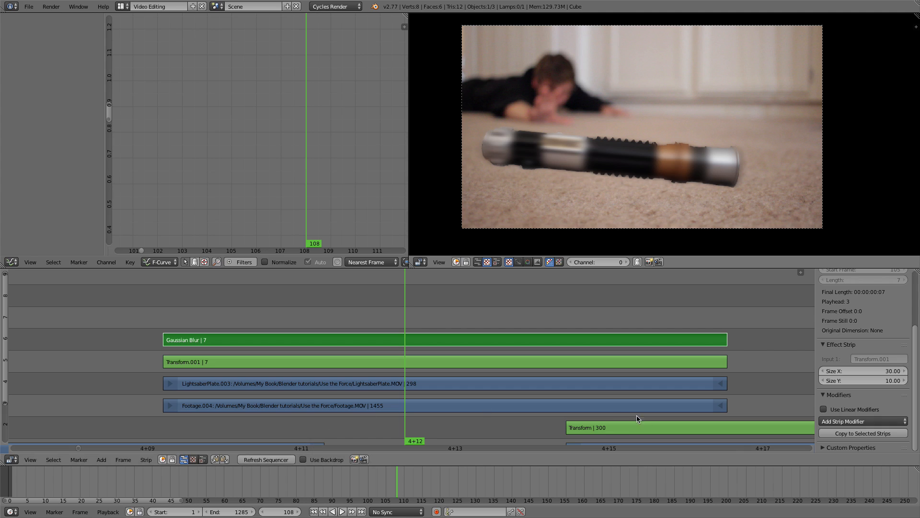
Step: Set the Transform.001 strip's opacity to 0 so only the blurred lightsaber is layered over the footage
scroll(843, 374, "up", 4)
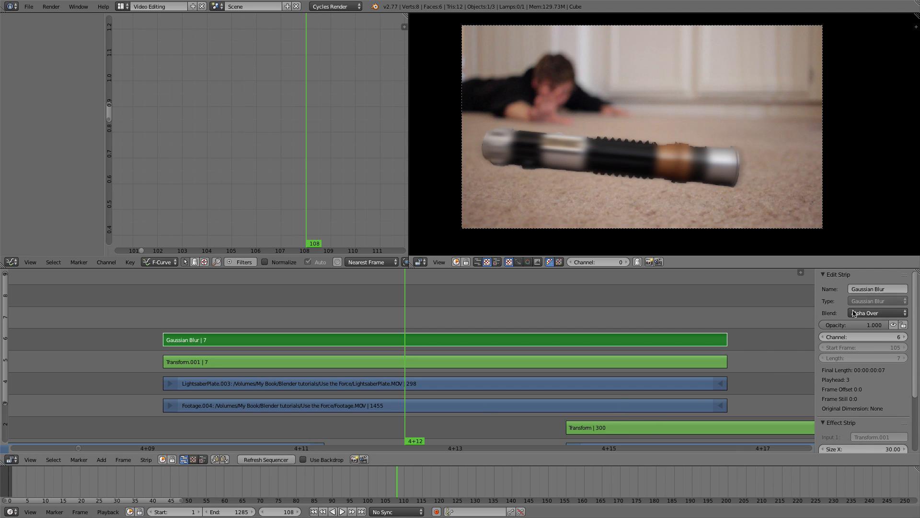
left_click(590, 366)
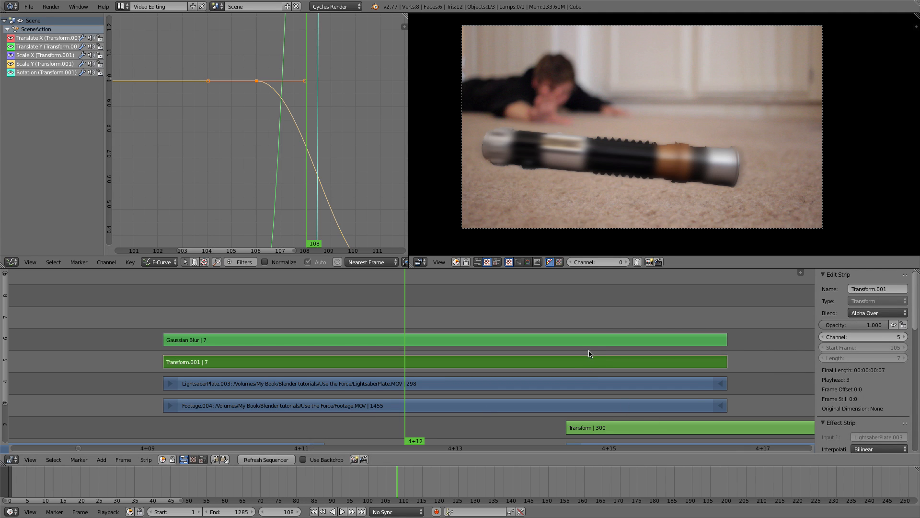
left_click(589, 342)
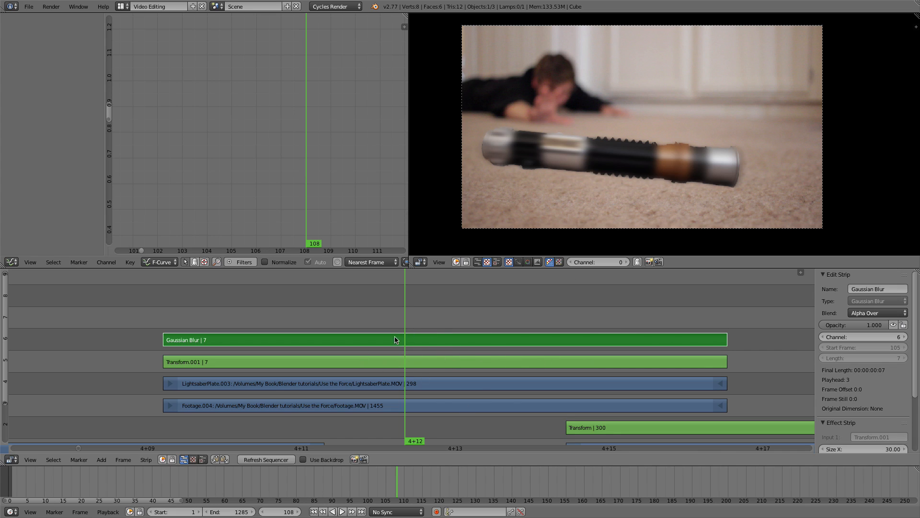
left_click(433, 365)
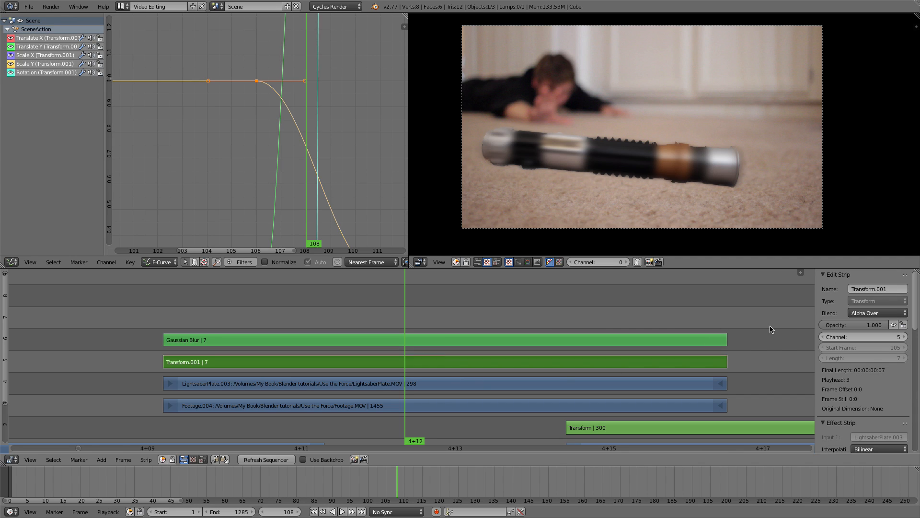
left_click_drag(877, 326, 843, 326)
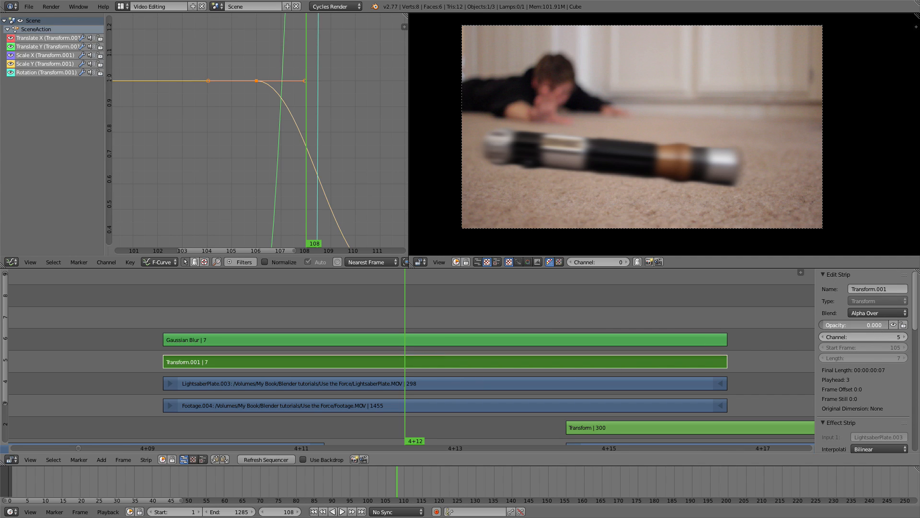
Step: Try Size X 50 and Size Y 290 on the Gaussian Blur strip
left_click(434, 344)
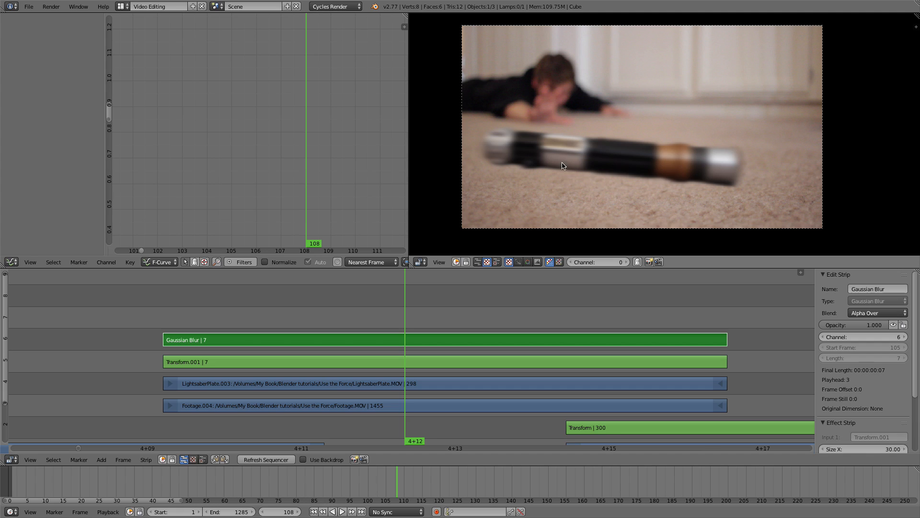
scroll(839, 374, "down", 4)
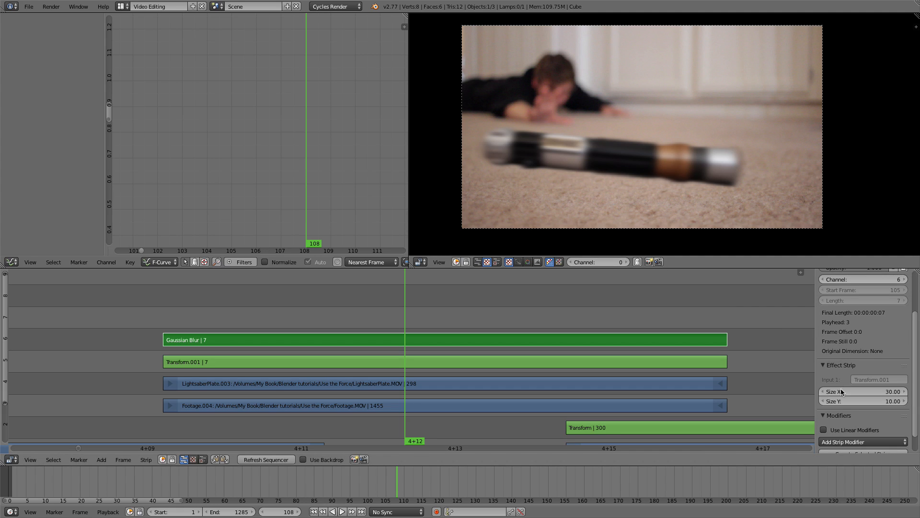
left_click(839, 373)
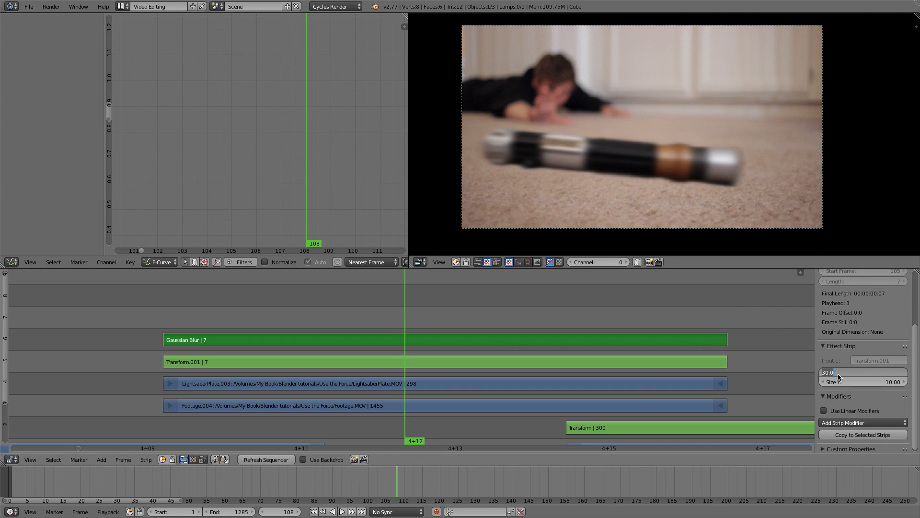
type("50")
key("Return")
left_click(836, 382)
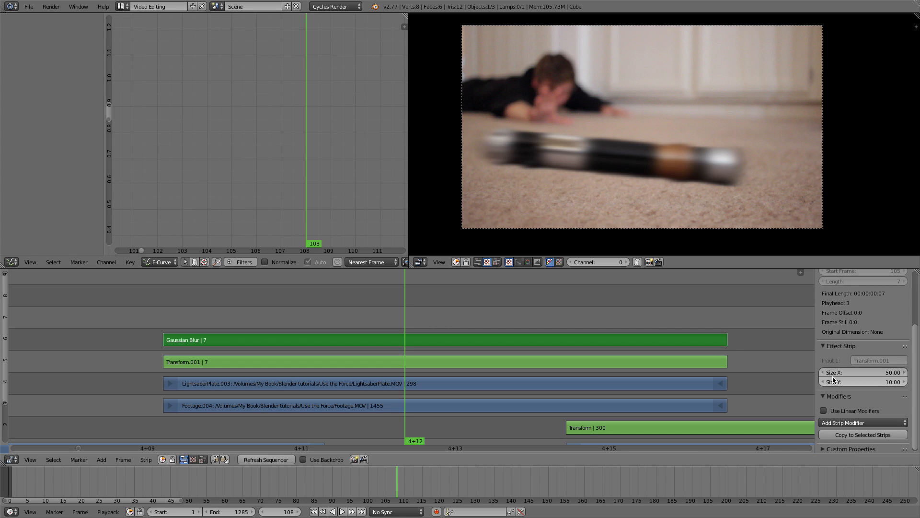
type("290")
key("Return")
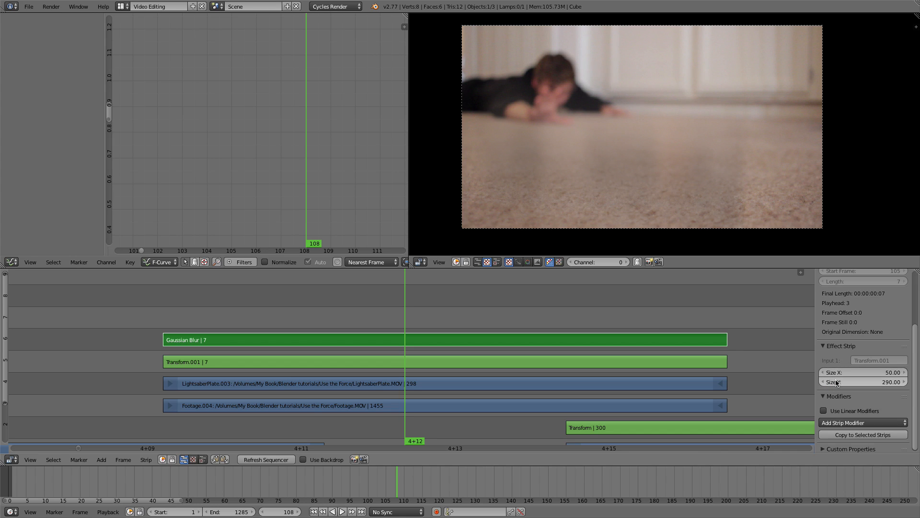
Step: Try reducing the Gaussian Blur strip's Size X to 0.90 and Size Y to 25.15
left_click(837, 381)
type("20")
key("Return")
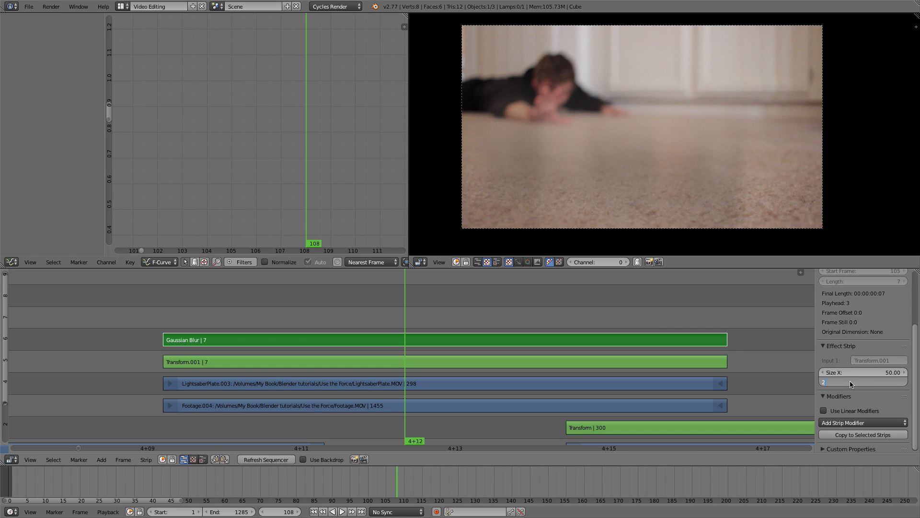
left_click_drag(851, 383, 880, 374)
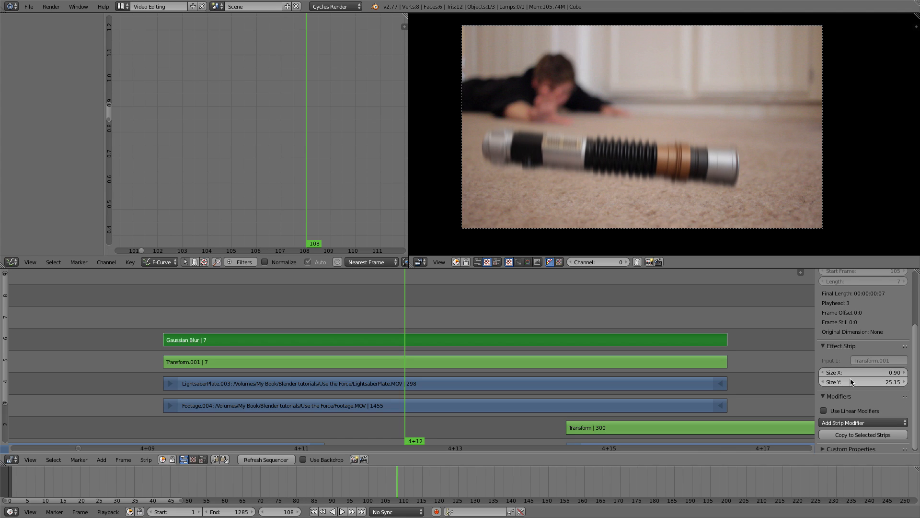
Step: Set the Gaussian Blur strip's Size X to 5 and Size Y to 30
left_click(859, 372)
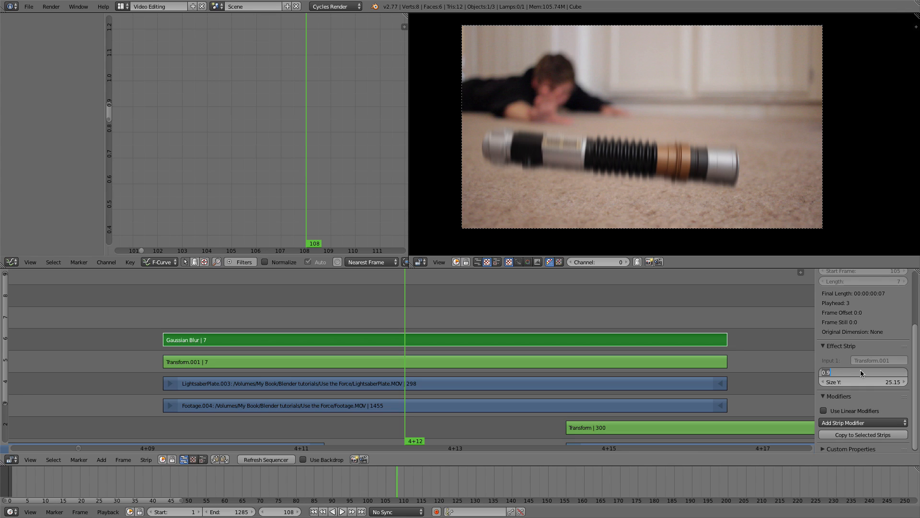
type("5")
key("Tab")
type("30")
key("Return")
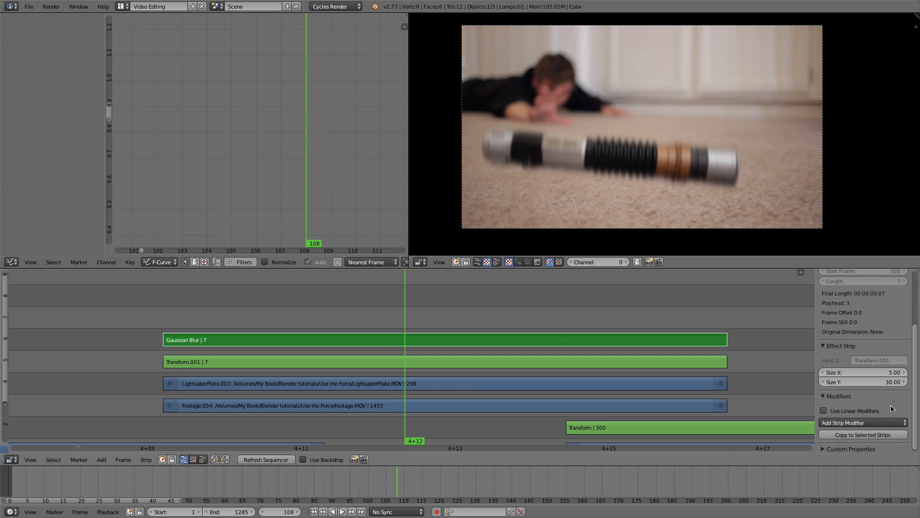
Step: Set the Gaussian Blur strip's opacity to 0.85
scroll(873, 383, "down", 1)
scroll(863, 371, "up", 5)
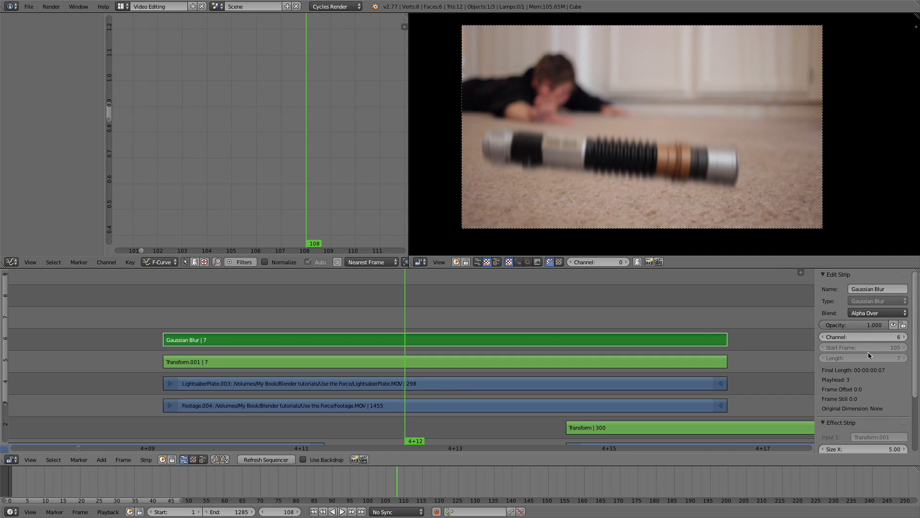
left_click(857, 326)
type(".85")
key("Return")
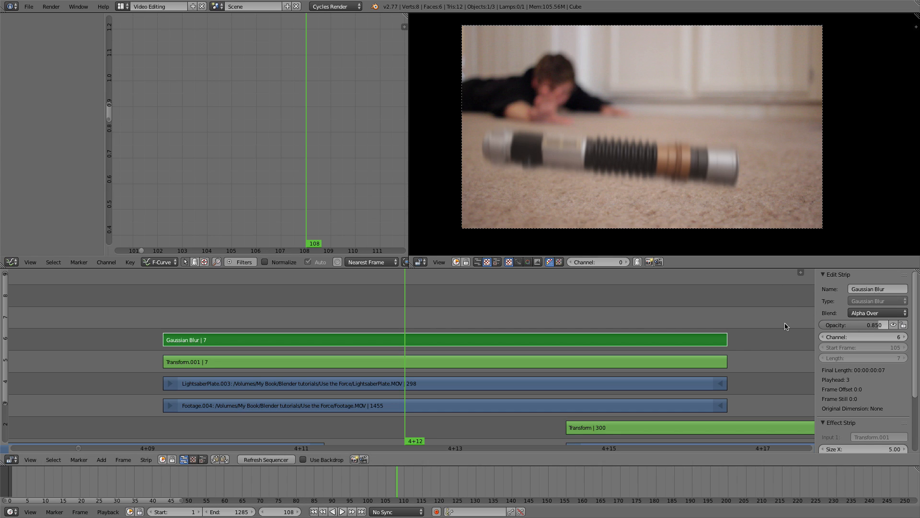
Step: Preview the motion, and keyframe the Gaussian Blur strip's opacity at 0.85 on frame 107 and 0 on frame 105
key("alt+a")
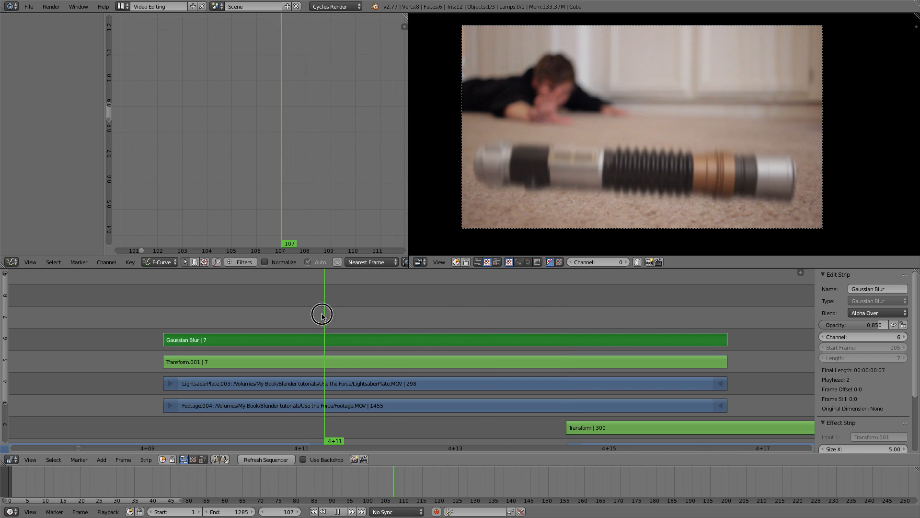
scroll(271, 337, "down", 4)
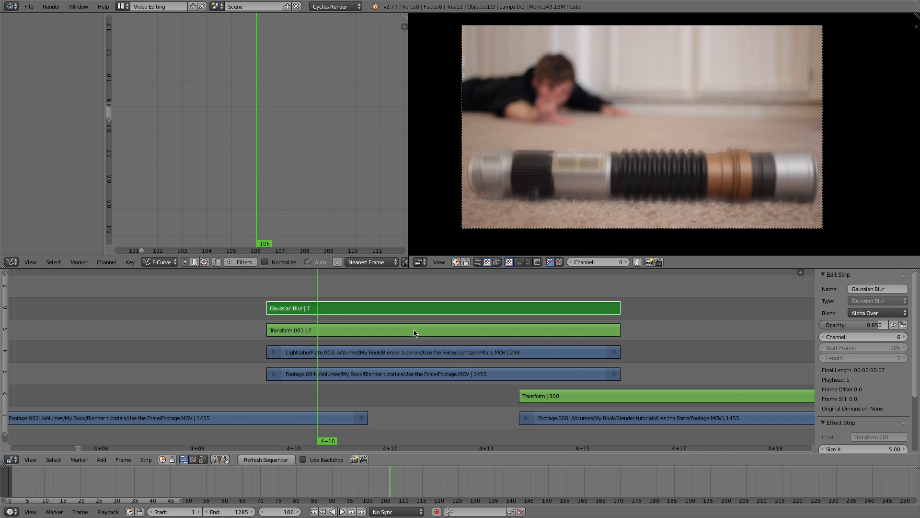
key("Right")
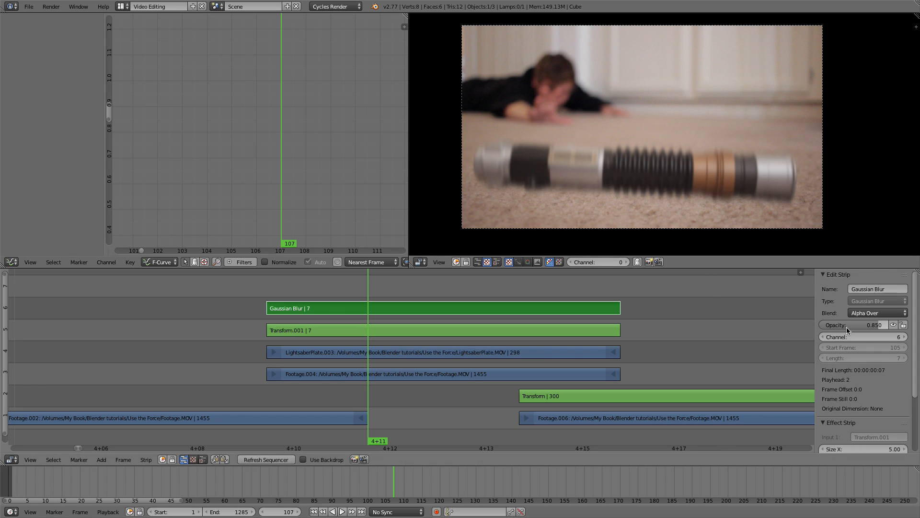
key("i")
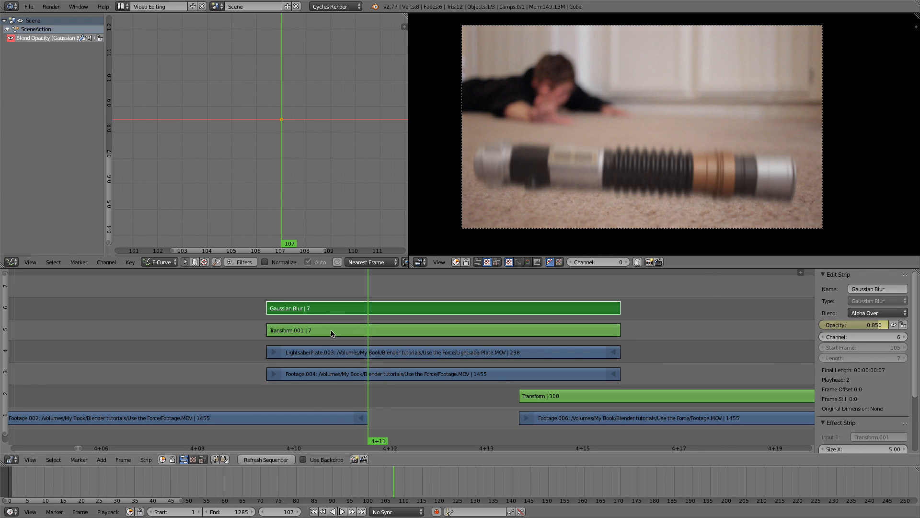
key("Left")
key("Left")
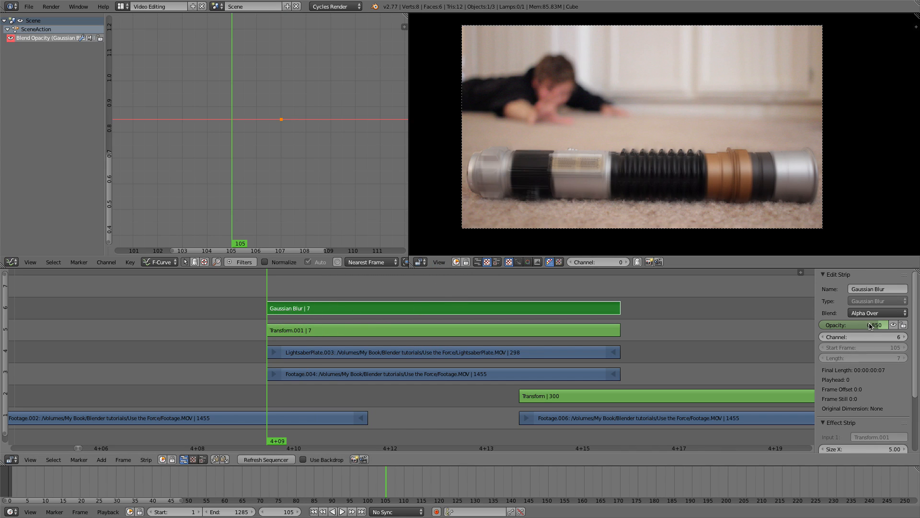
left_click_drag(876, 325, 823, 325)
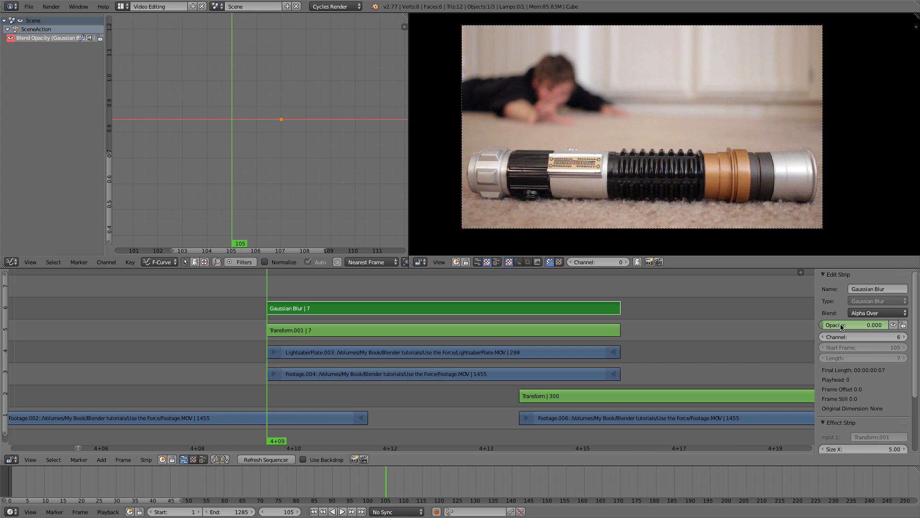
key("i")
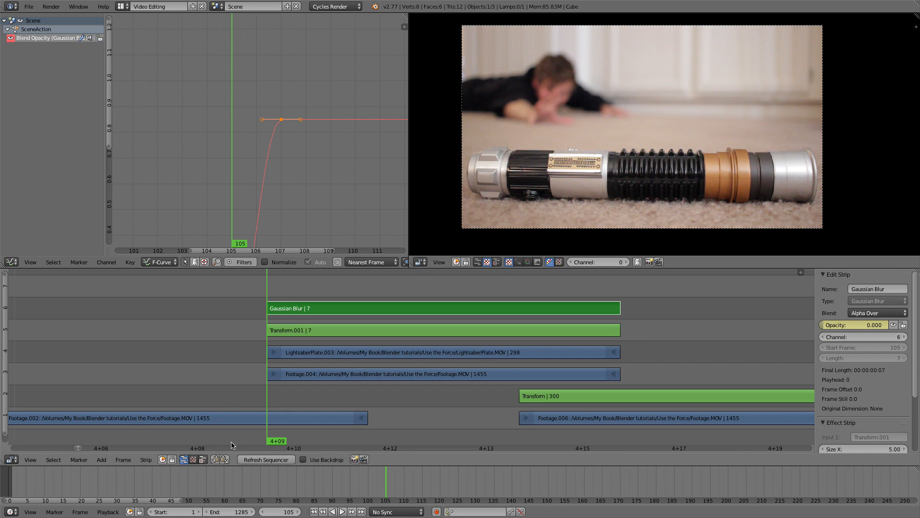
Step: Step back and forth through the frames up to 110 to examine the blur fading in on the moving lightsaber
key("Right")
key("Right")
key("Right")
key("Left")
key("Left")
key("Left")
key("Right")
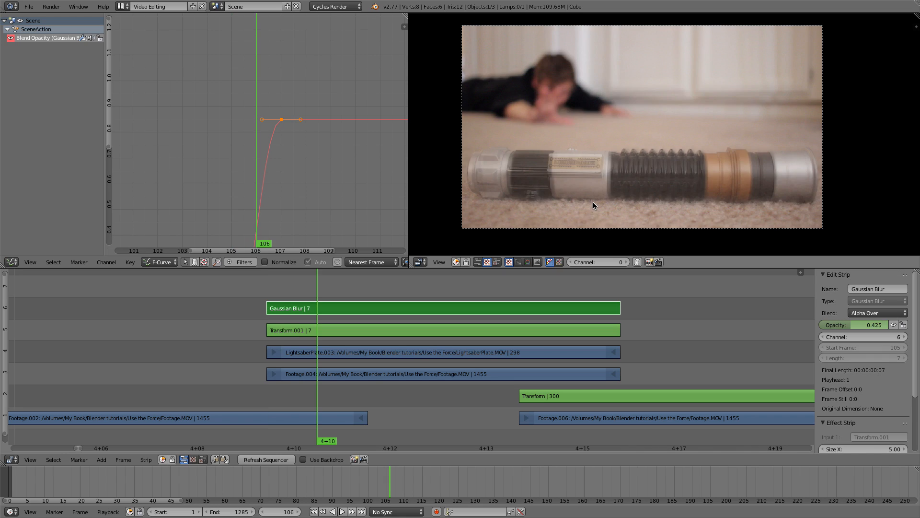
key("Right")
key("Right")
key("Right")
key("Left")
key("Left")
key("Left")
key("Left")
key("Right")
key("Right")
key("Right")
key("Right")
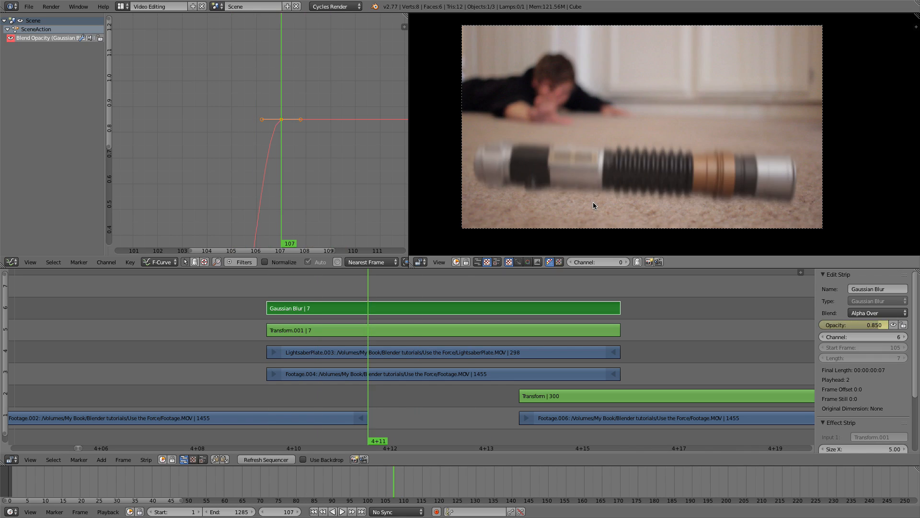
key("Left")
key("Left")
key("Left")
key("Left")
key("Right")
key("Right")
key("Left")
key("Left")
key("Right")
key("Right")
key("Right")
key("Right")
key("Right")
key("Right")
key("Right")
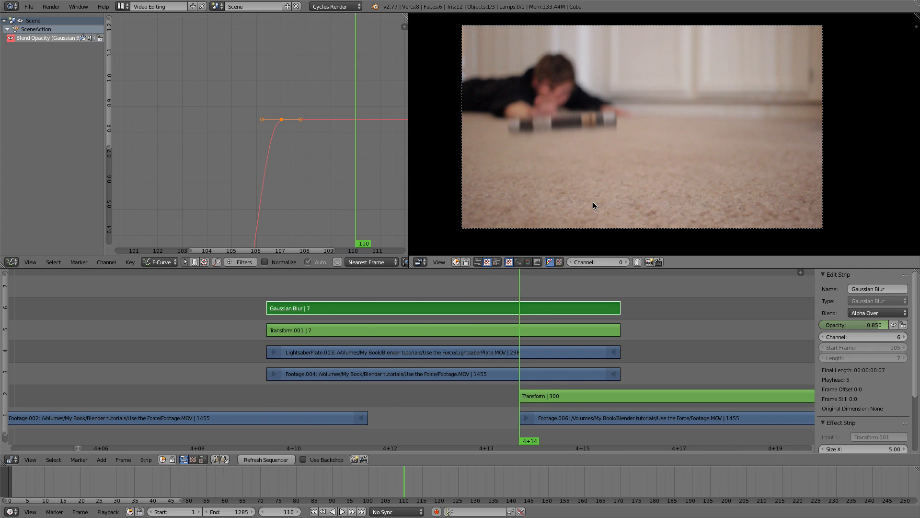
key("Left")
key("Left")
key("Left")
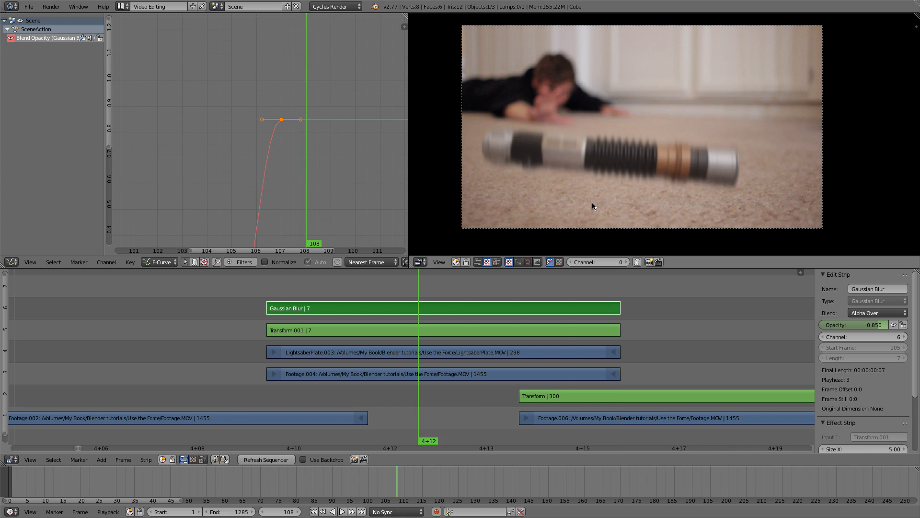
key("Right")
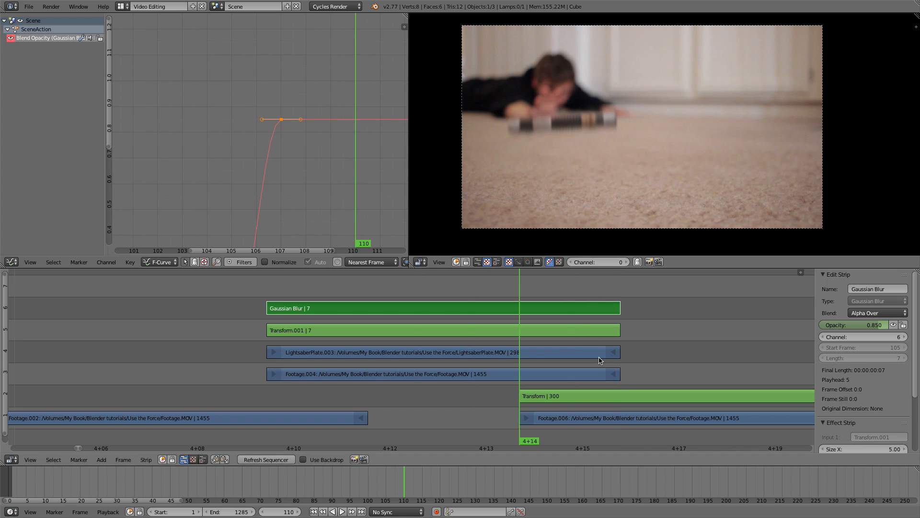
Step: Step back and forth through frames 110 to 112 to examine where the lightsaber reaches the hand and the blur should end
key("Right")
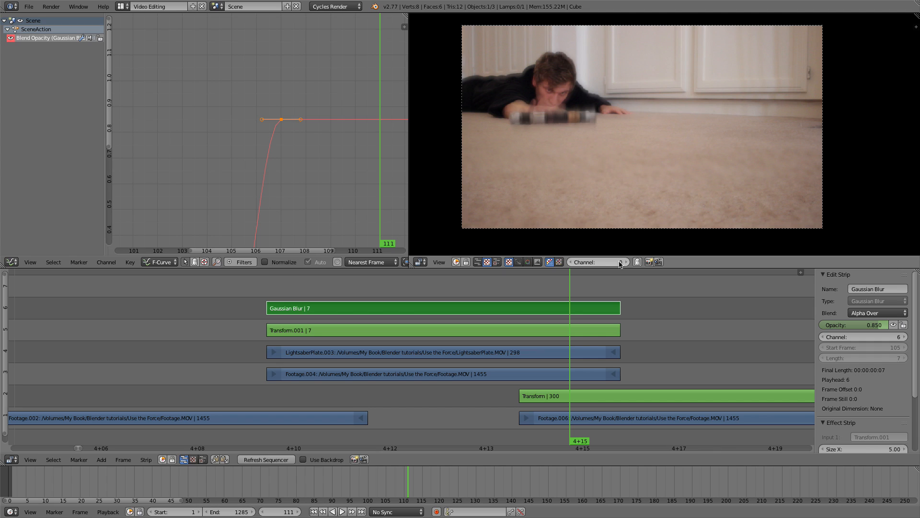
key("Left")
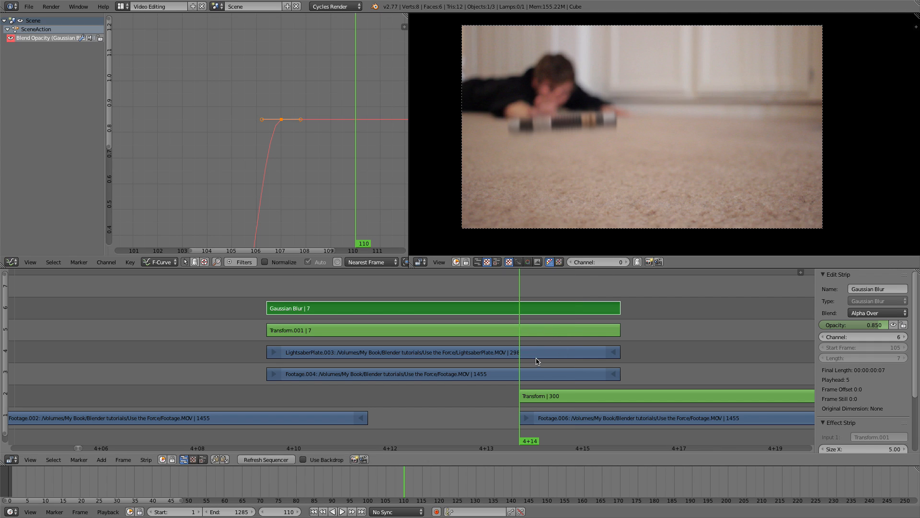
key("Right")
key("Left")
key("Left")
key("Right")
key("Right")
key("Right")
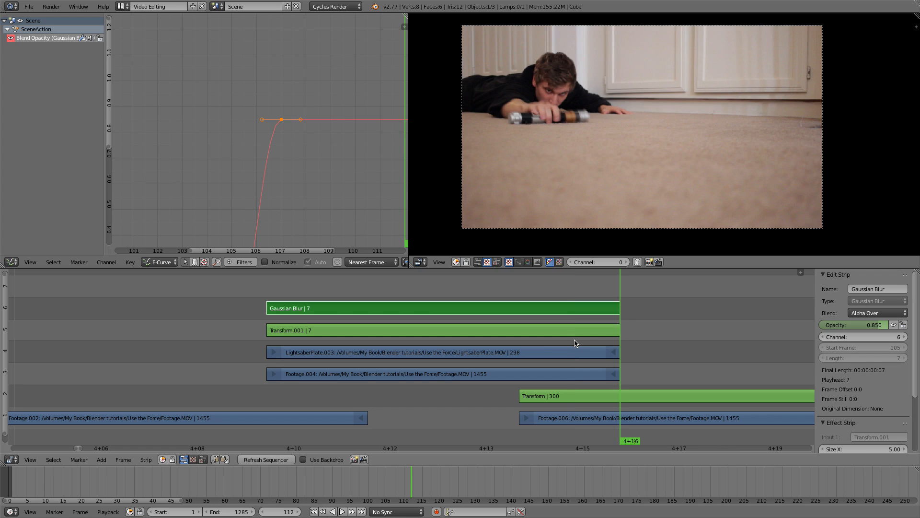
key("Left")
key("Right")
key("Left")
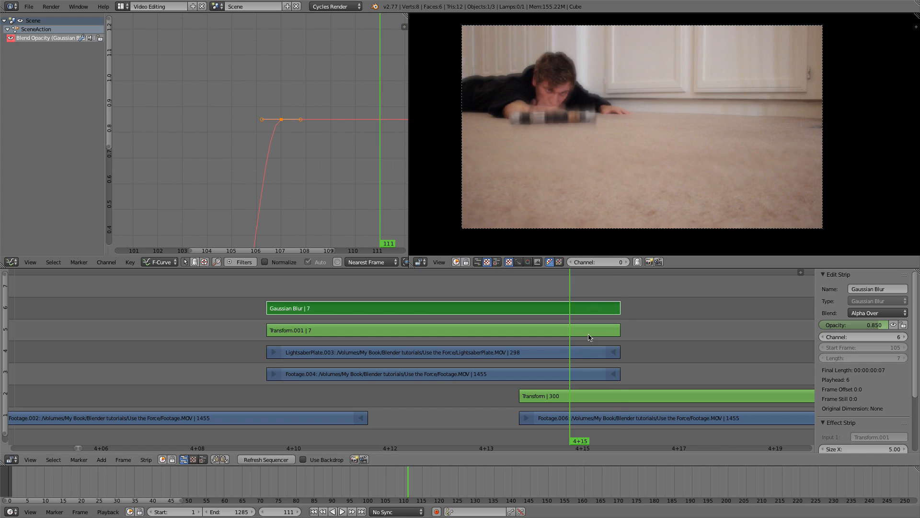
key("Left")
key("Right")
Step: Keyframe the Gaussian Blur strip's opacity at 0.85 on frame 110 and at 0 on frame 112
left_click(530, 295)
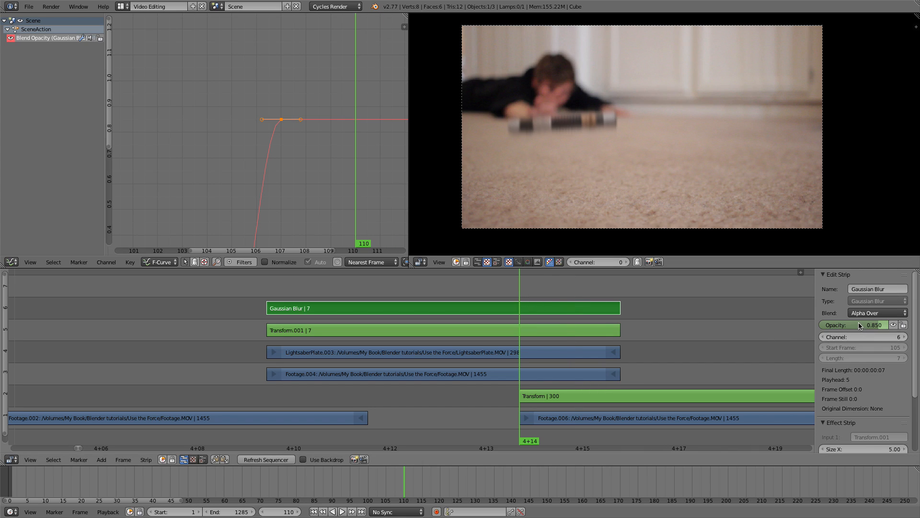
key("i")
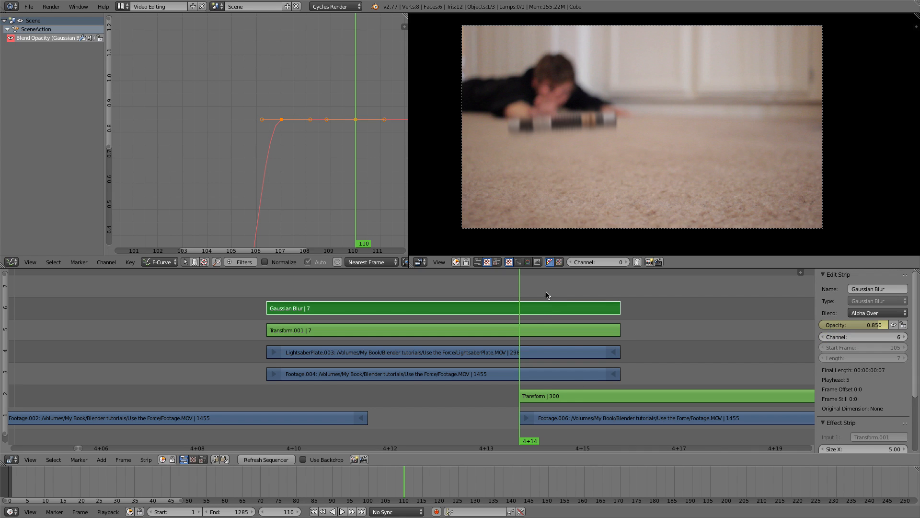
left_click(570, 291)
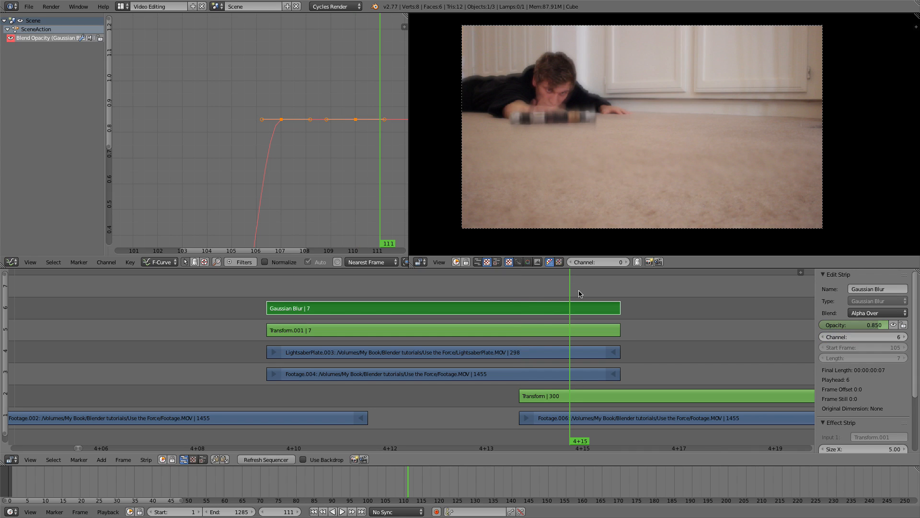
key("Right")
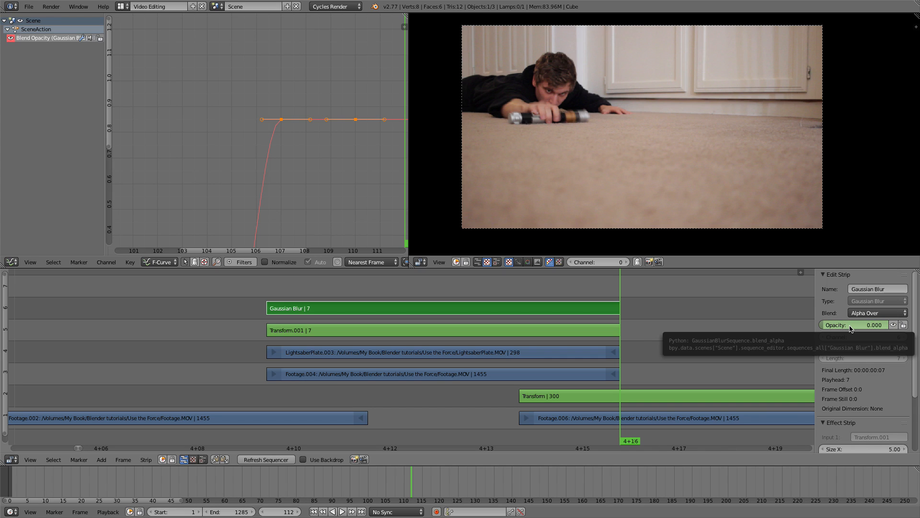
key("i")
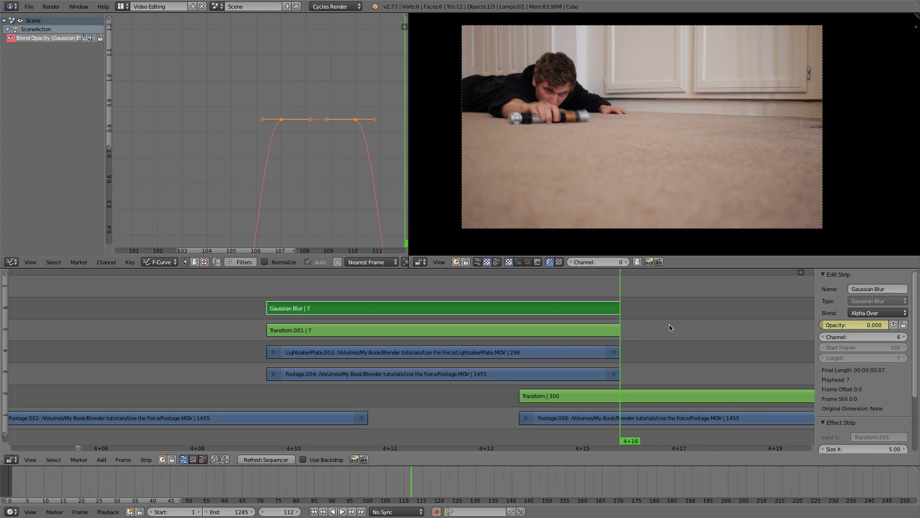
Step: Step back and forth through the frames from 110 to 120 to examine the blur fading out
key("Left")
key("Left")
key("Left")
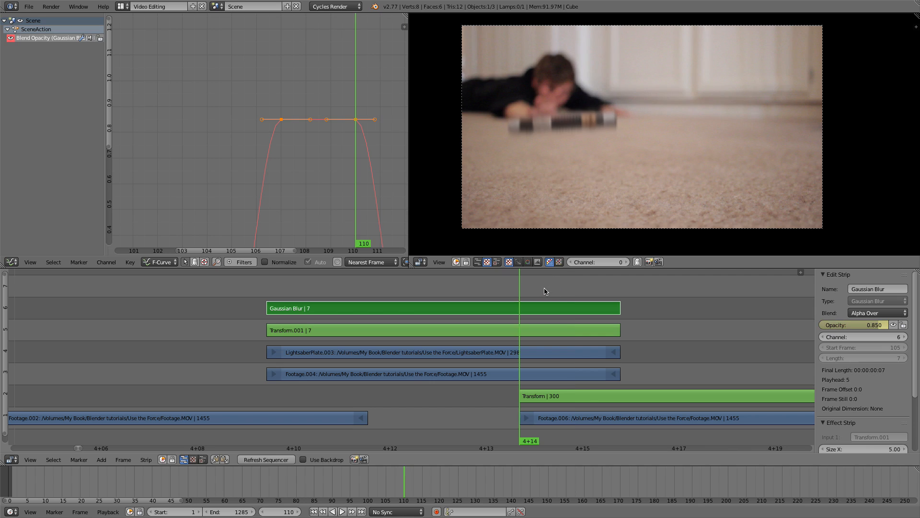
key("Right")
key("Right")
key("Right")
key("Left")
key("Left")
key("Right")
key("Right")
key("Right")
key("Right")
key("Right")
key("Right")
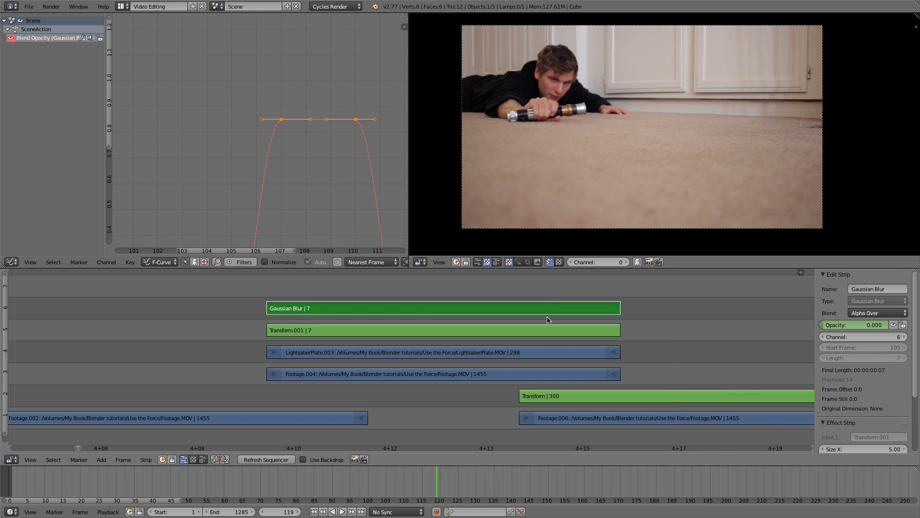
scroll(549, 326, "down", 6)
key("Right")
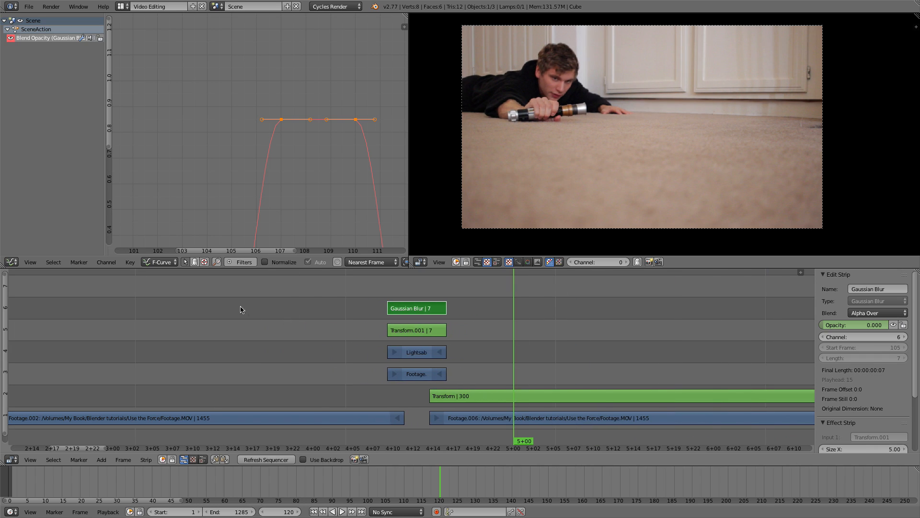
Step: Play the lightsaber shot repeatedly from around frame 90 to check the blurred motion at full speed
left_click(253, 305)
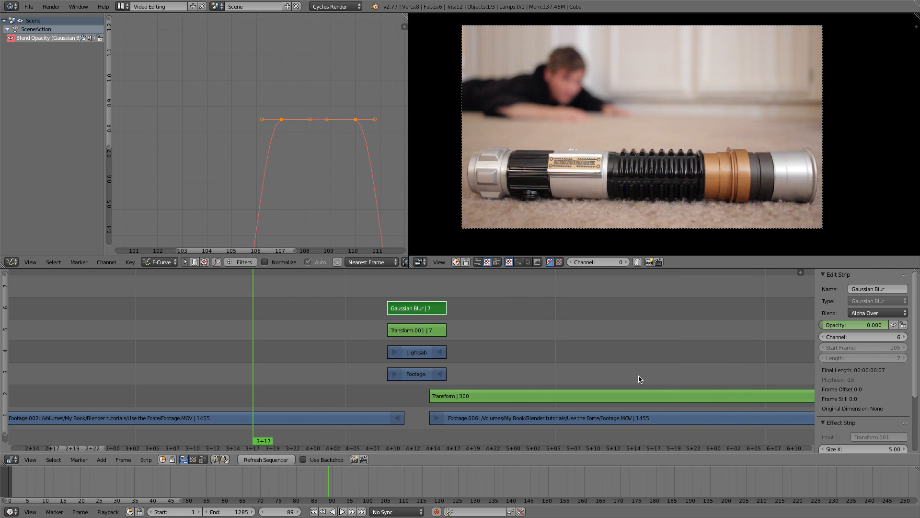
key("alt+a")
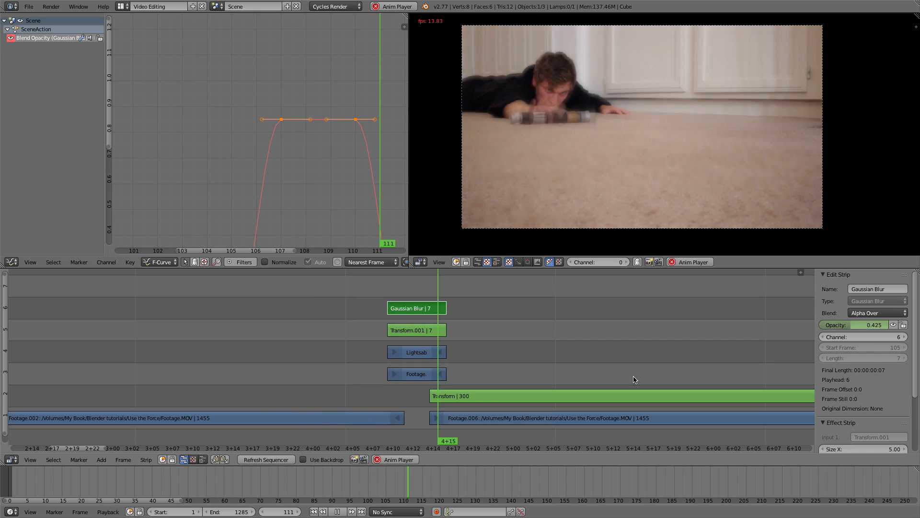
left_click(299, 309)
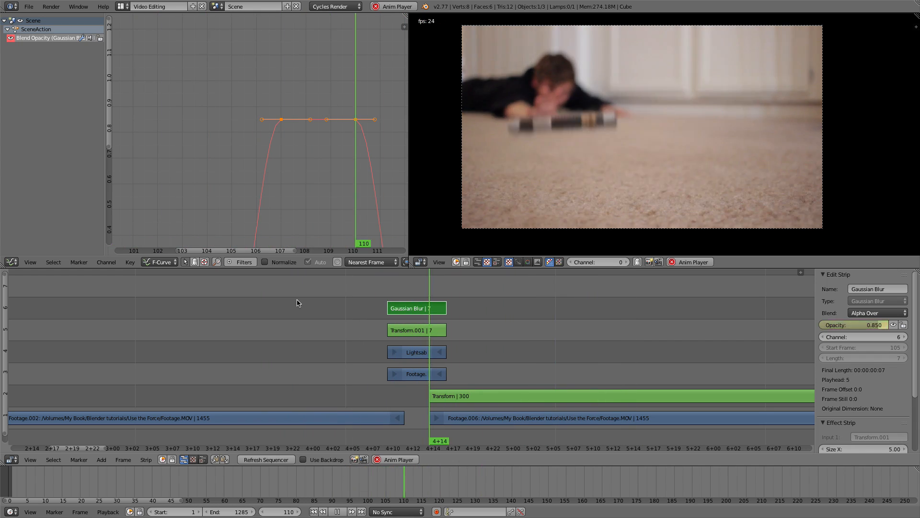
left_click(298, 303)
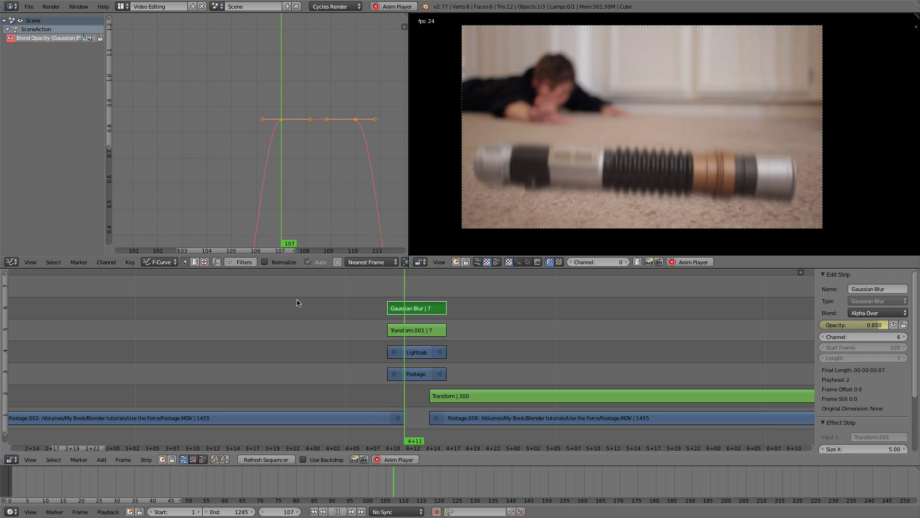
left_click(297, 302)
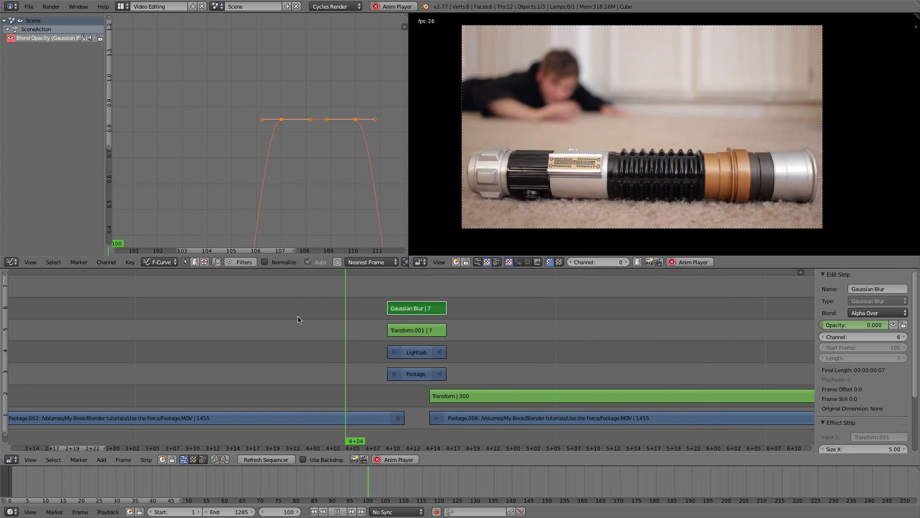
key("Escape")
left_click(278, 308)
mouse_move(279, 308)
left_mouse_down()
mouse_move(293, 305)
mouse_move(246, 312)
mouse_move(271, 310)
left_mouse_up()
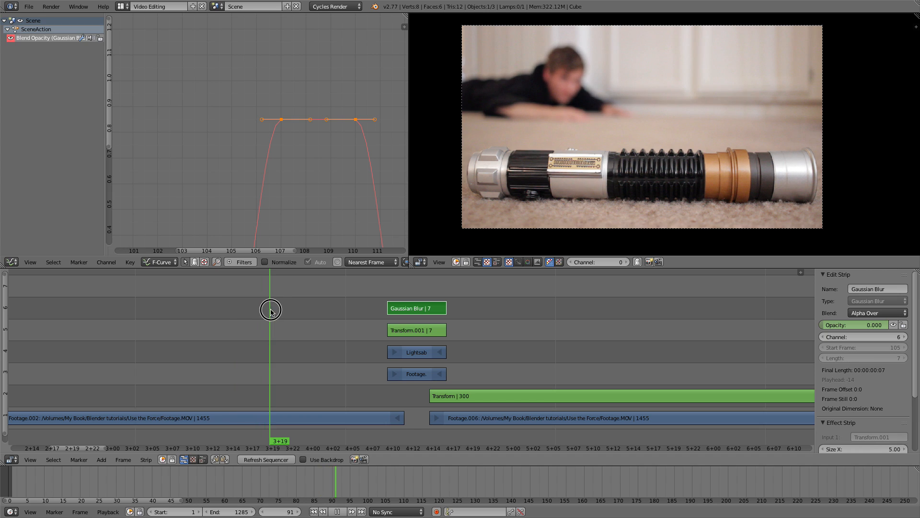
Step: Select the first footage strip, scrub across the effect strips and play the shot to review the complete transition
right_click(231, 419)
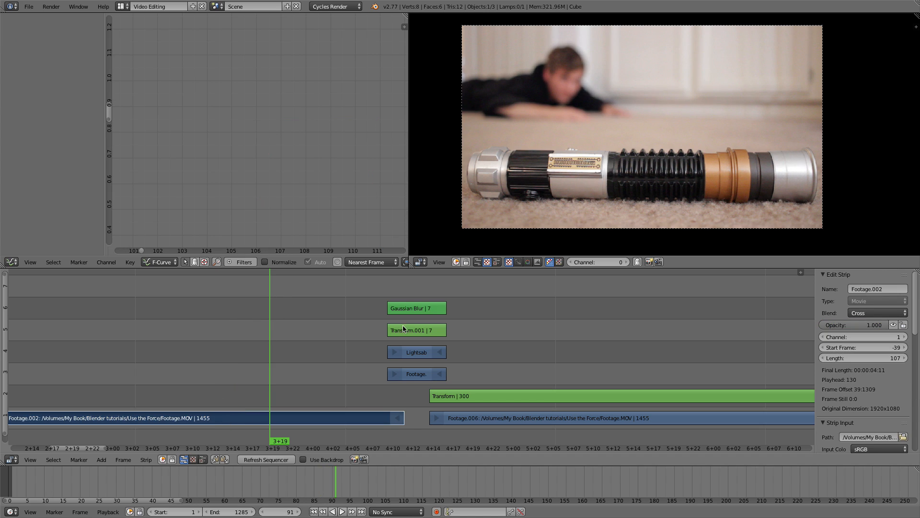
left_click(487, 314)
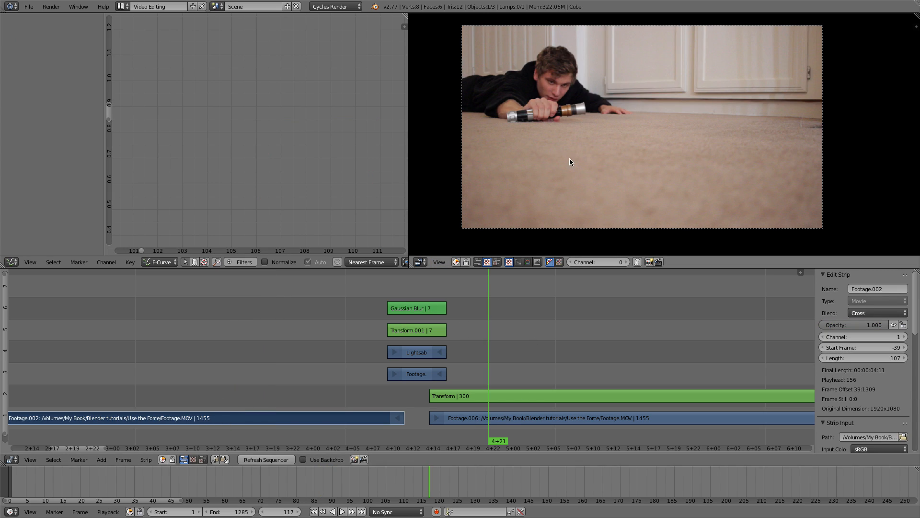
left_click(416, 290)
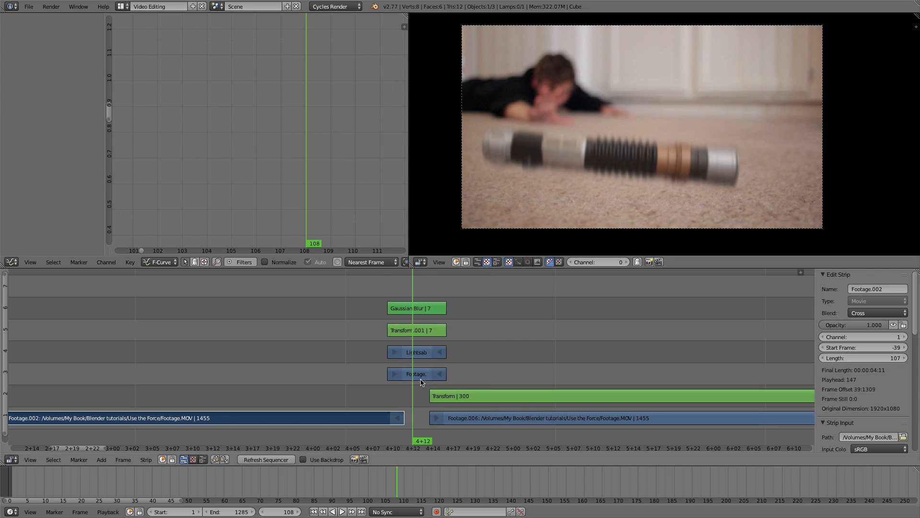
left_click_drag(406, 283, 380, 286)
scroll(348, 365, "down", 1)
scroll(349, 365, "up", 2)
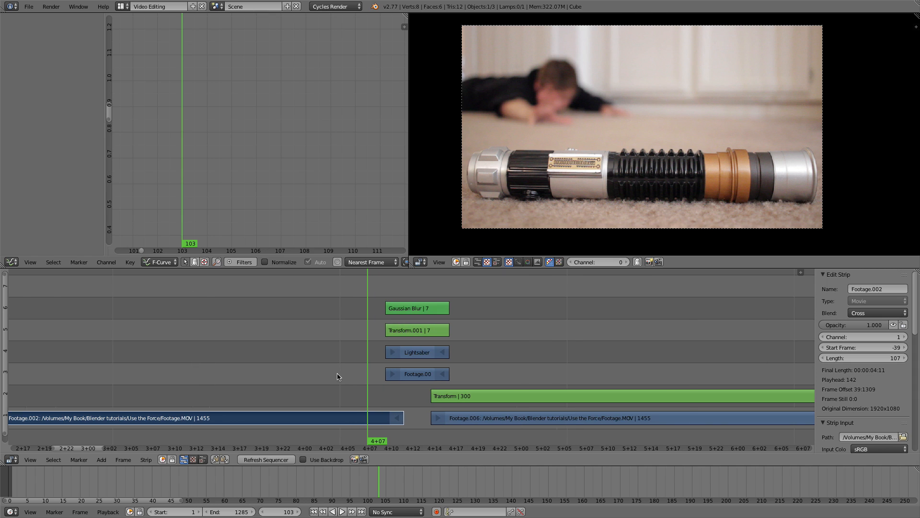
key("alt+a")
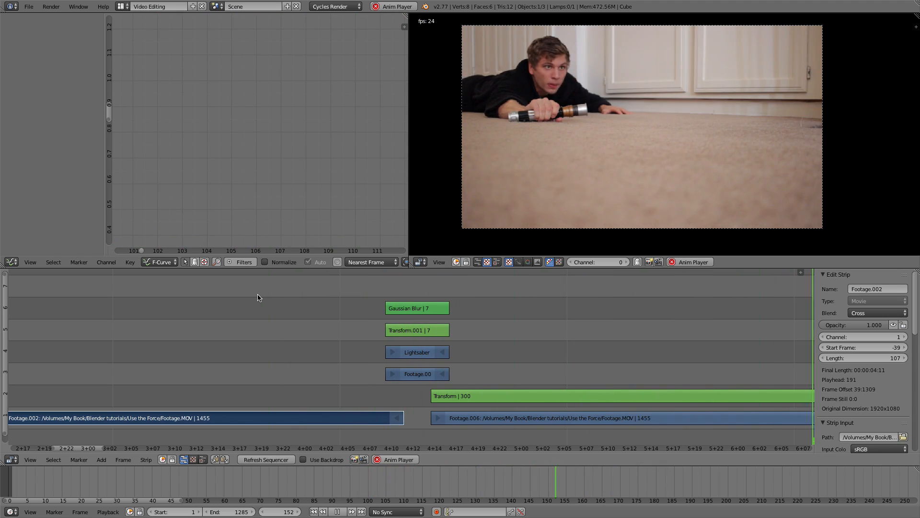
key("Escape")
Step: Add an Adjustment Layer effect strip and move it to channel 7, starting at frame 0
scroll(305, 344, "down", 5)
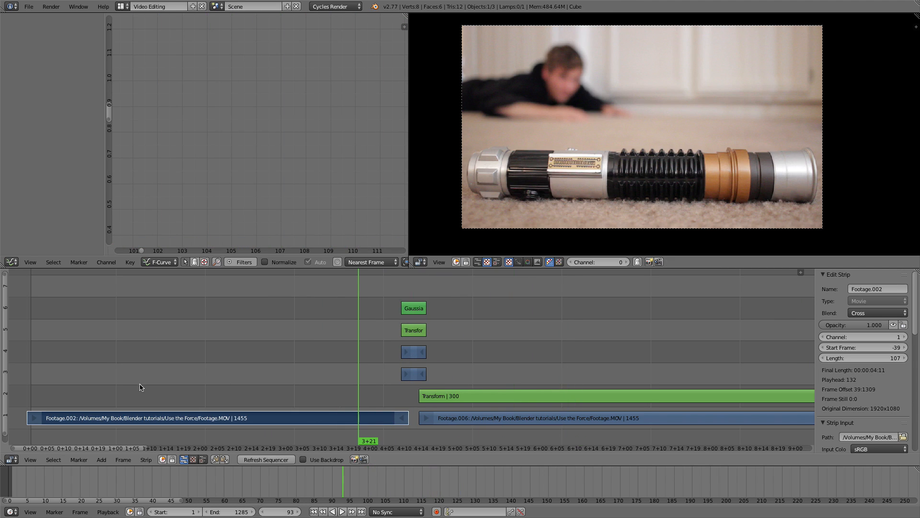
scroll(336, 331, "down", 4)
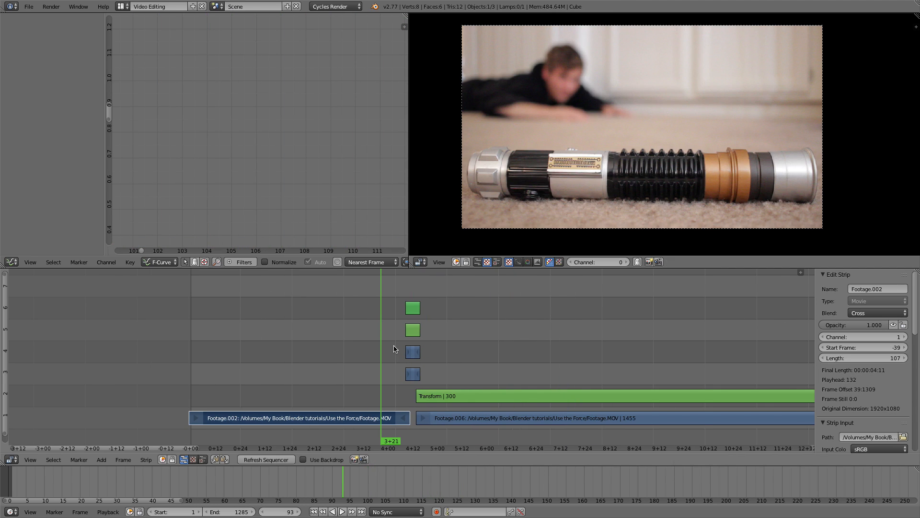
left_click(233, 325)
key("shift+a")
mouse_move(234, 325)
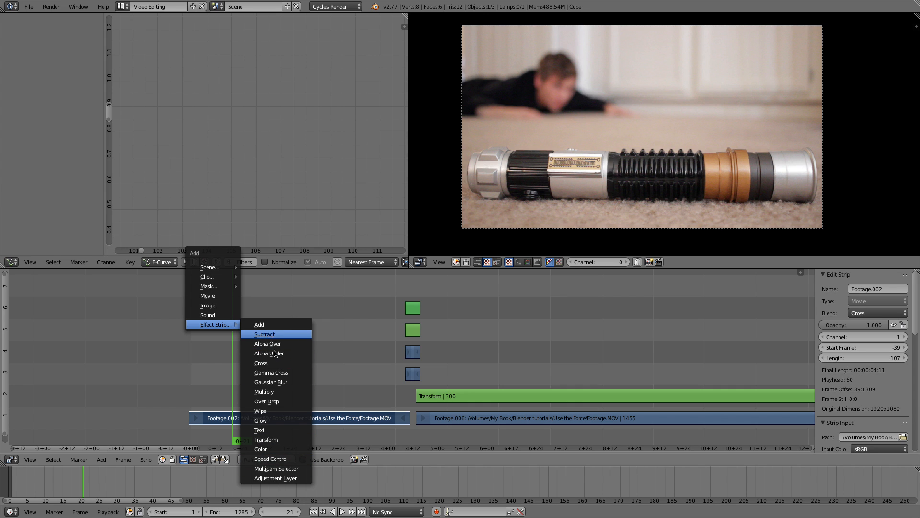
left_click(285, 479)
left_click(256, 397)
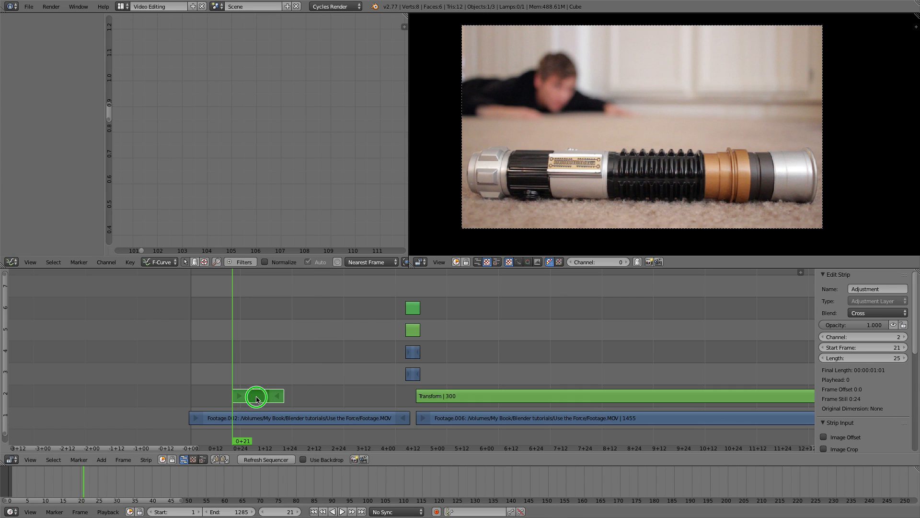
key("g")
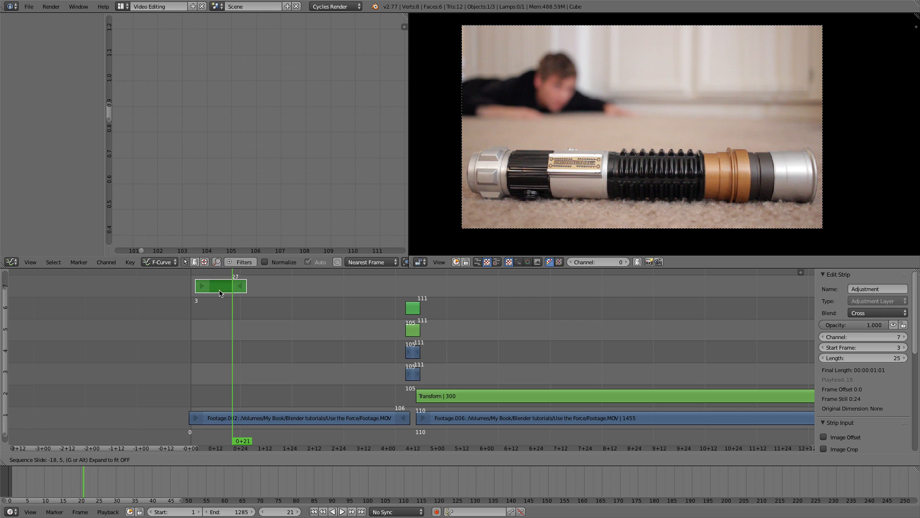
left_click(214, 292)
Step: Extend the adjustment layer's end to frame 358 so that it spans the strips below
left_click_drag(238, 286, 687, 287)
scroll(714, 321, "down", 2)
middle_click_drag(704, 328, 314, 334)
key("g")
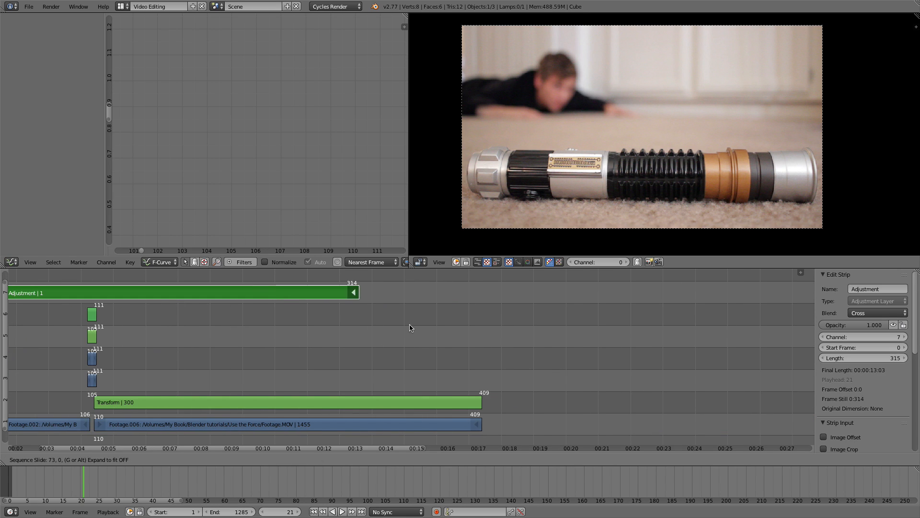
left_click(377, 352)
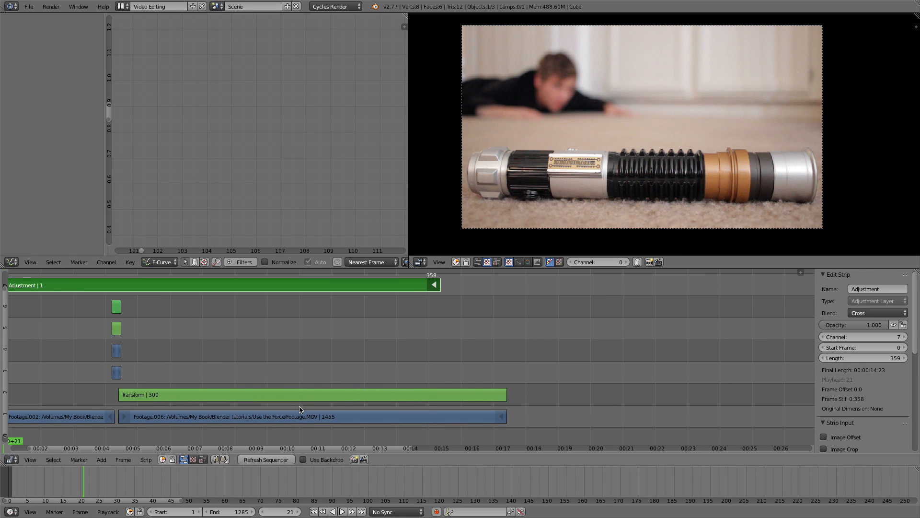
Step: Cut the long Transform strip and its Footage.006 strip at frame 188
left_click_drag(246, 311, 219, 316)
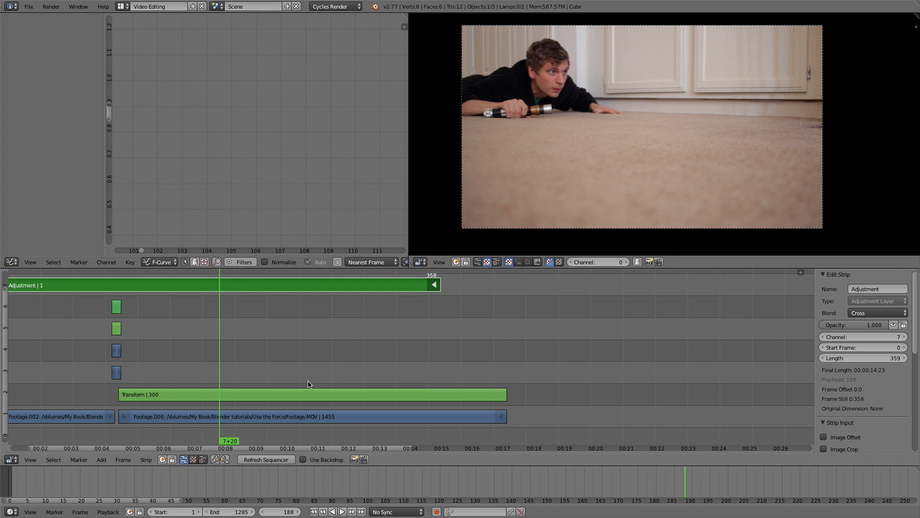
left_click(281, 396)
left_click(278, 417)
key("k")
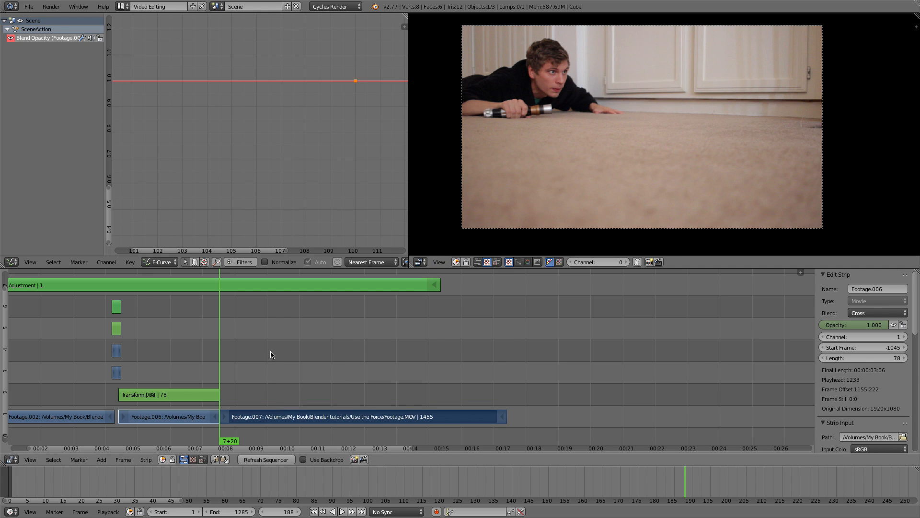
Step: Cut the adjustment layer at frame 188 and delete the adjustment layer and footage pieces after the cut
left_click(269, 290)
key("k")
left_click(268, 285)
key("Delete")
right_click(271, 419)
key("x")
left_click(271, 414)
Step: Move the playhead to frame 130 and add a Color Balance modifier to the adjustment layer strip
scroll(281, 412, "down", 8)
middle_click_drag(342, 337, 402, 359)
right_click(354, 311)
left_click(329, 283)
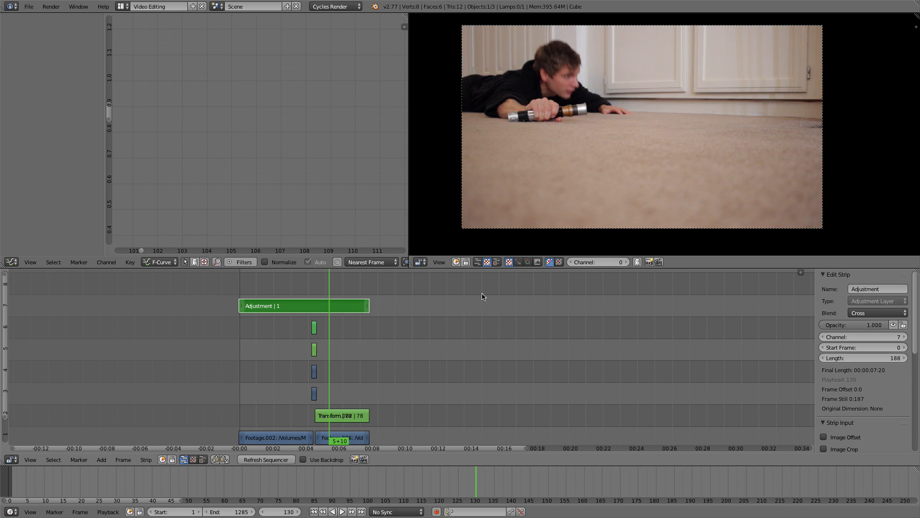
scroll(894, 390, "down", 10)
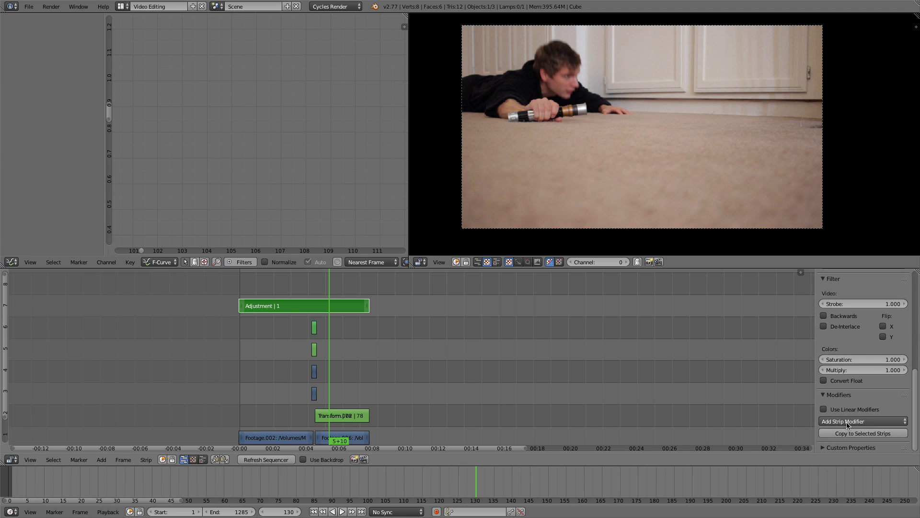
left_click(860, 421)
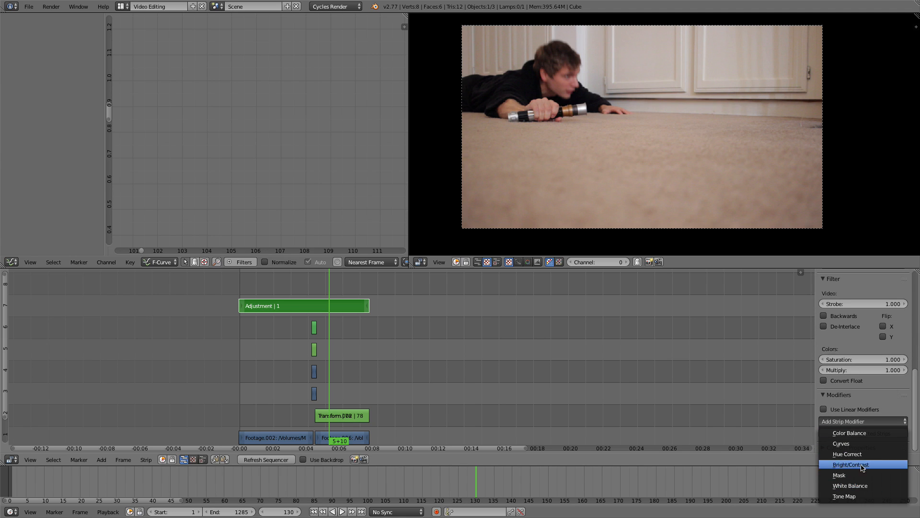
left_click(857, 434)
scroll(863, 384, "down", 8)
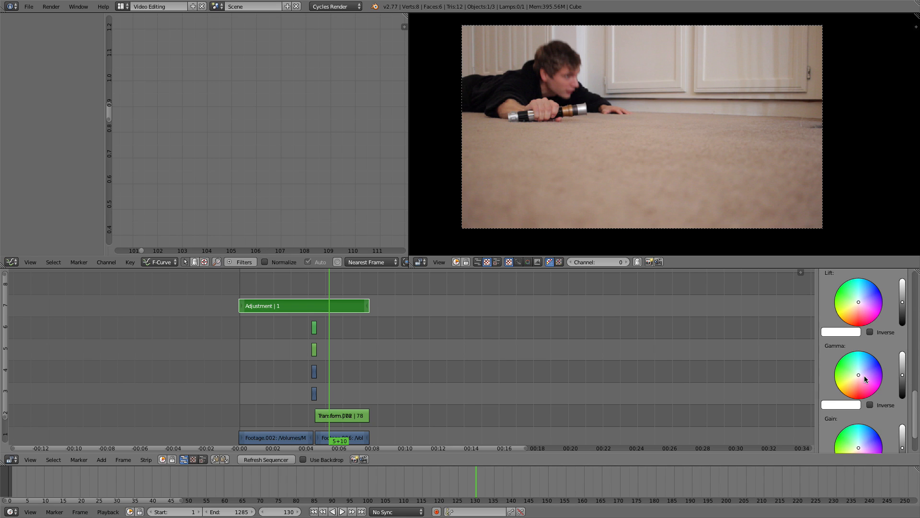
Step: Grade the Color Balance modifier by shifting Lift slightly towards yellow-green and Gamma and Gain towards blue, with small brightness adjustments
scroll(865, 371, "down", 3)
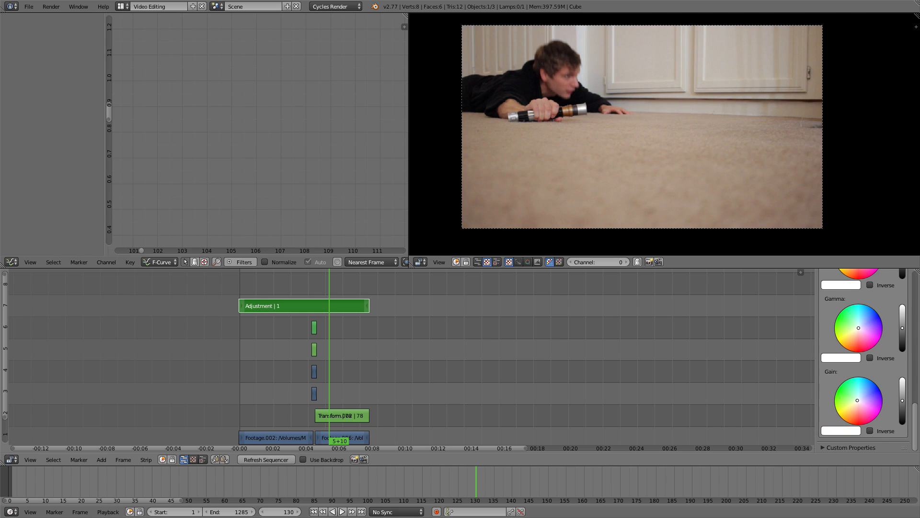
scroll(871, 373, "up", 8)
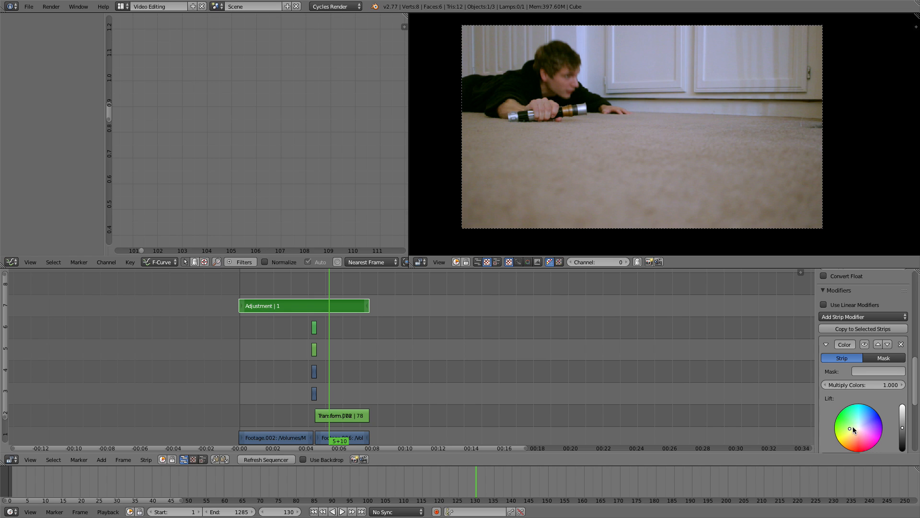
left_click_drag(903, 427, 902, 426)
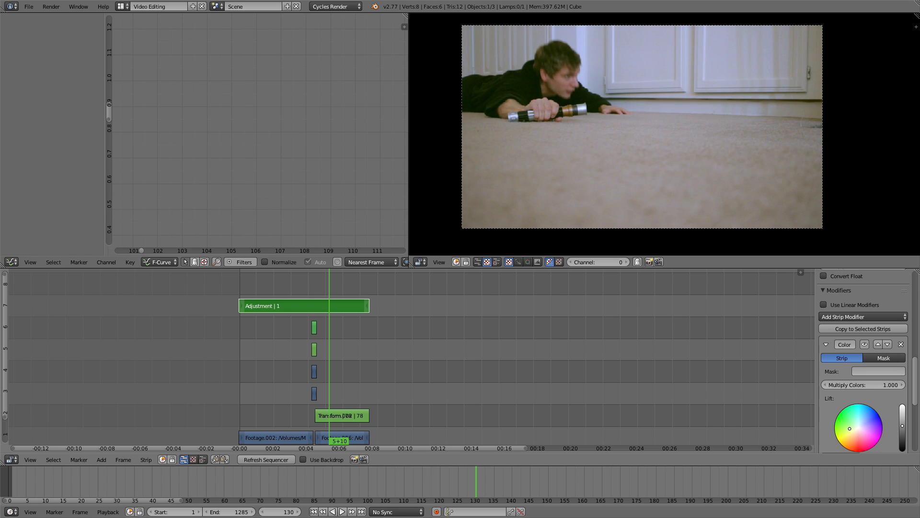
scroll(899, 392, "down", 8)
left_click_drag(903, 400, 903, 402)
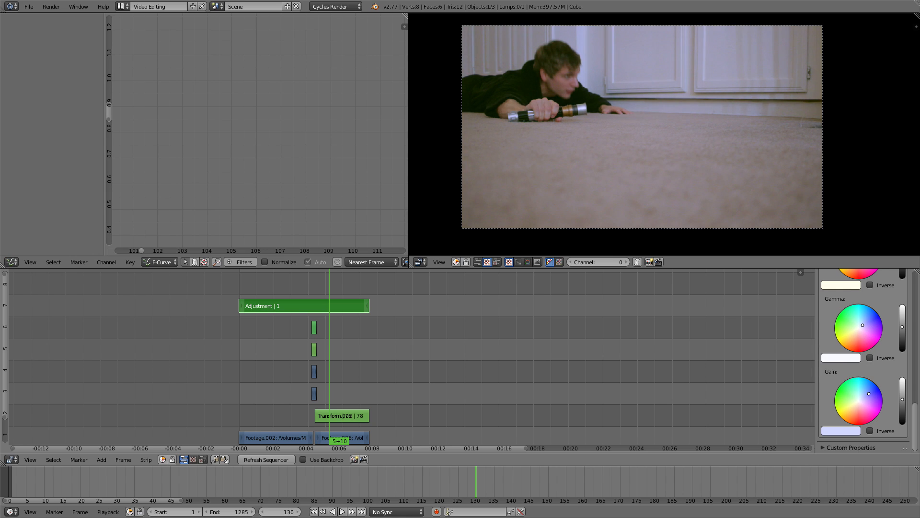
scroll(867, 350, "up", 5)
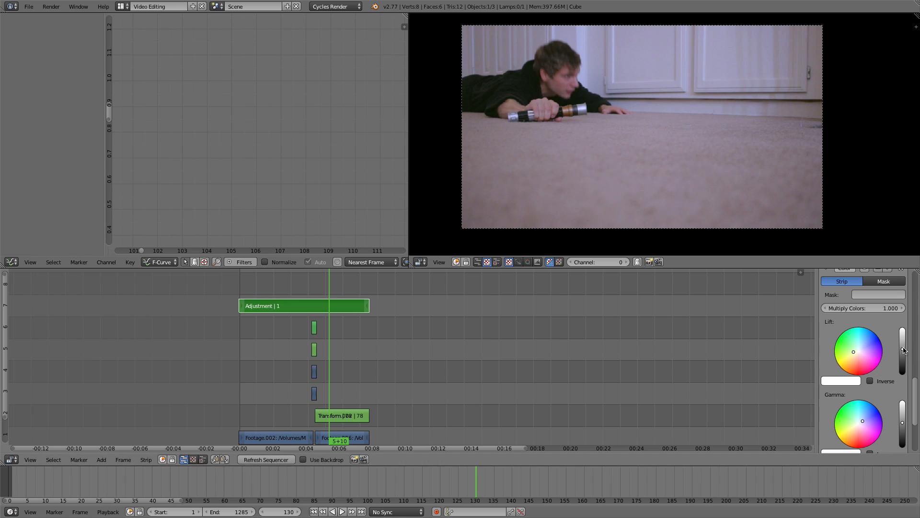
scroll(883, 375, "up", 4)
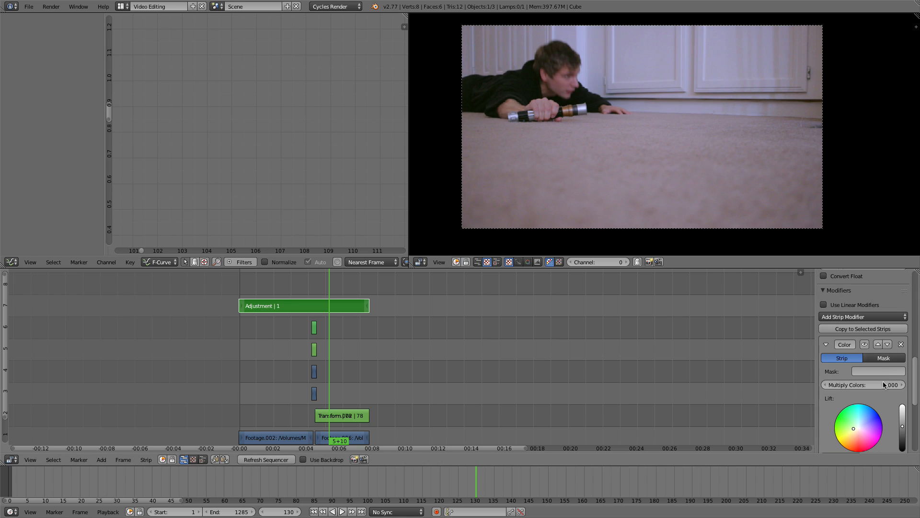
Step: Set the adjustment layer strip's color saturation to 0.85
scroll(868, 378, "up", 5)
left_click(858, 353)
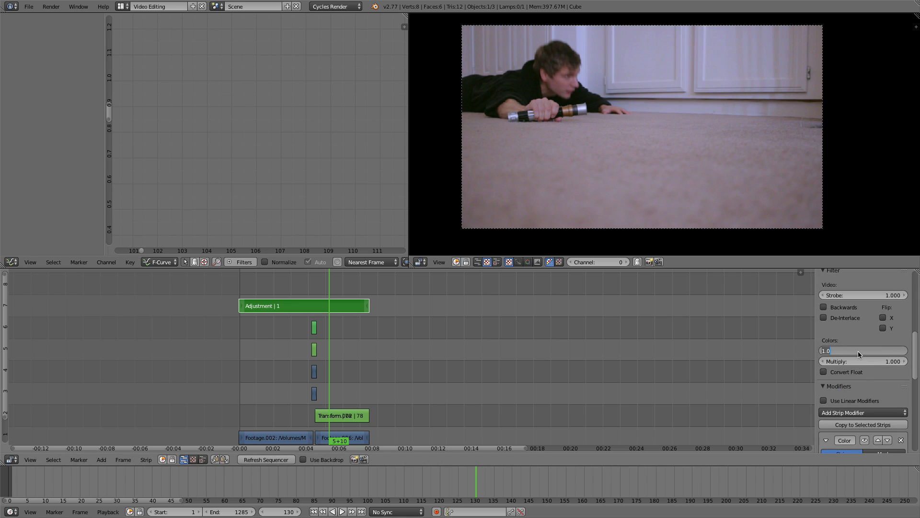
type(".85")
key("Return")
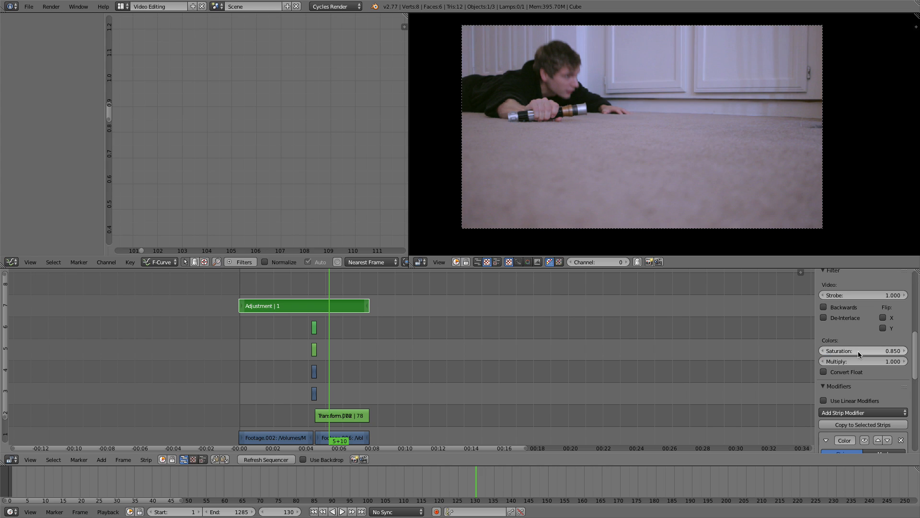
Step: Add a Curves modifier to the adjustment layer, shape a gentle S-curve for contrast, and soften the blue Gain tint slightly
scroll(861, 359, "down", 4)
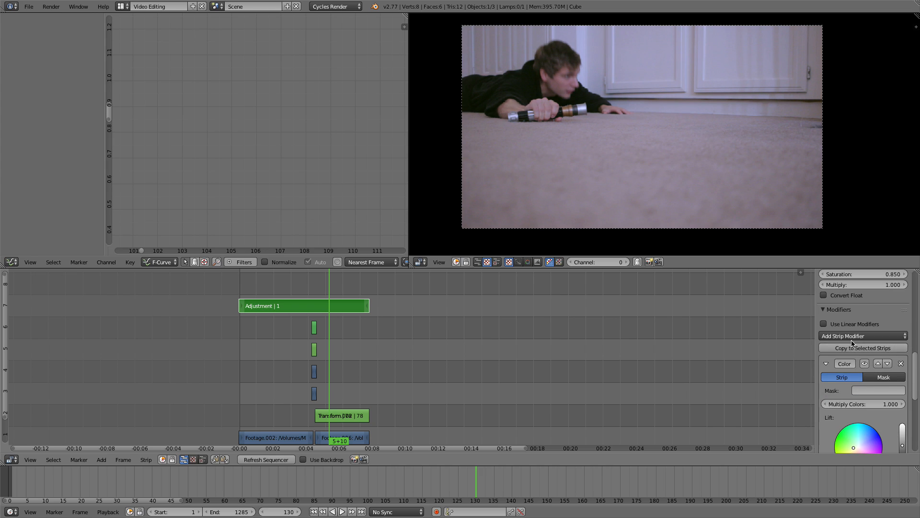
left_click(851, 336)
left_click(854, 364)
scroll(862, 374, "down", 15)
left_click_drag(876, 384, 849, 408)
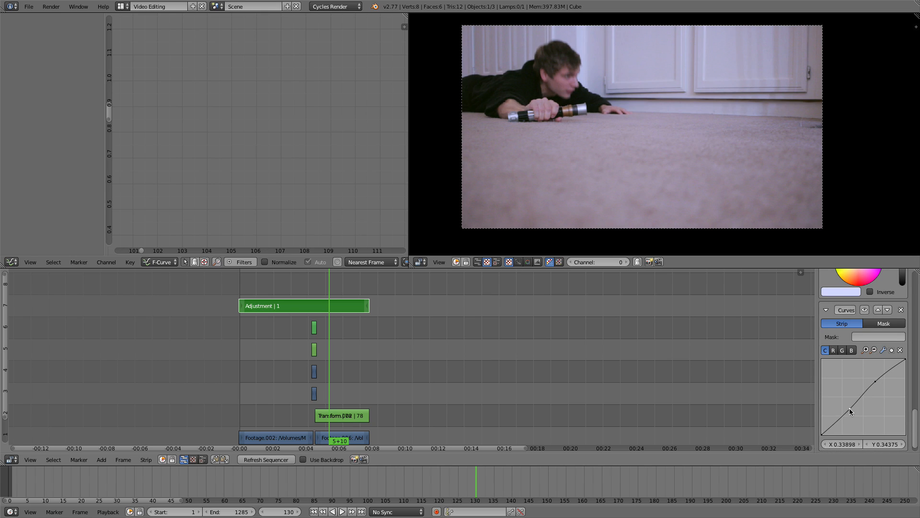
scroll(875, 387, "up", 4)
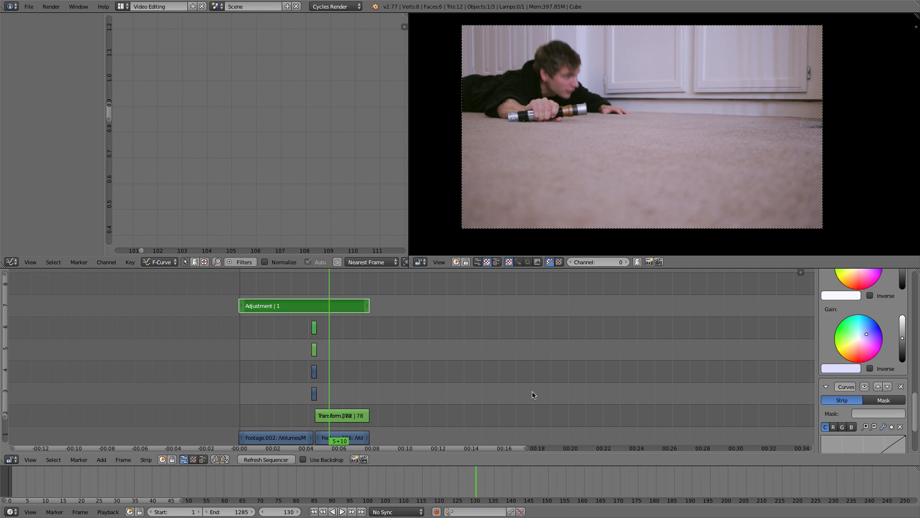
Step: Play the graded sequence from near its start to review the color grade over both shots
scroll(535, 394, "down", 2)
left_click_drag(309, 293, 295, 293)
scroll(865, 347, "up", 8)
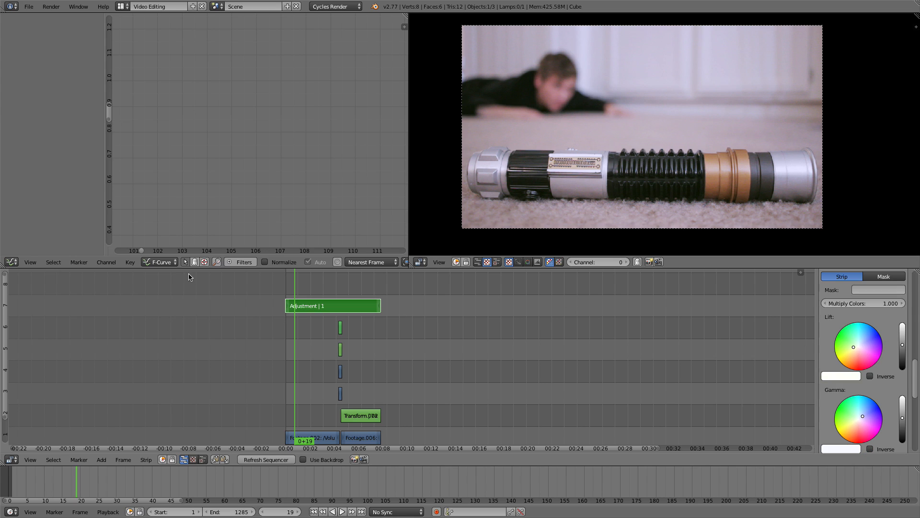
key("alt+a")
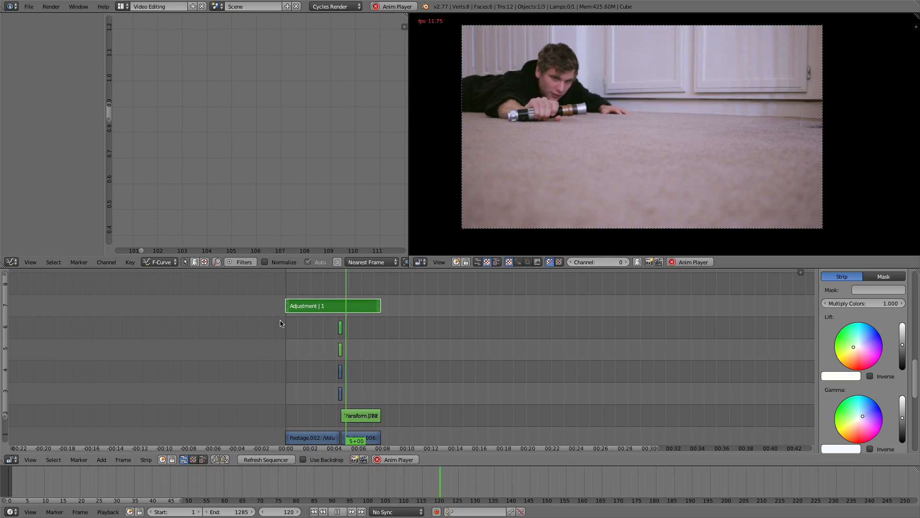
left_click(310, 345)
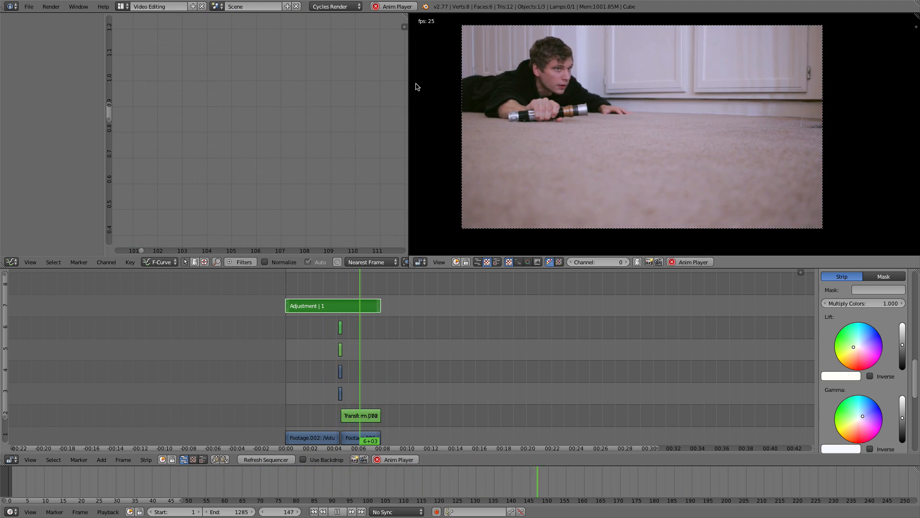
left_click(315, 340)
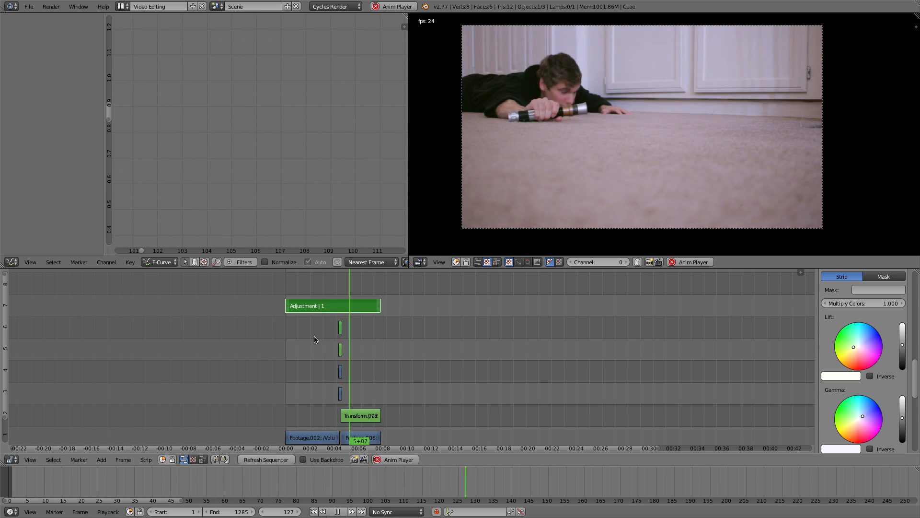
key("alt+a")
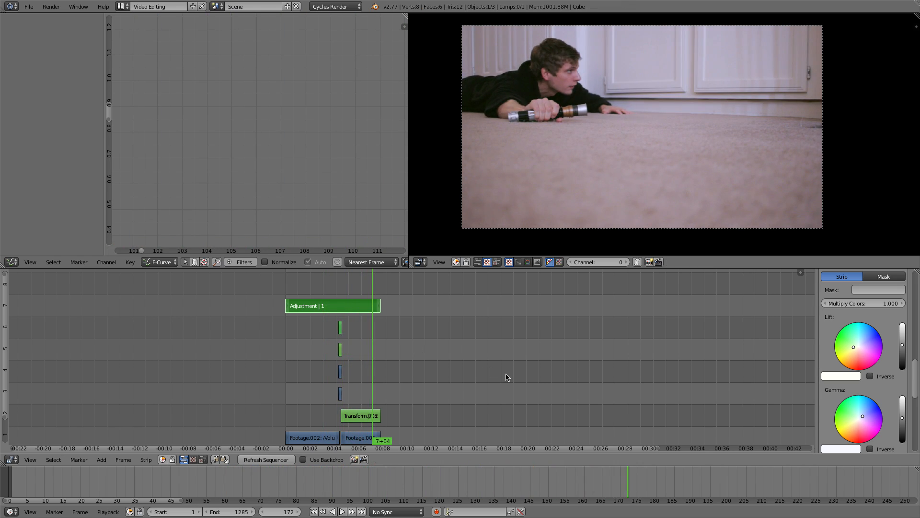
Step: Place the playhead at the end of the strips and set the scene's end frame to 188
key("Home")
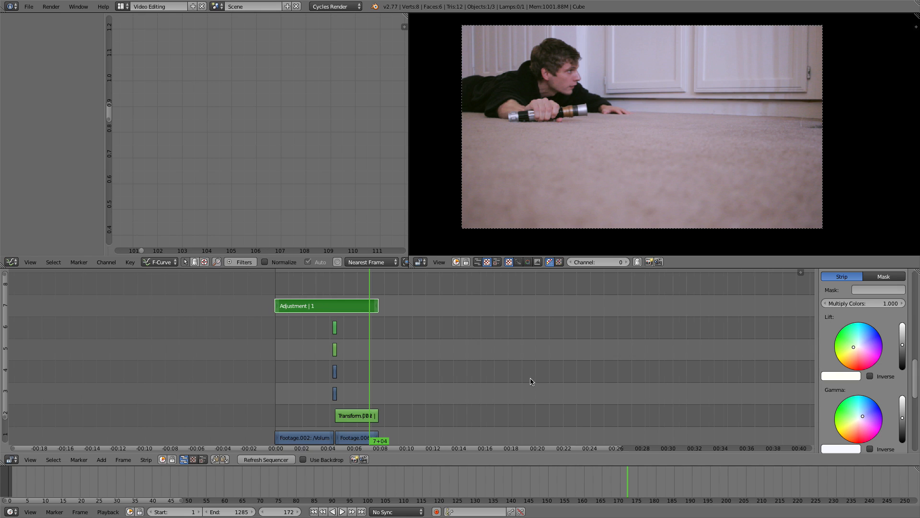
key("alt+a")
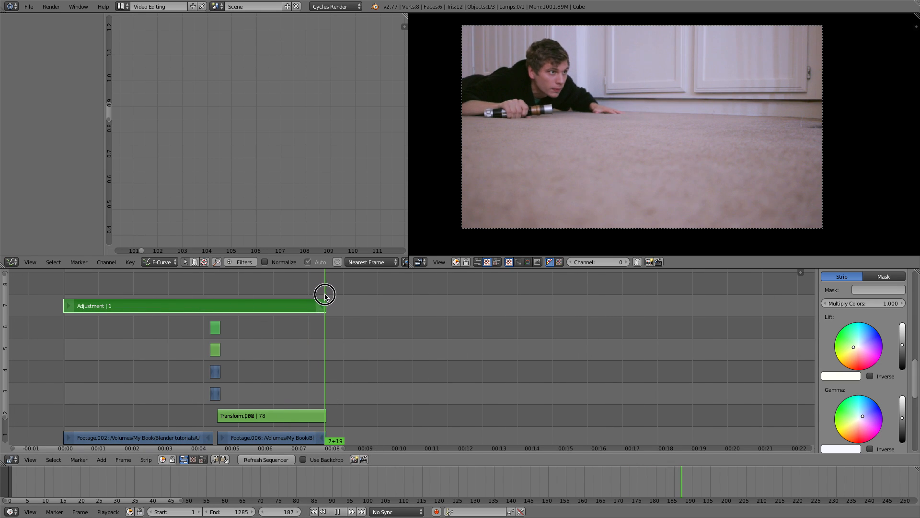
key("alt+a")
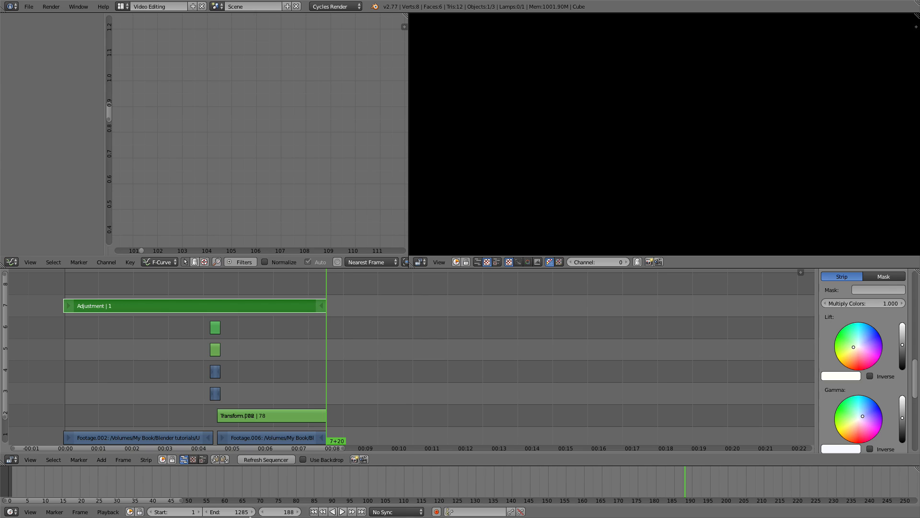
left_click(241, 512)
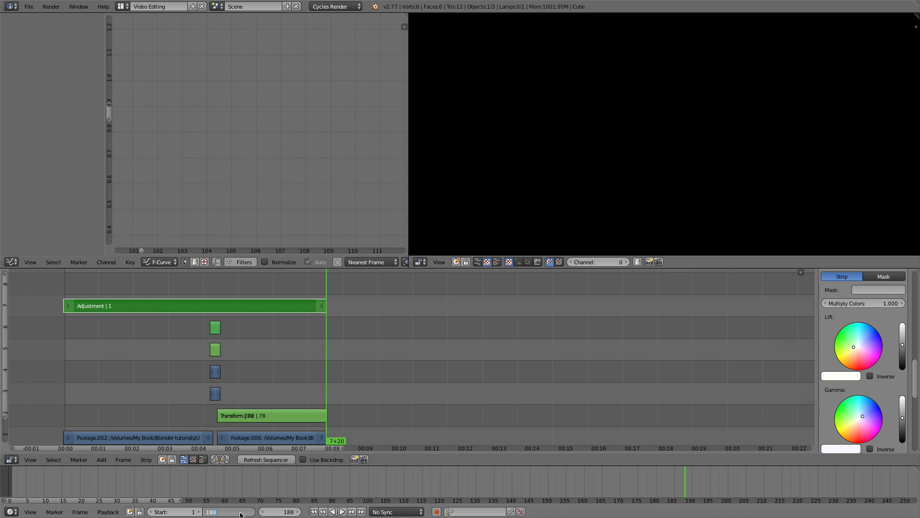
type("188")
key("Return")
scroll(477, 390, "down", 3)
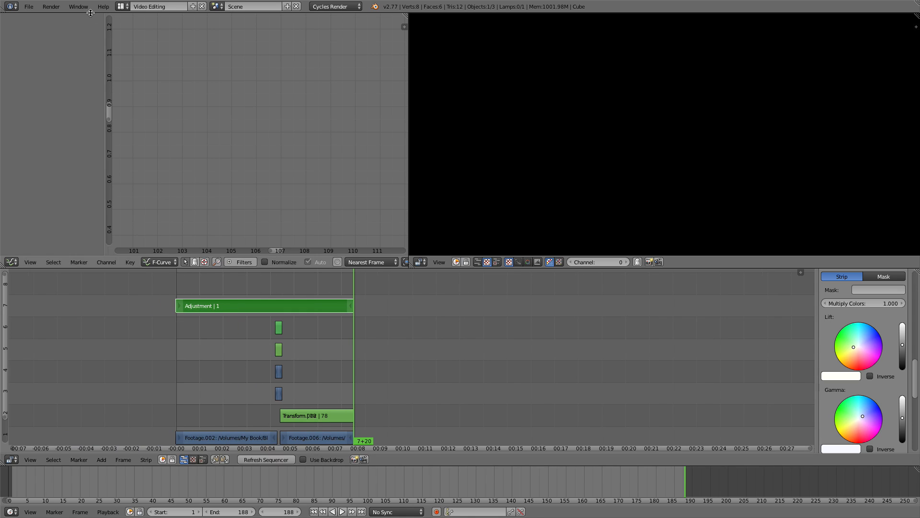
Step: Switch to the Default screen layout and set the render resolution percentage to 100%
left_click(123, 7)
left_click(170, 50)
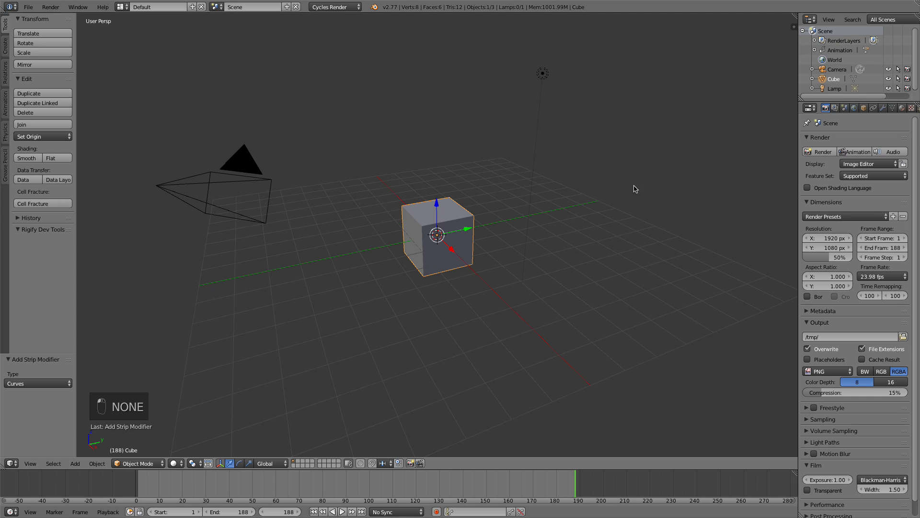
left_click_drag(822, 255, 854, 261)
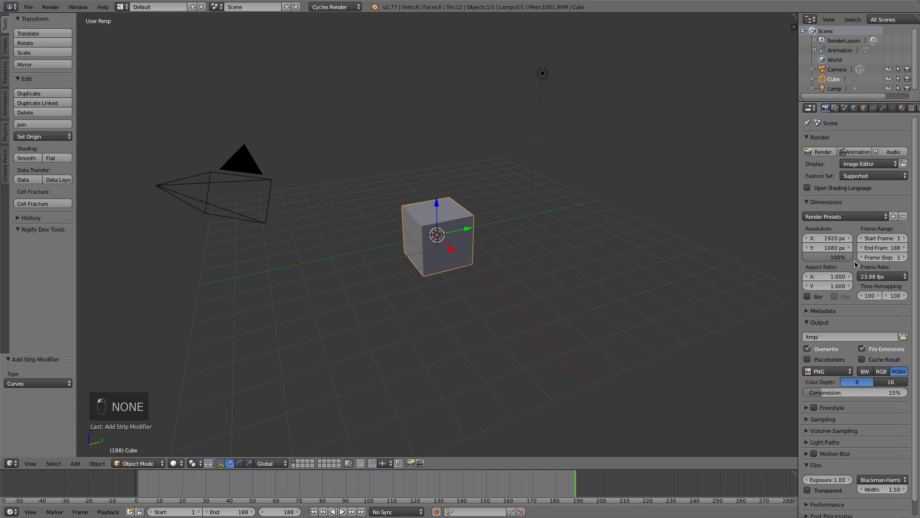
Step: Create a folder named Force on the Desktop and set it as the render output location
left_click(902, 337)
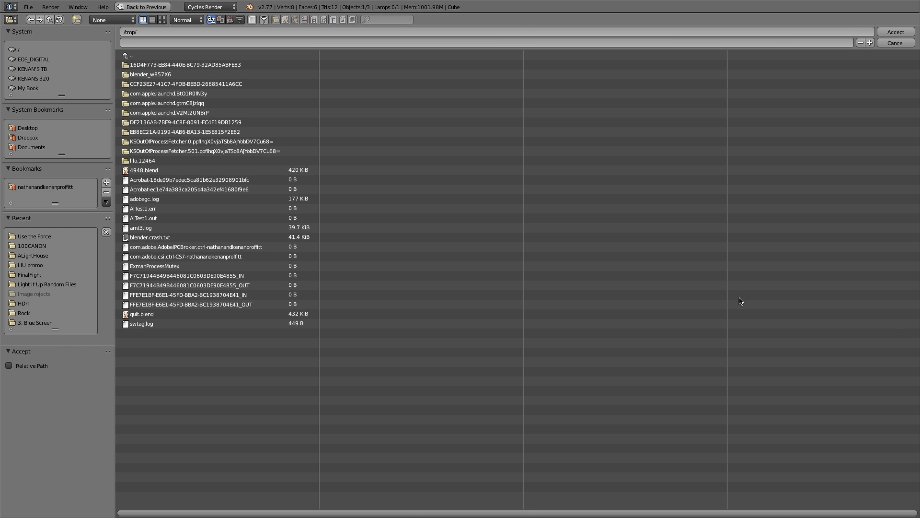
left_click(31, 129)
left_click(76, 20)
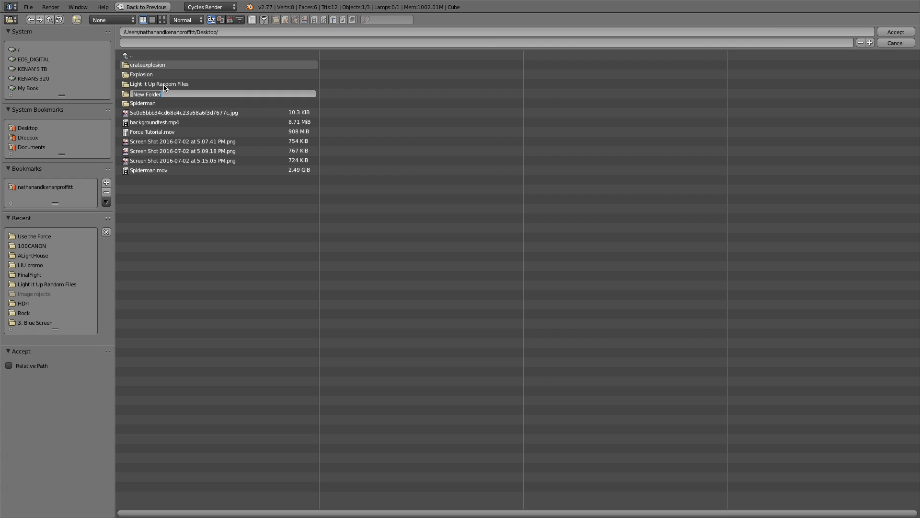
type("Force")
key("Return")
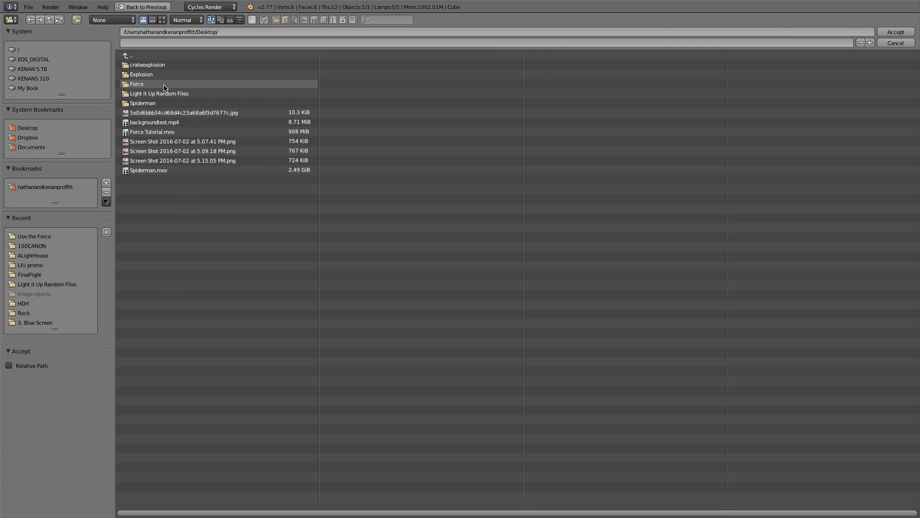
double_click(164, 85)
left_click(895, 32)
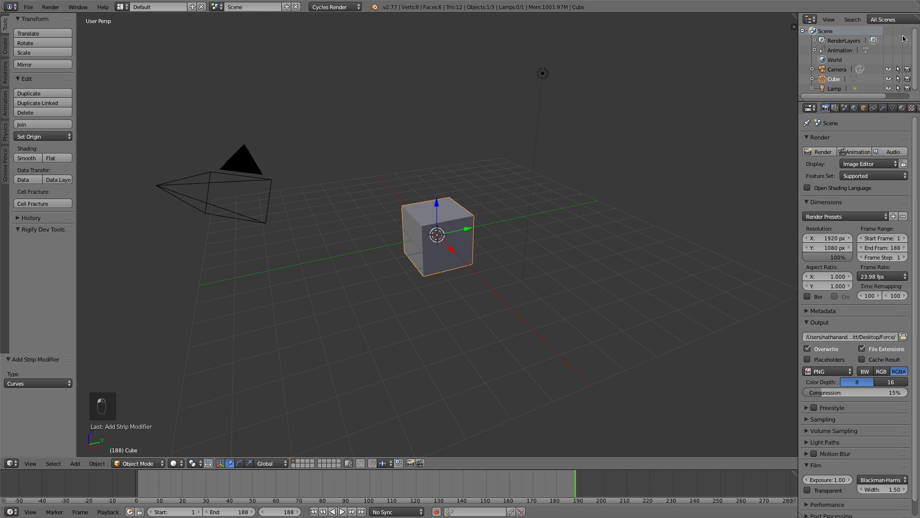
Step: Render the animation as PNG frames
left_click(856, 151)
scroll(577, 294, "up", 1)
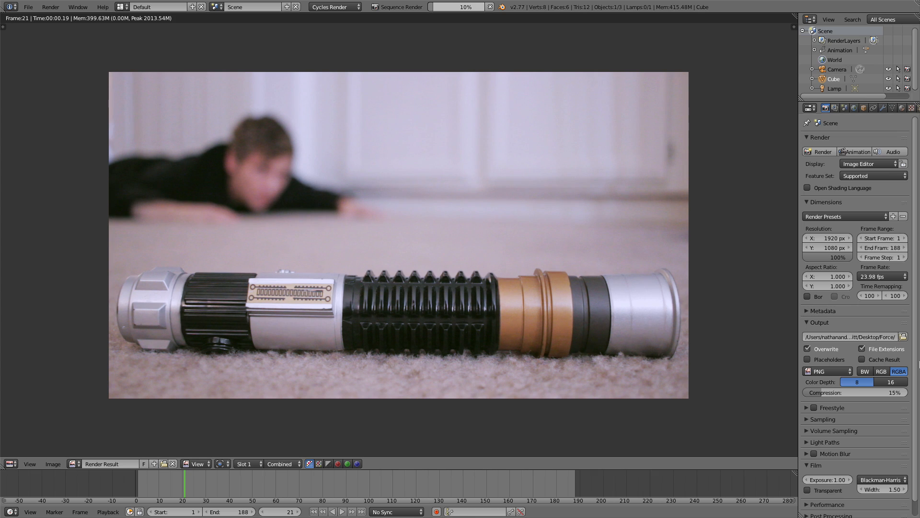
left_click(837, 372)
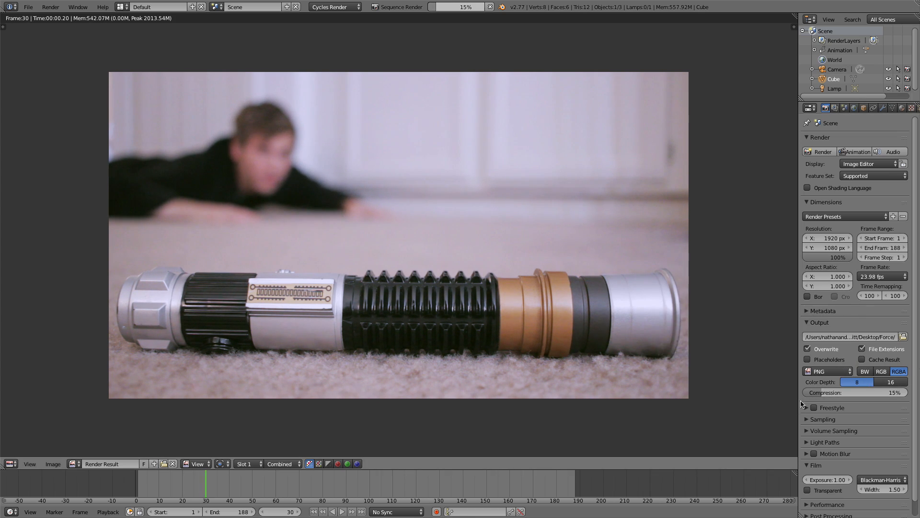